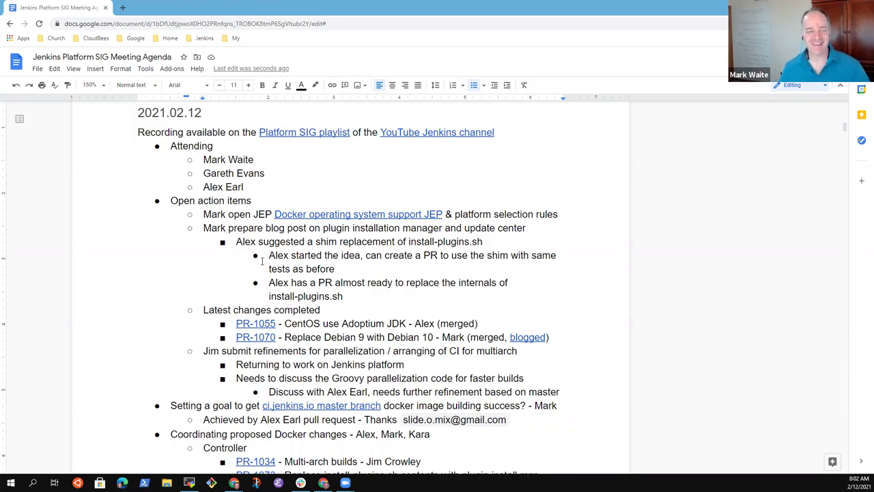
# Look over the attendee list and the open action items heading in the 2021.02.12 meeting notes
pyautogui.click(309, 173)
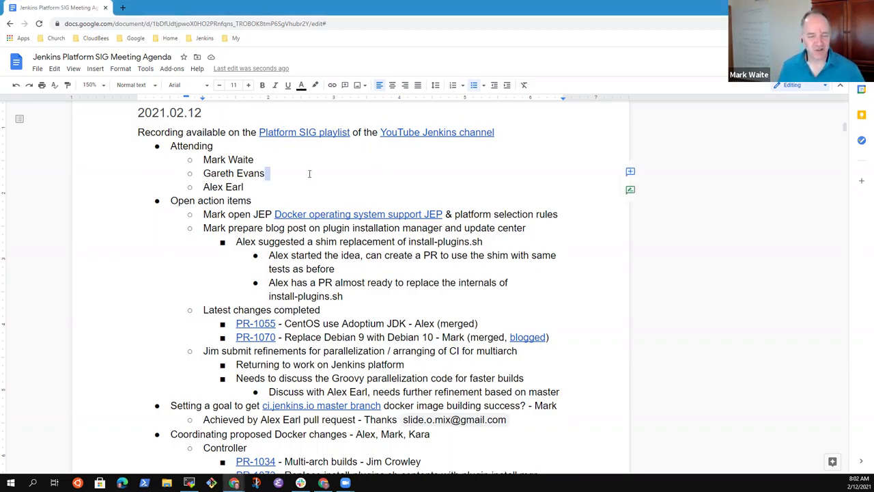
pyautogui.press('Up')
pyautogui.press('Up')
pyautogui.press('Up')
pyautogui.press('Down')
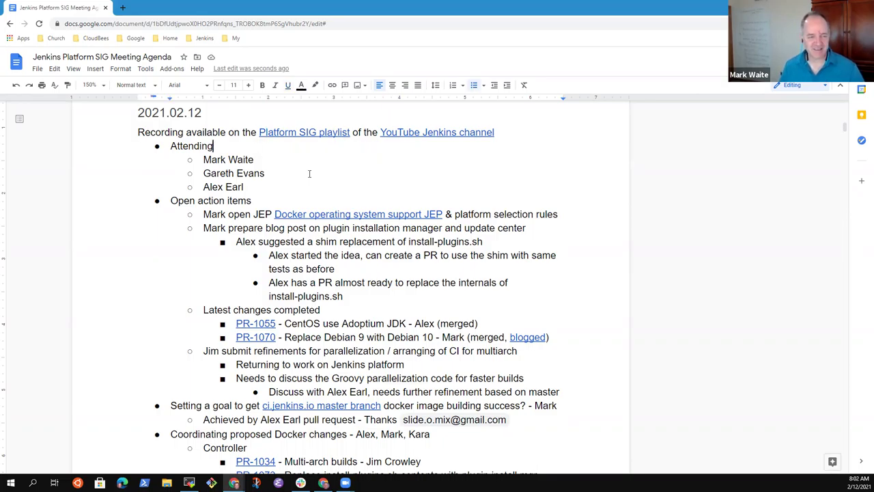
pyautogui.press('Up')
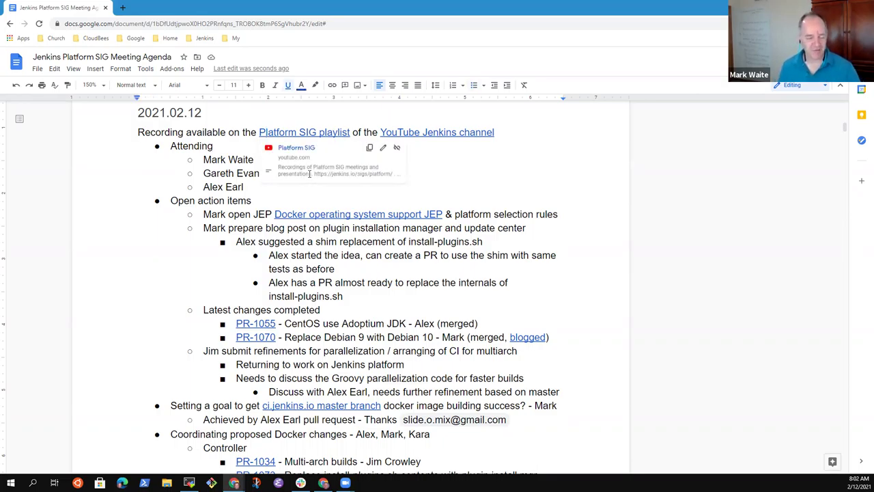
pyautogui.click(236, 176)
pyautogui.press('Down')
pyautogui.press('Down')
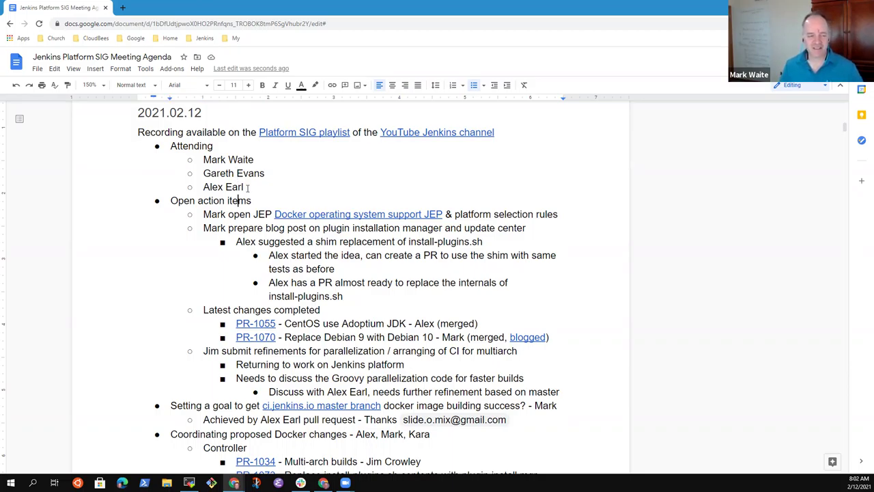
pyautogui.press('Home')
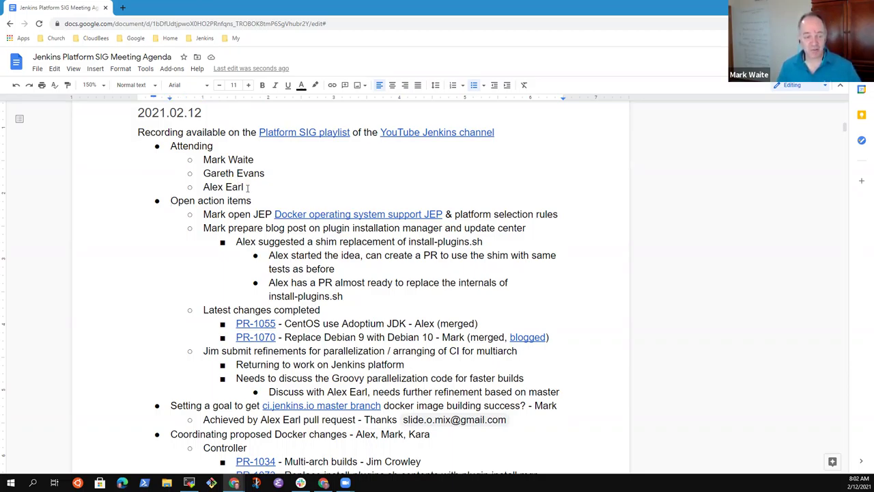
# Review the main agenda topics from the open action items down to the Contributor Summit, highlighting the topic headings
pyautogui.hotkey('shift', 'End')
pyautogui.press('Down')
pyautogui.press('Down')
pyautogui.press('Down')
pyautogui.press('Down')
pyautogui.press('Down')
pyautogui.press('Down')
pyautogui.press('Down')
pyautogui.press('Down')
pyautogui.press('Down')
pyautogui.press('Down')
pyautogui.press('Down')
pyautogui.press('Down')
pyautogui.press('Down')
pyautogui.press('Down')
pyautogui.press('Down')
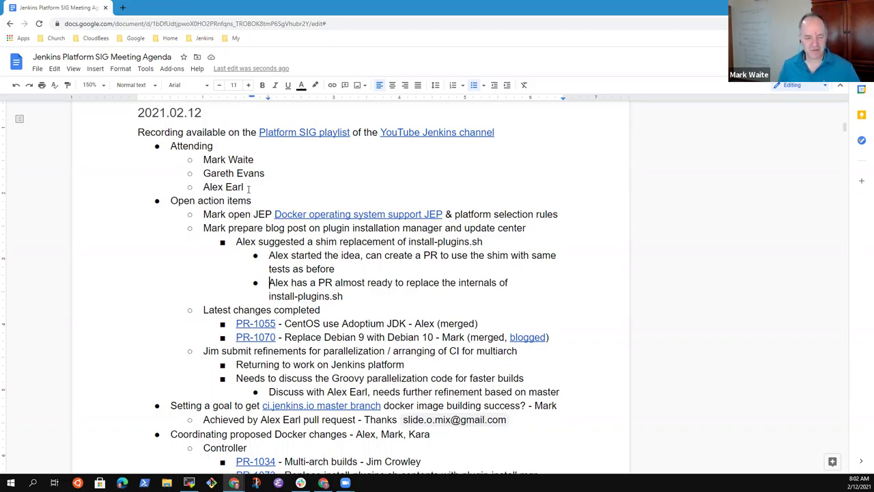
pyautogui.hotkey('shift', 'End')
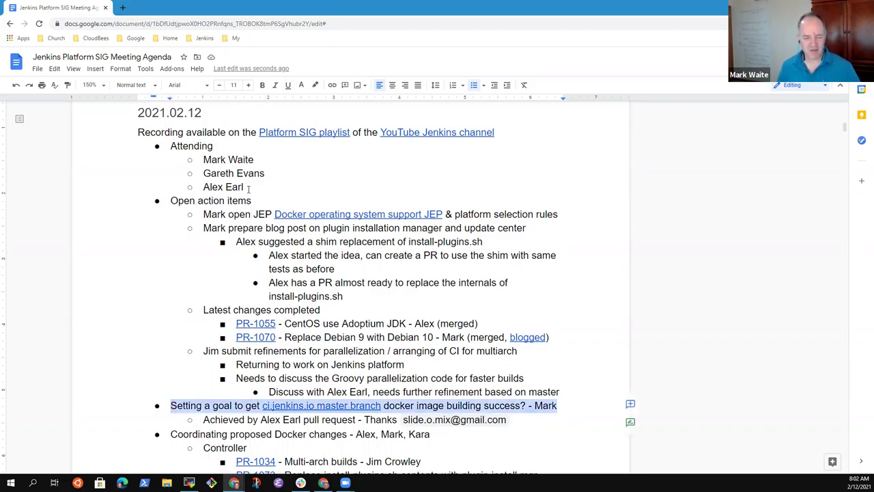
pyautogui.press('Down')
pyautogui.press('Down')
pyautogui.press('Down')
pyautogui.press('Up')
pyautogui.press('Home')
pyautogui.hotkey('shift', 'End')
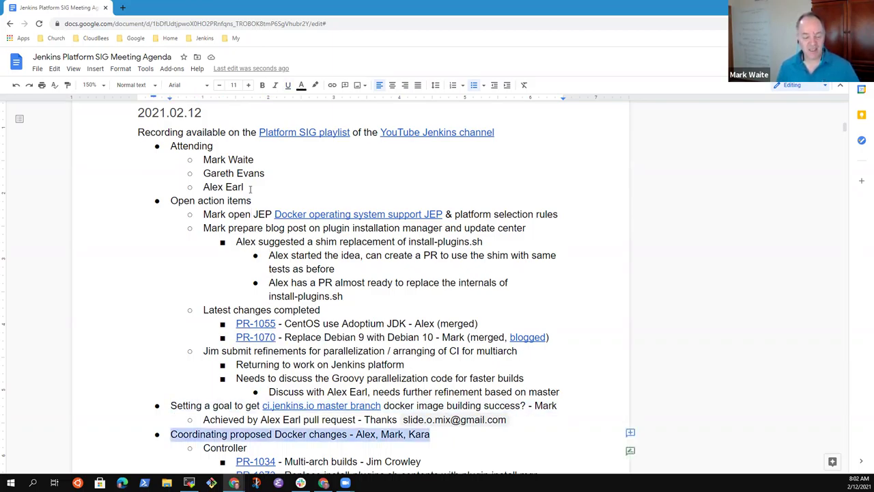
pyautogui.press('Down')
pyautogui.press('Down')
pyautogui.press('Down')
pyautogui.press('Down')
pyautogui.press('Down')
pyautogui.press('Down')
pyautogui.press('Down')
pyautogui.press('Down')
pyautogui.press('Down')
pyautogui.press('Down')
pyautogui.press('Down')
pyautogui.press('Down')
pyautogui.press('Down')
pyautogui.press('Down')
pyautogui.press('Down')
pyautogui.press('Down')
pyautogui.press('Down')
pyautogui.press('Down')
pyautogui.press('Down')
pyautogui.press('Down')
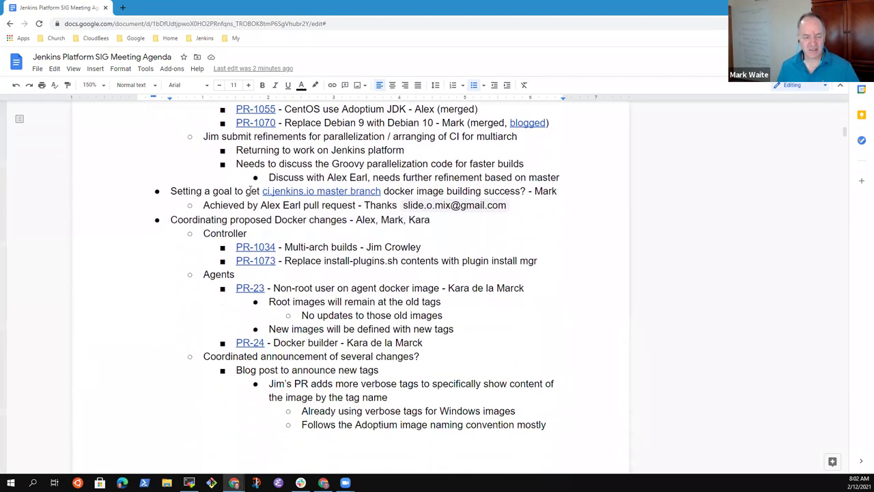
pyautogui.hotkey('shift', 'End')
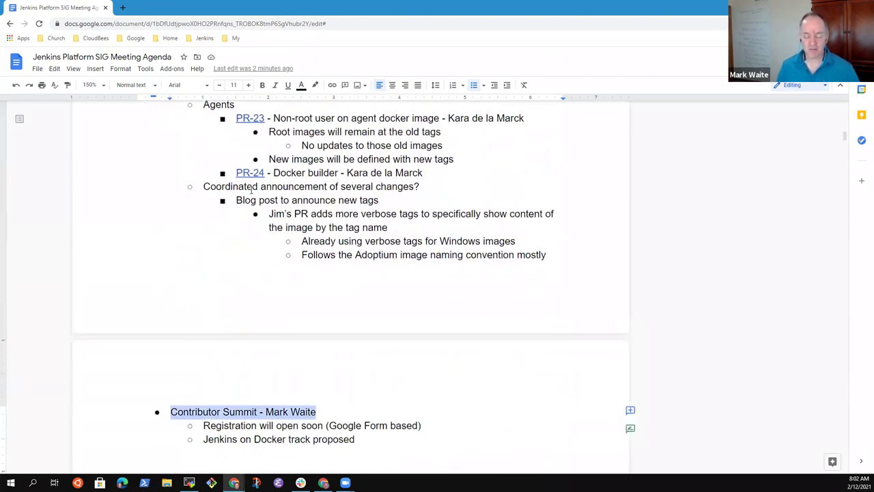
# Insert a top-level agenda bullet "Open container labeling for our Docker images" above the topic on coordinating proposed Docker changes
pyautogui.press('Up')
pyautogui.press('Up')
pyautogui.press('Up')
pyautogui.press('Up')
pyautogui.press('Up')
pyautogui.press('Up')
pyautogui.press('Up')
pyautogui.press('Up')
pyautogui.press('Up')
pyautogui.press('Up')
pyautogui.press('Up')
pyautogui.press('Up')
pyautogui.press('Up')
pyautogui.press('Up')
pyautogui.press('Up')
pyautogui.press('Up')
pyautogui.press('Up')
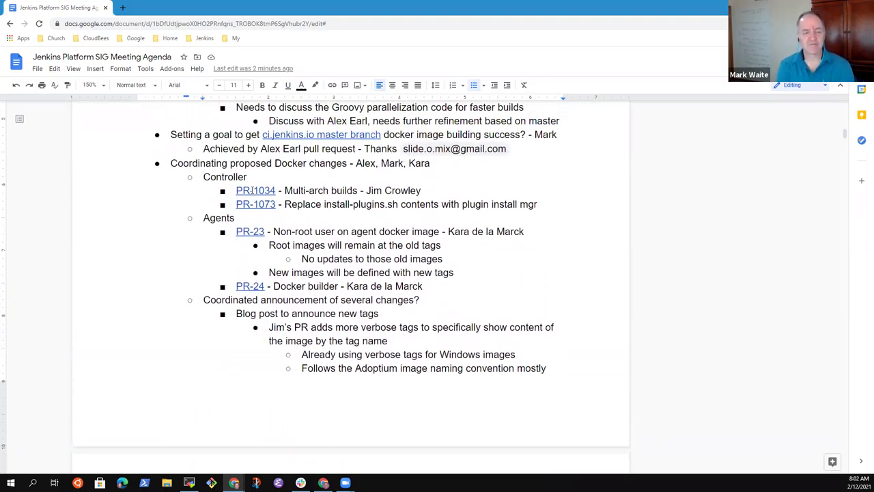
pyautogui.press('Return')
pyautogui.press('Up')
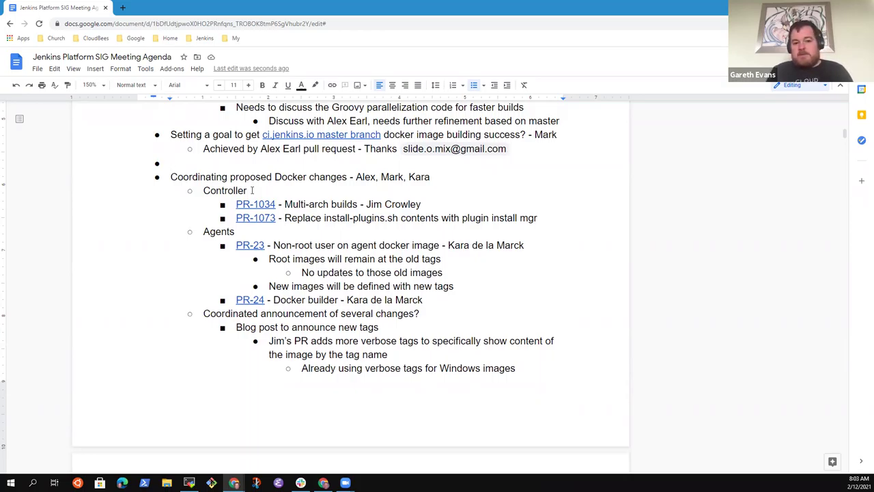
pyautogui.write('Open co')
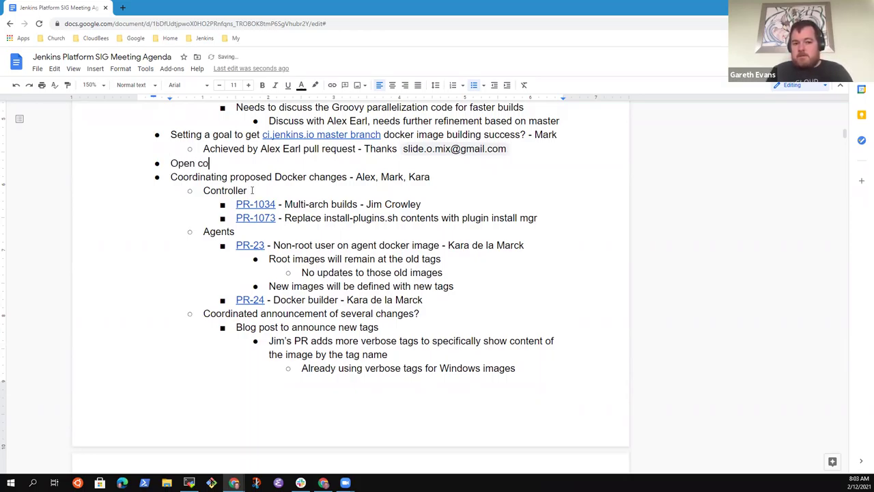
pyautogui.write('ntainer labeleing')
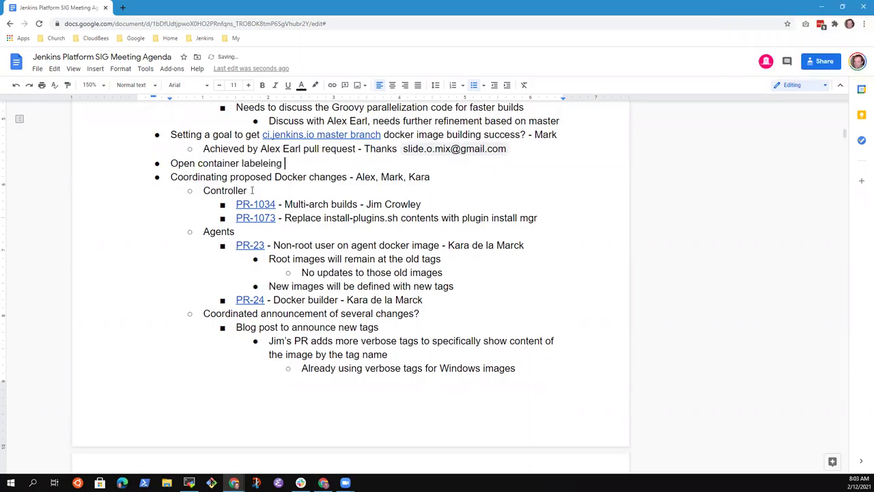
pyautogui.press('BackSpace')
pyautogui.press('BackSpace')
pyautogui.press('BackSpace')
pyautogui.press('BackSpace')
pyautogui.write('ing for our Docke')
pyautogui.write('r imagess')
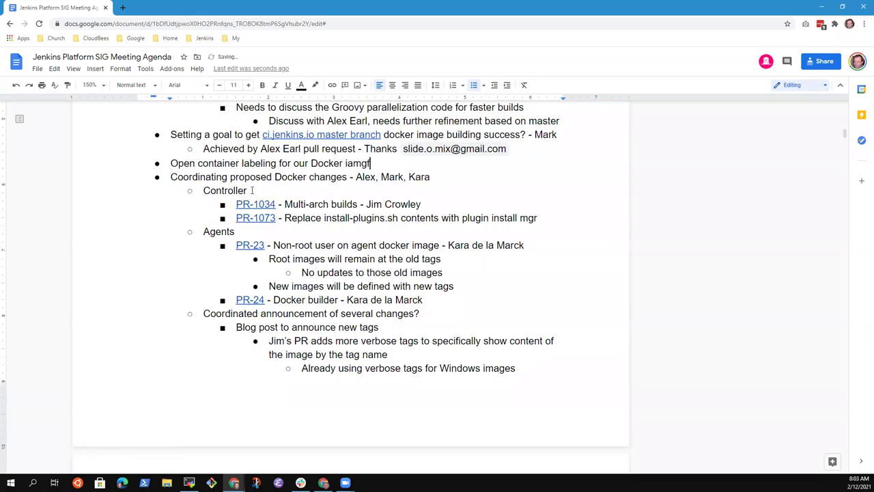
pyautogui.hotkey('ctrl', 'BackSpace')
pyautogui.write('images')
# Append the presenter's full name to the container labeling topic and add the sub-bullet "PR may already be in progress, worth discussing"
pyautogui.press('Return')
pyautogui.press('Tab')
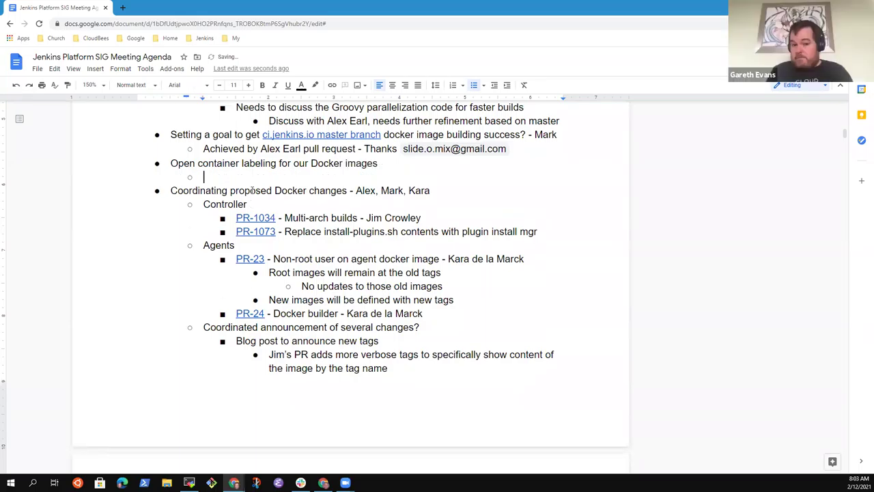
pyautogui.write('PR may')
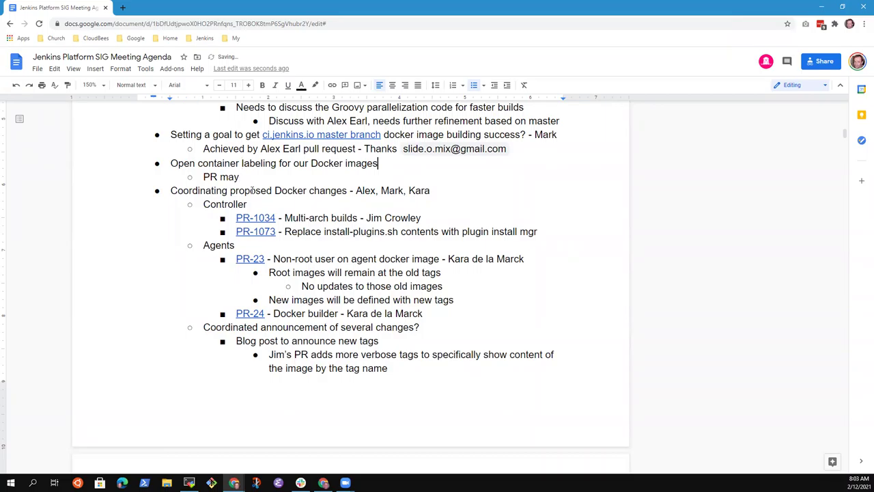
pyautogui.press('Up')
pyautogui.press('End')
pyautogui.write('- Gareth')
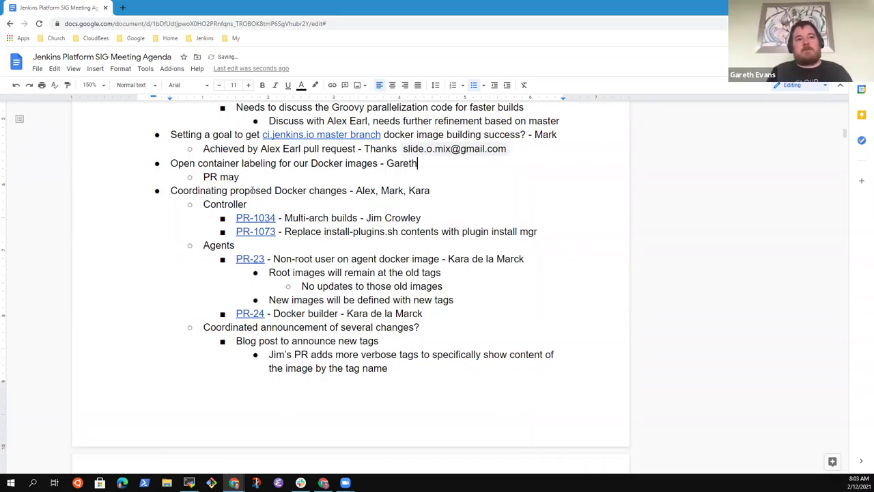
pyautogui.write(' Evans')
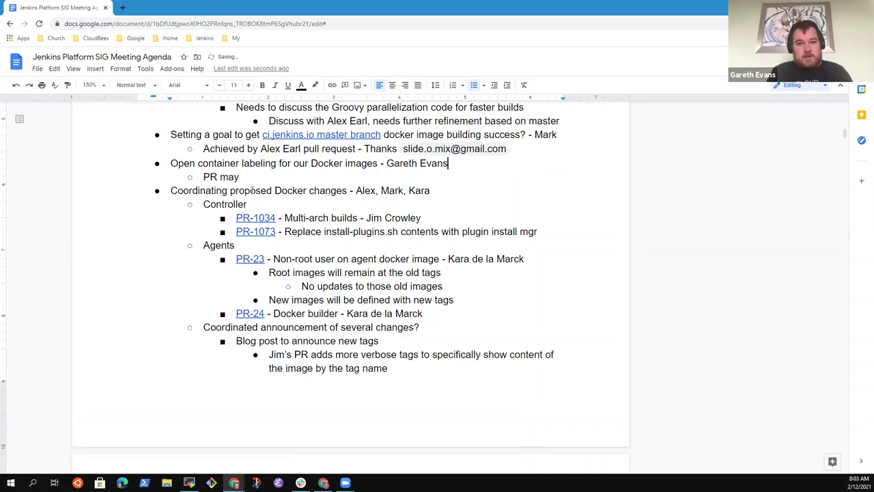
pyautogui.press('Down')
pyautogui.write('already be in pro')
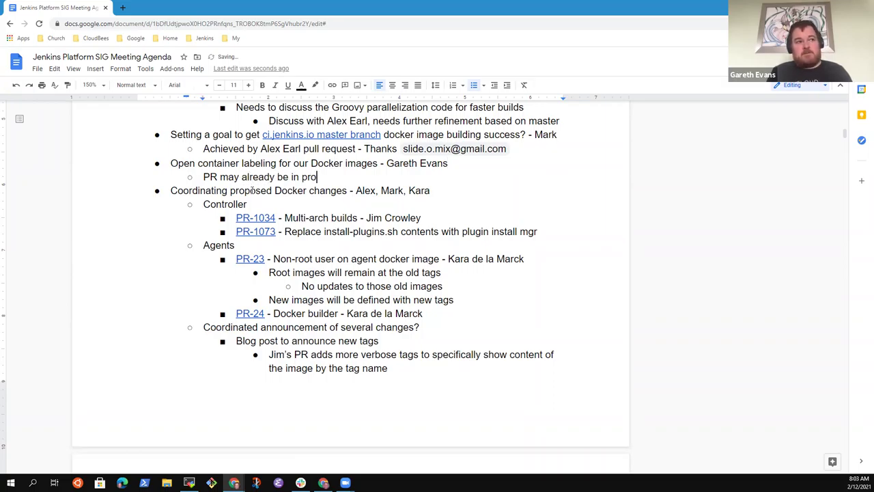
pyautogui.write('gress,')
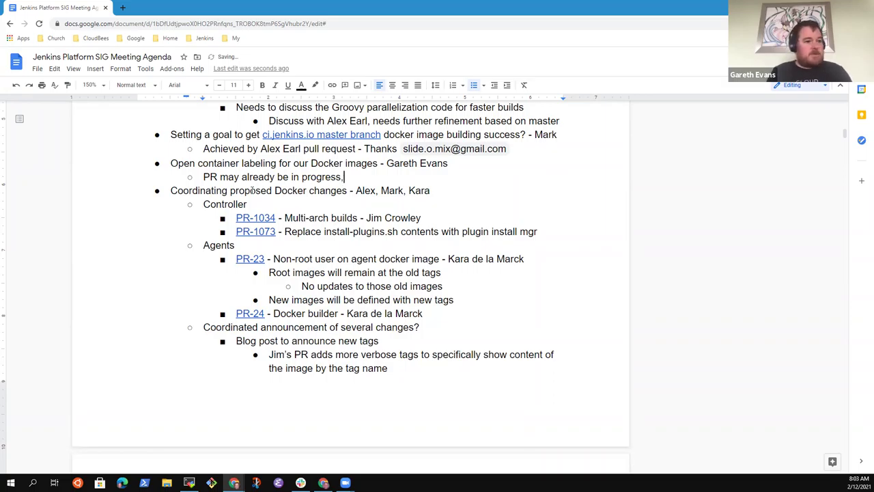
pyautogui.write(' worth discussing')
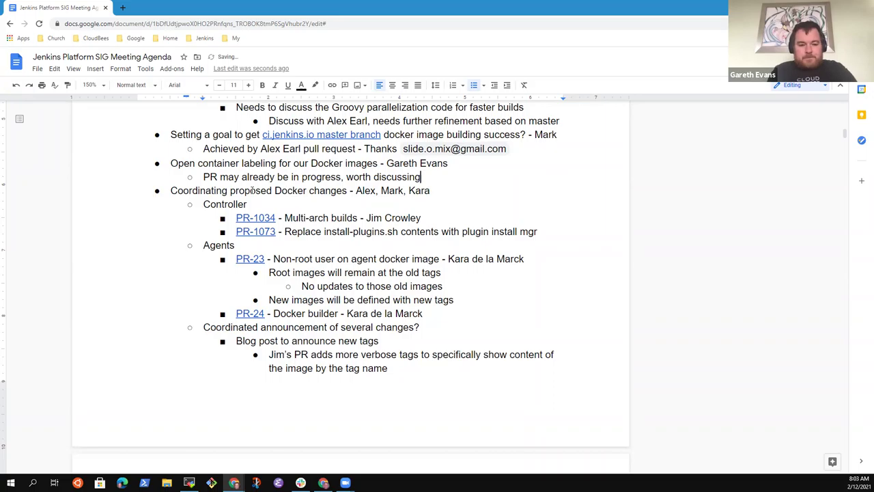
# Highlight the container labeling topic and look over its note and the topic that follows
pyautogui.press('Up')
pyautogui.press('End')
pyautogui.hotkey('shift', 'Home')
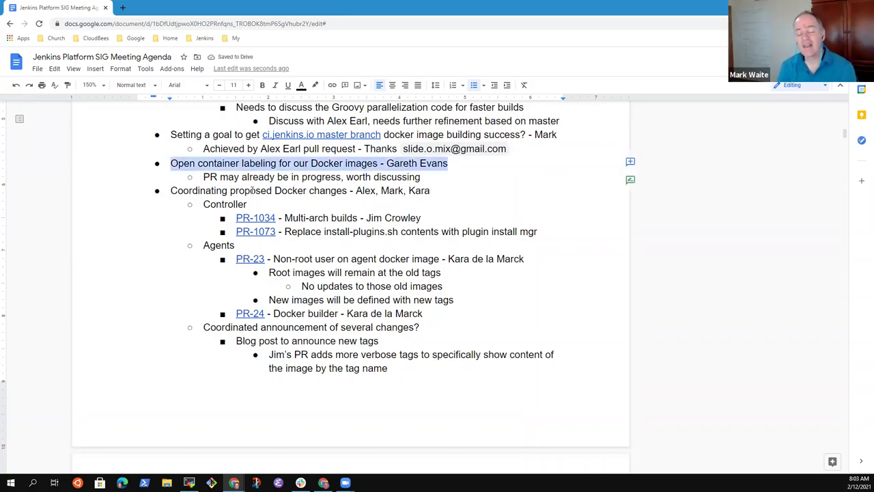
pyautogui.press('Down')
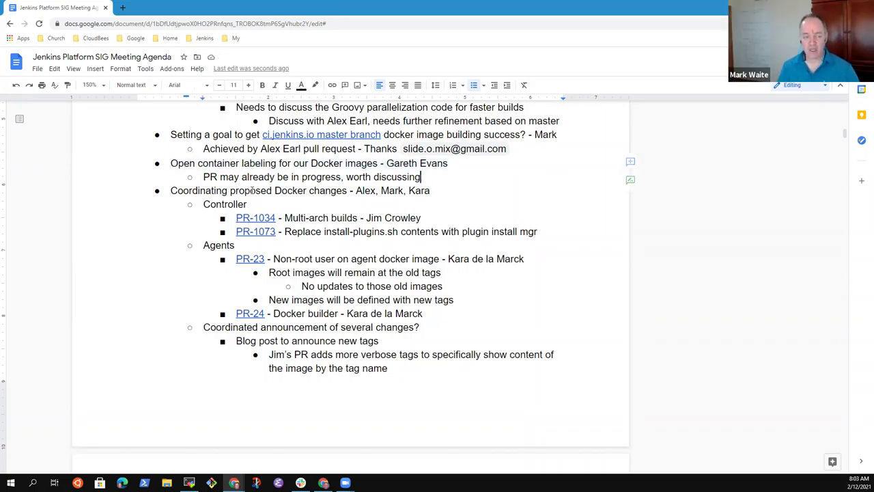
pyautogui.press('End')
pyautogui.press('Home')
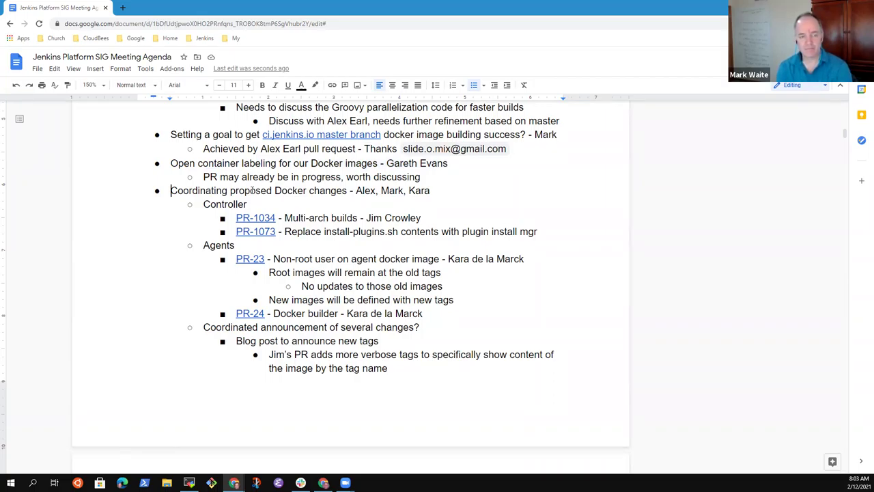
# Add the sub-bullet "Discuss the draft during a track at the Contributor Summit" under the open action item about the Docker operating system support JEP
pyautogui.press('Up')
pyautogui.press('Up')
pyautogui.press('Up')
pyautogui.press('Up')
pyautogui.press('Up')
pyautogui.press('Up')
pyautogui.press('Up')
pyautogui.press('Up')
pyautogui.press('Up')
pyautogui.press('Up')
pyautogui.press('Up')
pyautogui.press('Up')
pyautogui.press('Up')
pyautogui.press('Up')
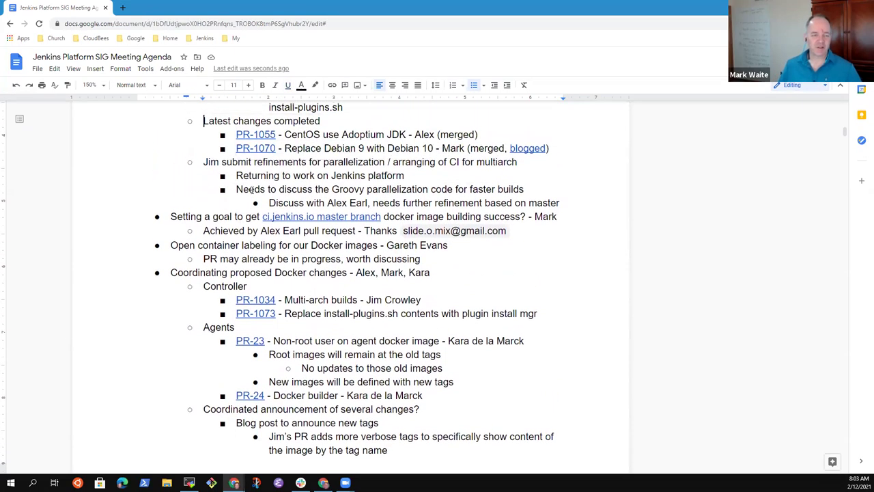
pyautogui.press('Up')
pyautogui.press('Up')
pyautogui.press('Up')
pyautogui.press('Up')
pyautogui.press('Up')
pyautogui.press('Up')
pyautogui.press('Up')
pyautogui.press('Up')
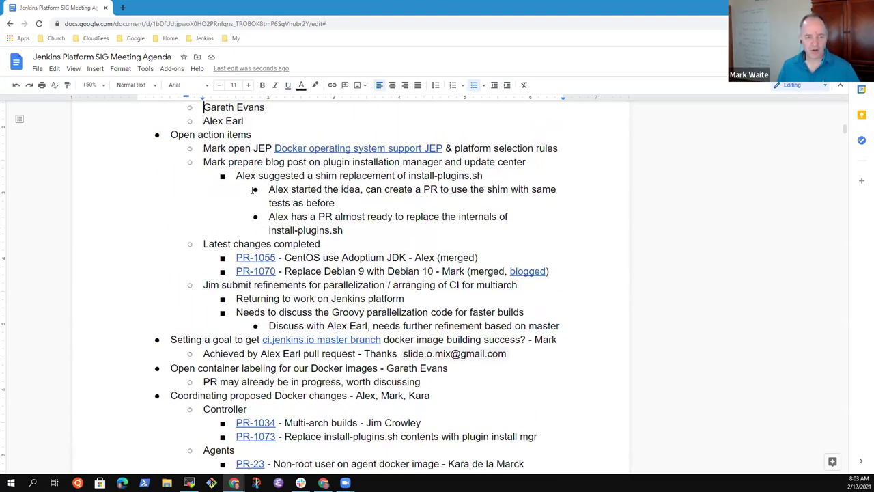
pyautogui.press('Down')
pyautogui.press('Down')
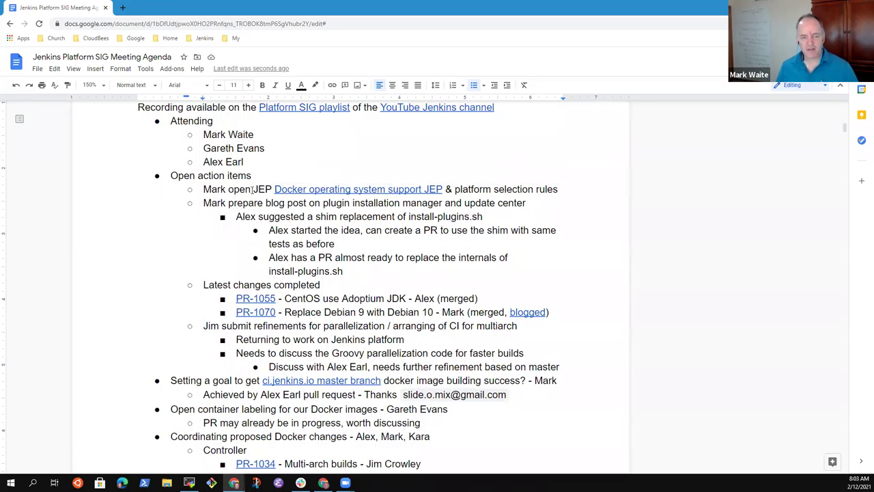
pyautogui.hotkey('ctrl', 'Right')
pyautogui.hotkey('ctrl', 'Right')
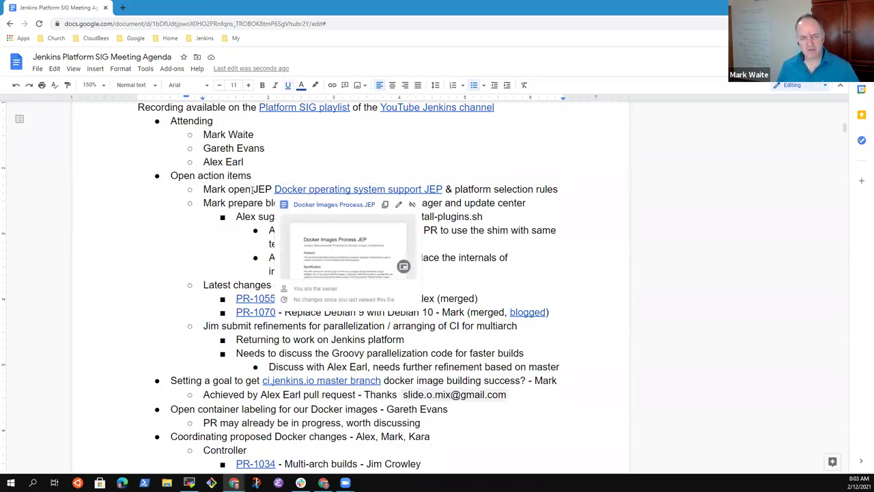
pyautogui.click(488, 192)
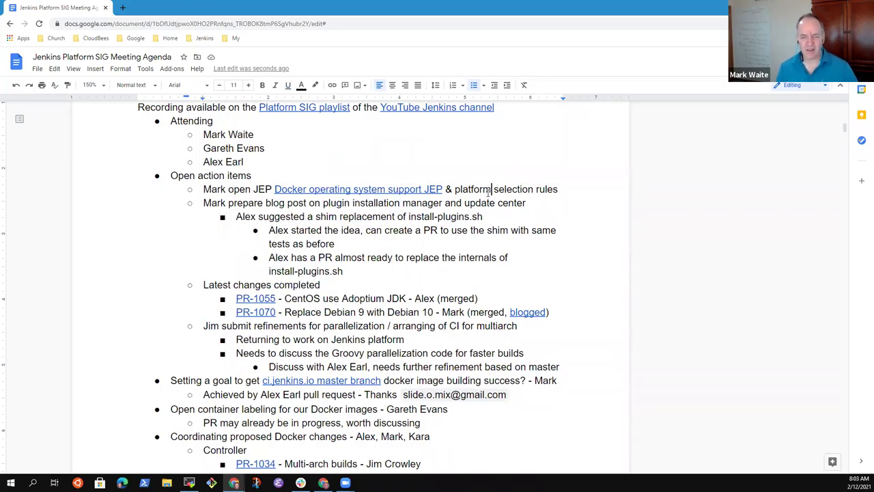
pyautogui.press('Return')
pyautogui.press('Tab')
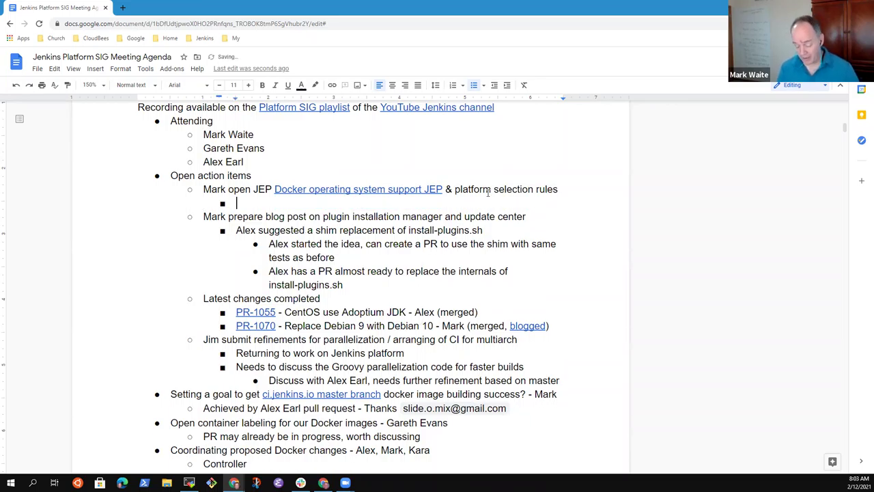
pyautogui.write('Discuss ')
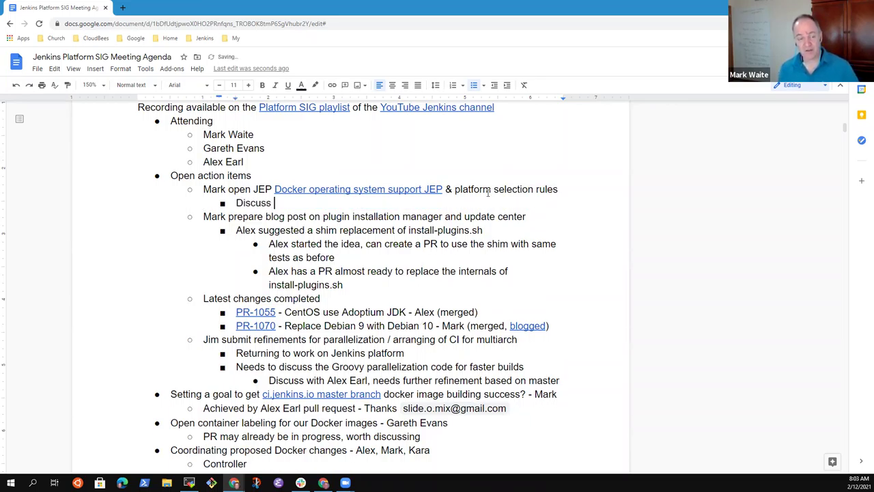
pyautogui.write('the draft u')
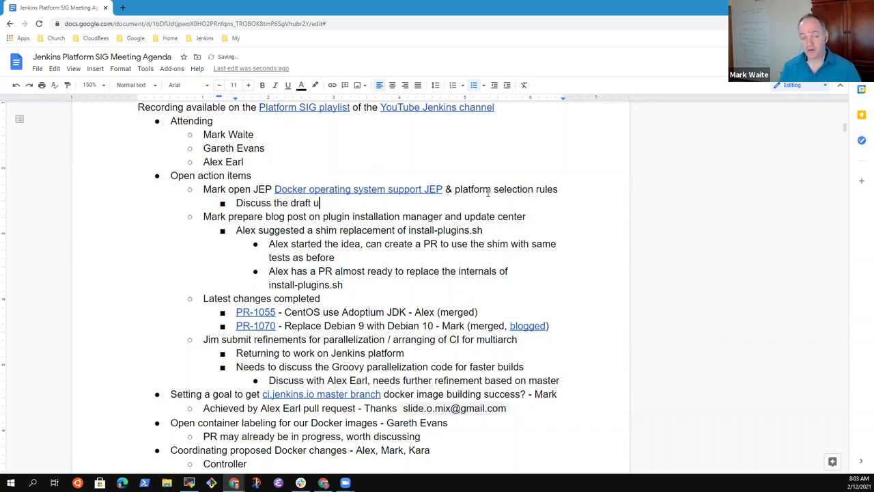
pyautogui.press('BackSpace')
pyautogui.write('during a track')
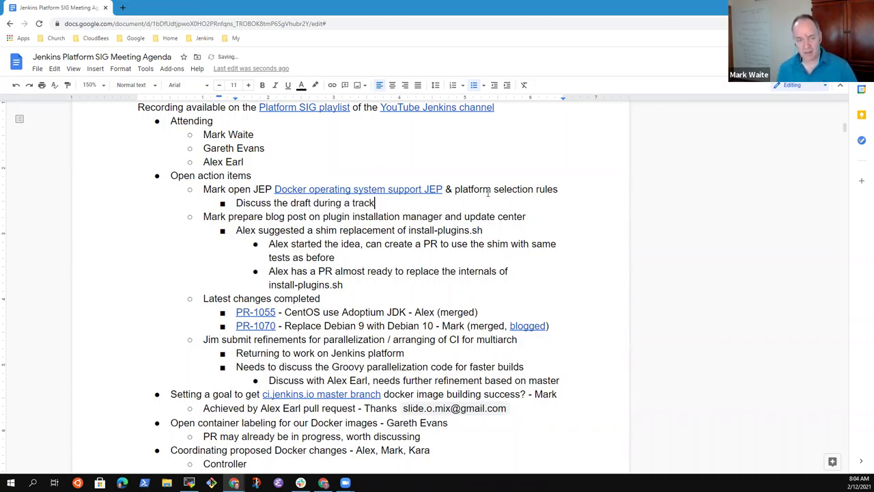
pyautogui.write(' of the')
pyautogui.press('BackSpace')
pyautogui.press('BackSpace')
pyautogui.press('BackSpace')
pyautogui.press('BackSpace')
pyautogui.press('BackSpace')
pyautogui.press('BackSpace')
pyautogui.write('at the')
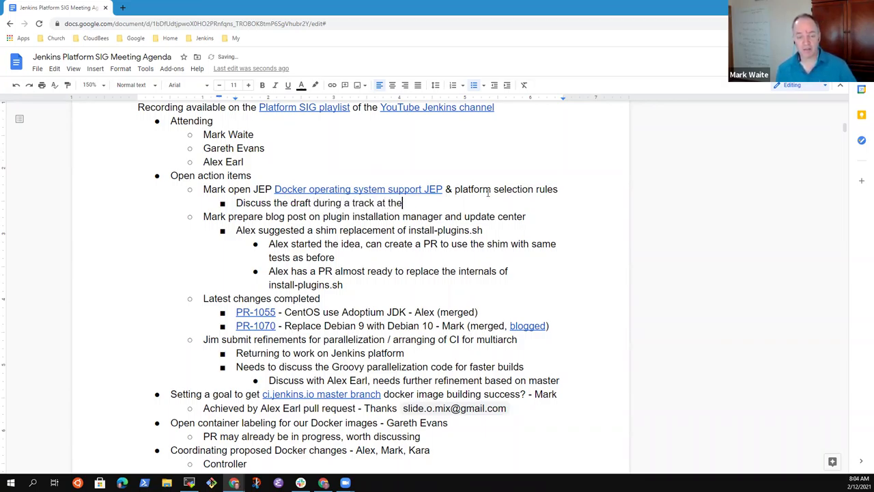
pyautogui.write(' Contributor ')
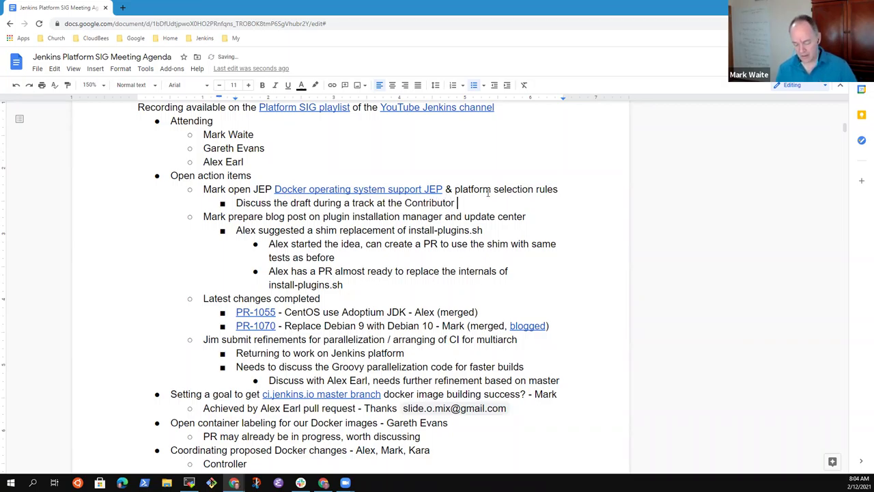
pyautogui.write('Summit')
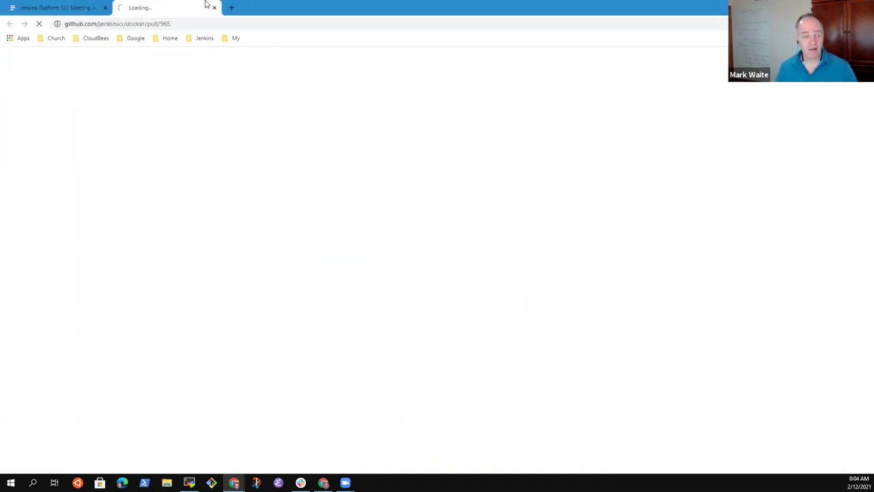
# Return to the agenda document and highlight the Contributor Summit note, then the blog post action item with its shim replacement suggestion
pyautogui.click(66, 7)
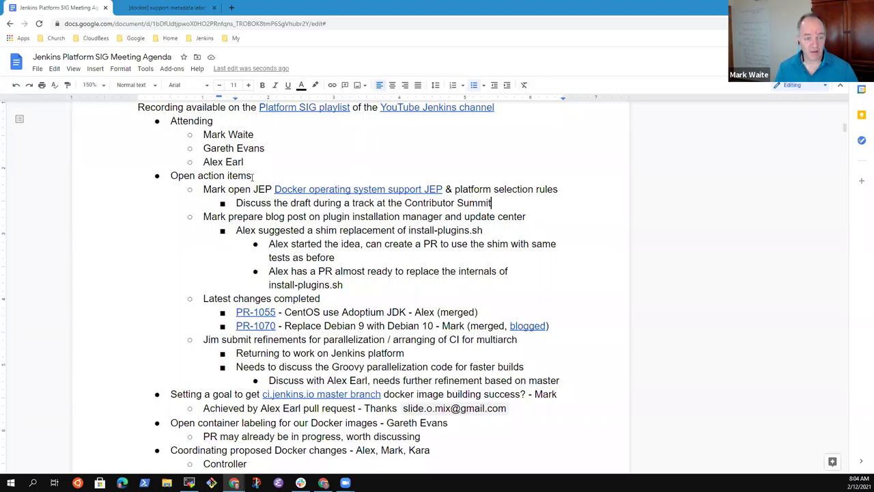
pyautogui.keyDown('shift'); pyautogui.click(512, 202); pyautogui.keyUp('shift')
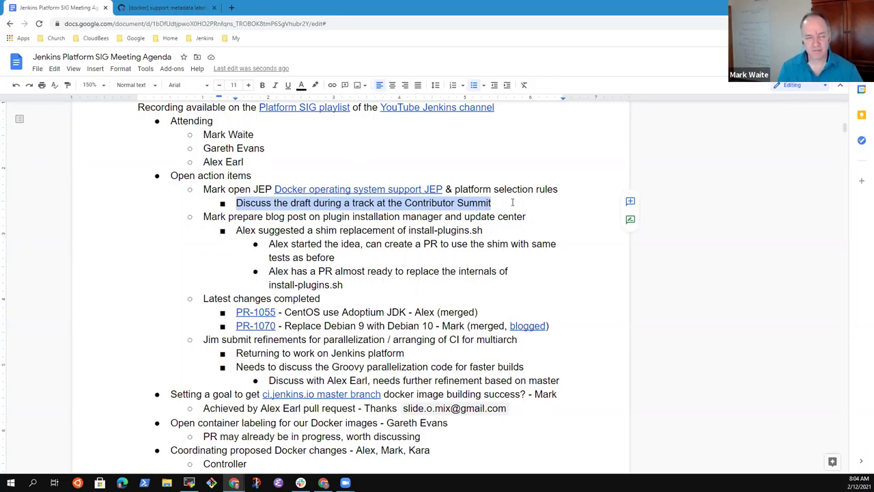
pyautogui.click(512, 203)
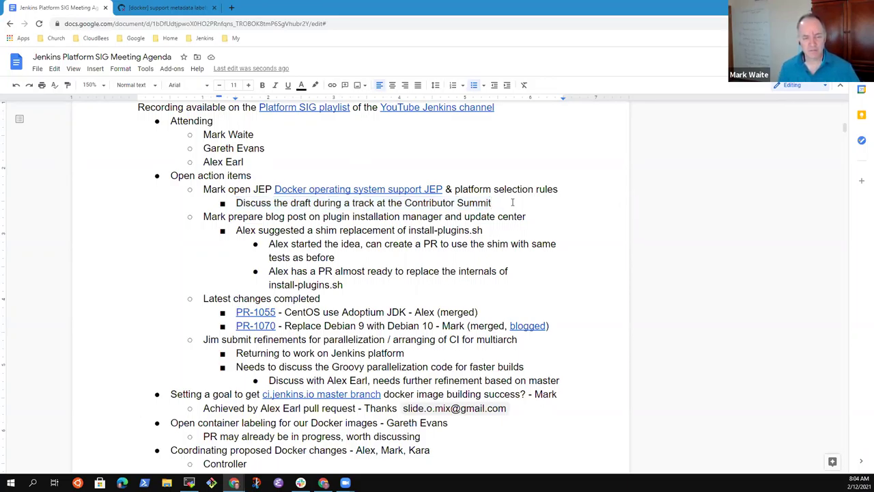
pyautogui.hotkey('shift', 'End')
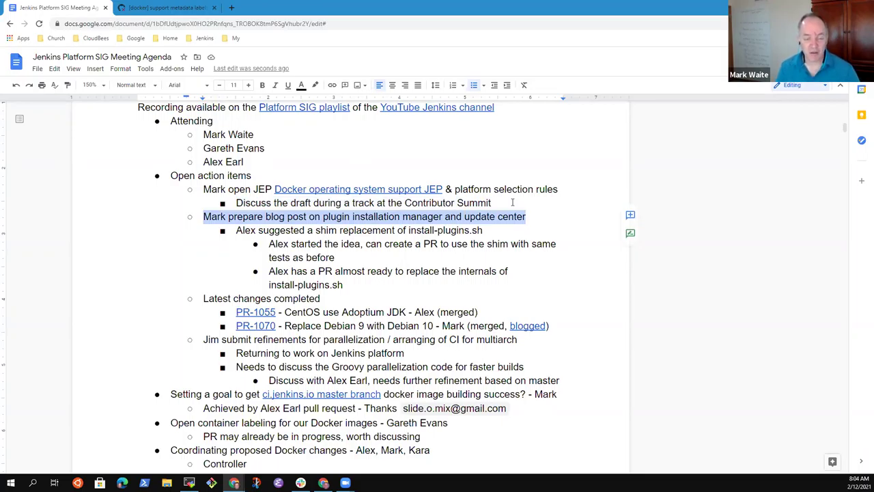
pyautogui.press('Down')
pyautogui.press('Home')
pyautogui.hotkey('shift', 'End')
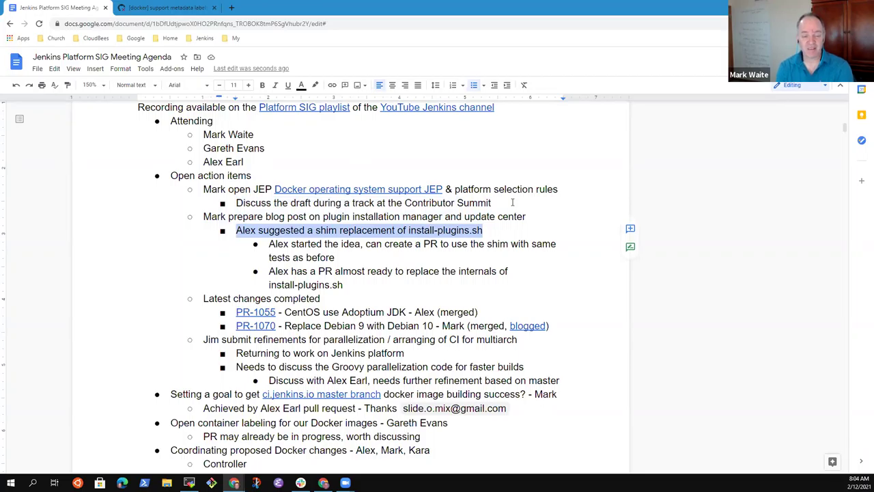
pyautogui.press('Up')
pyautogui.press('Home')
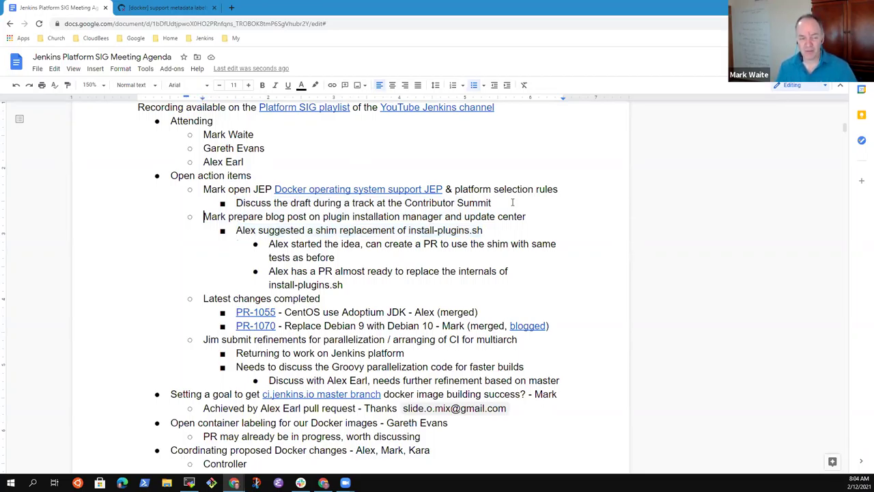
pyautogui.hotkey('shift', 'End')
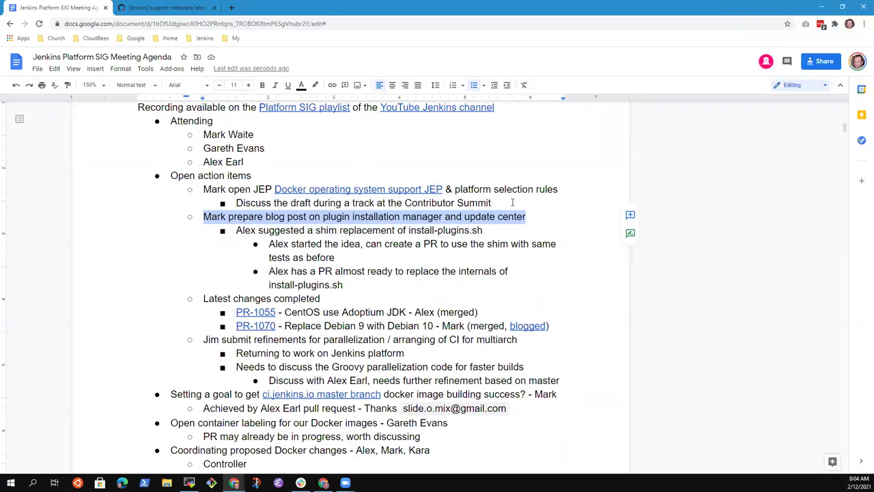
# Add the bullet "Good to have a blog post of the idea, describe the change" at the end of the shim replacement notes
pyautogui.press('Down')
pyautogui.press('Down')
pyautogui.press('Down')
pyautogui.press('Down')
pyautogui.press('Down')
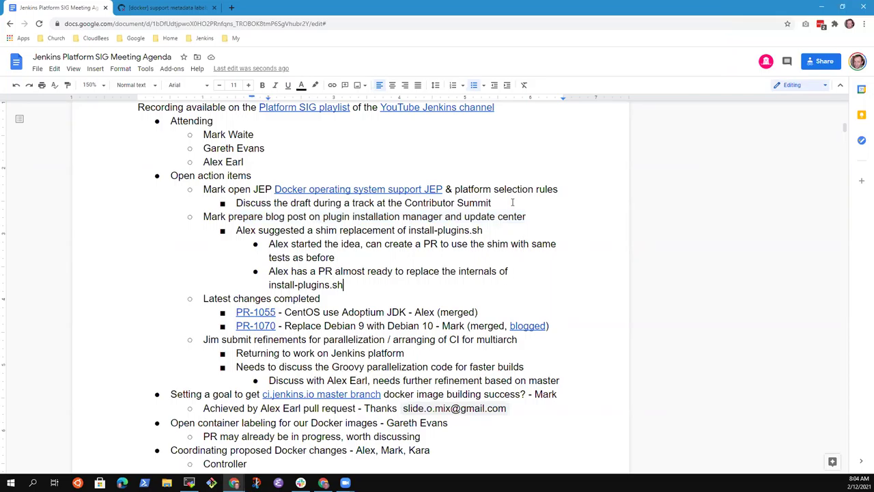
pyautogui.press('Return')
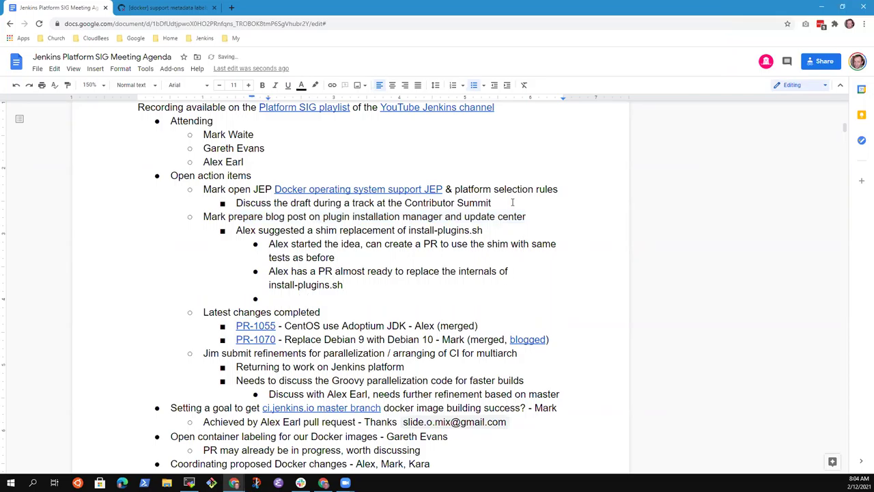
pyautogui.write('Good to have a blog ')
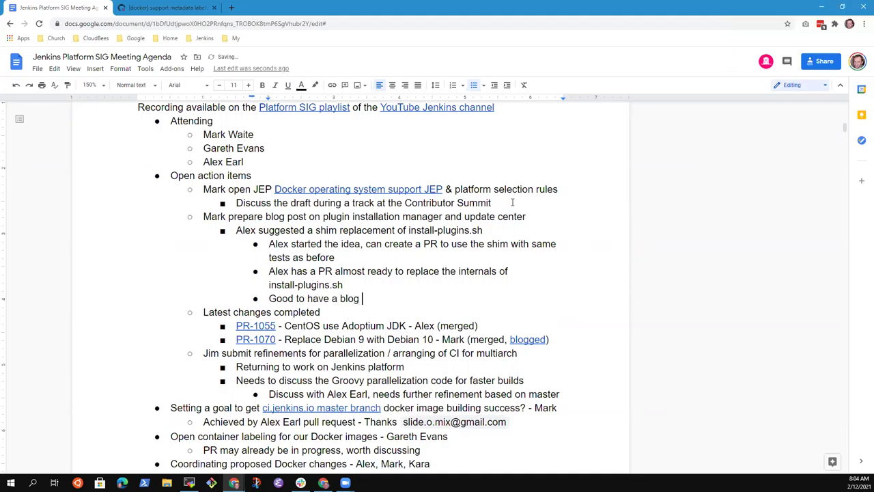
pyautogui.write('post of the idea, describe teh')
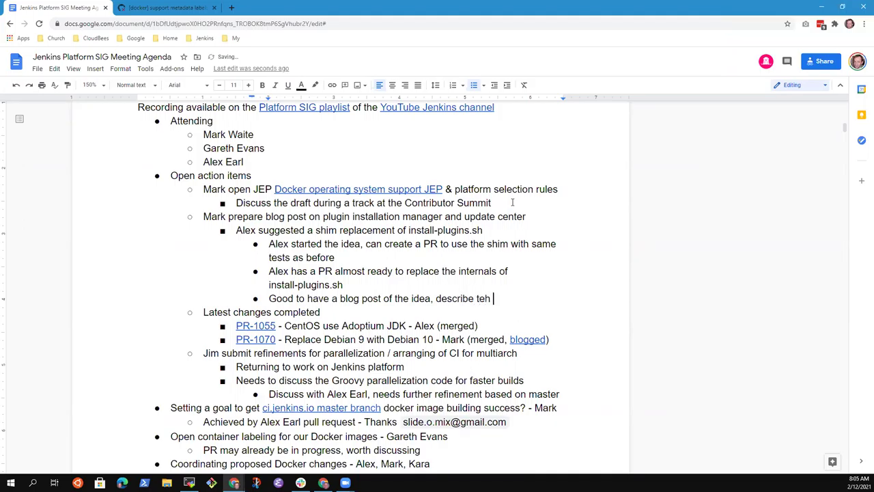
pyautogui.press('BackSpace')
pyautogui.press('BackSpace')
pyautogui.press('BackSpace')
pyautogui.press('BackSpace')
pyautogui.write('the change')
# Nest a sub-bullet under the blog post idea with the assignee's first name followed by "prepare a blog post"
pyautogui.press('Return')
pyautogui.press('Tab')
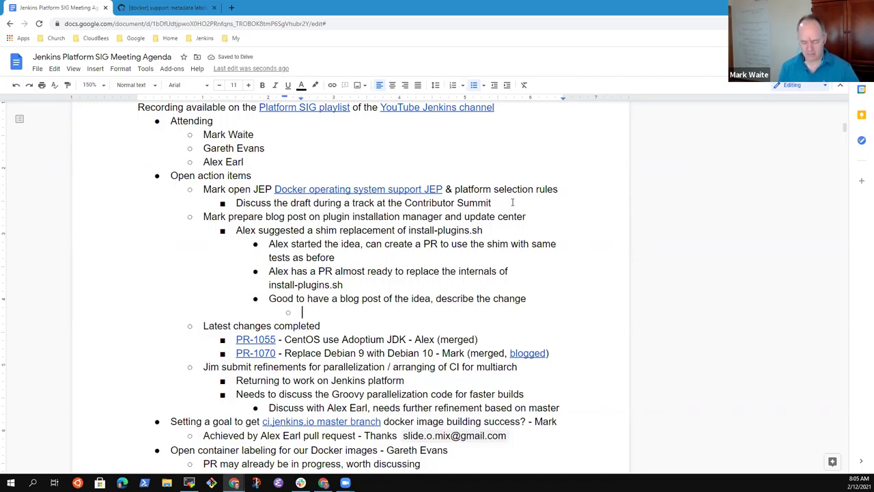
pyautogui.write('Alex take')
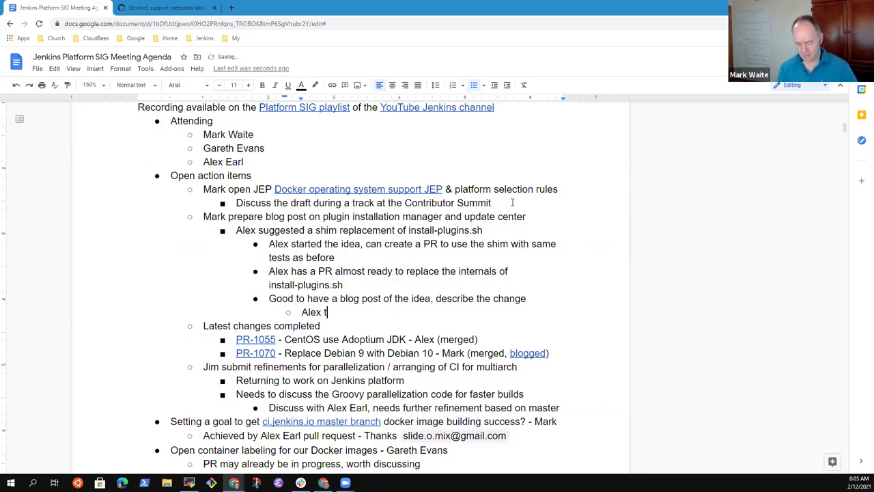
pyautogui.press('BackSpace')
pyautogui.press('BackSpace')
pyautogui.press('BackSpace')
pyautogui.press('BackSpace')
pyautogui.press('BackSpace')
pyautogui.write('prepar a')
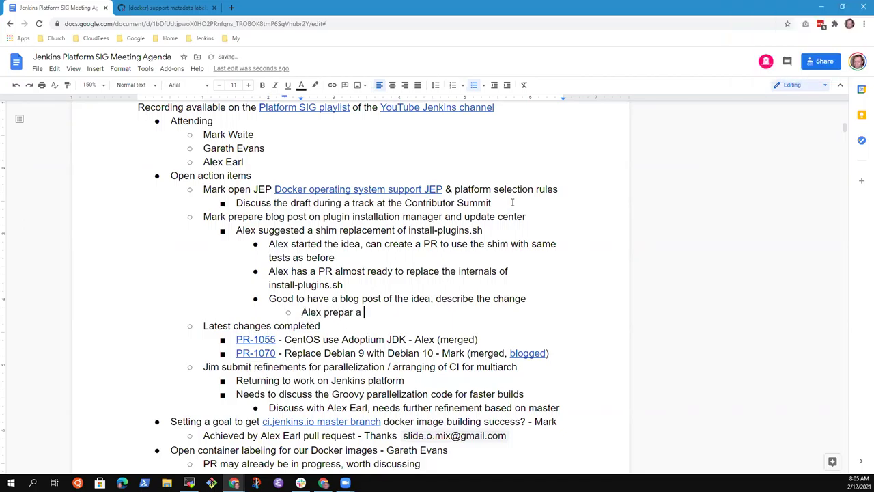
pyautogui.press('BackSpace')
pyautogui.press('BackSpace')
pyautogui.press('BackSpace')
pyautogui.write('e a blog post')
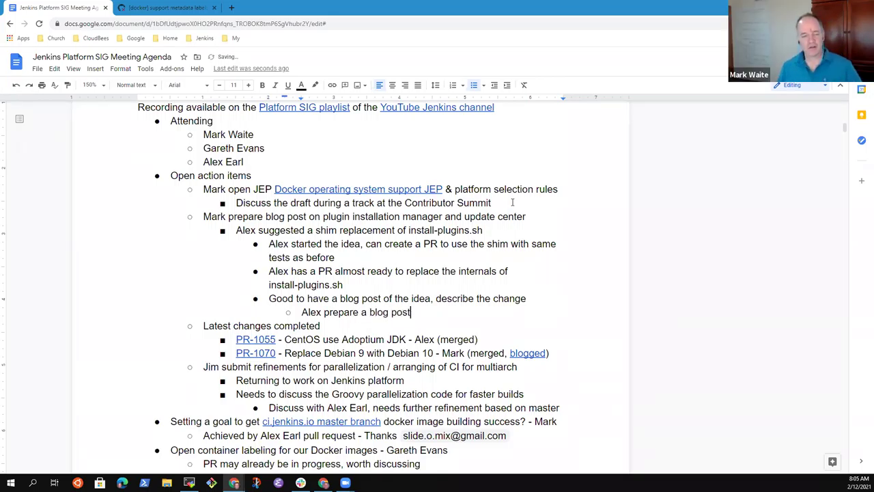
# Add the fourth attendee's full name as a new entry at the end of the Attending list
pyautogui.press('Up')
pyautogui.press('Up')
pyautogui.press('Up')
pyautogui.press('Up')
pyautogui.press('Up')
pyautogui.press('Up')
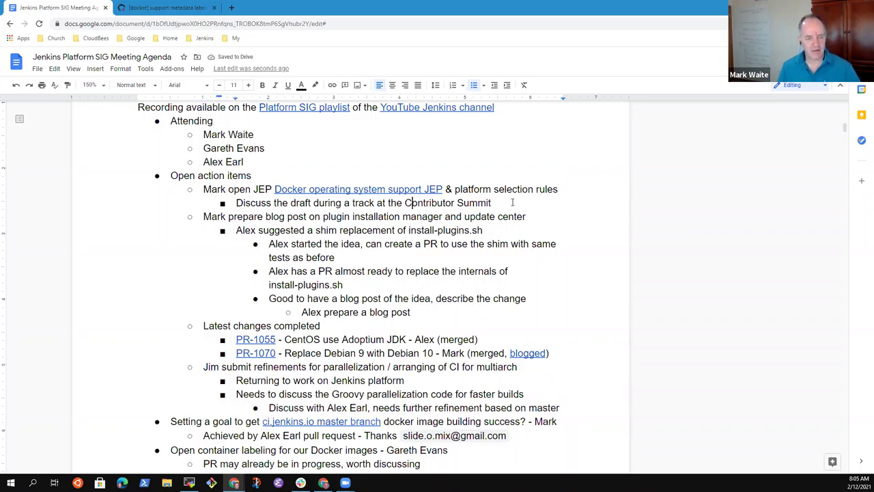
pyautogui.press('Return')
pyautogui.write('Kara')
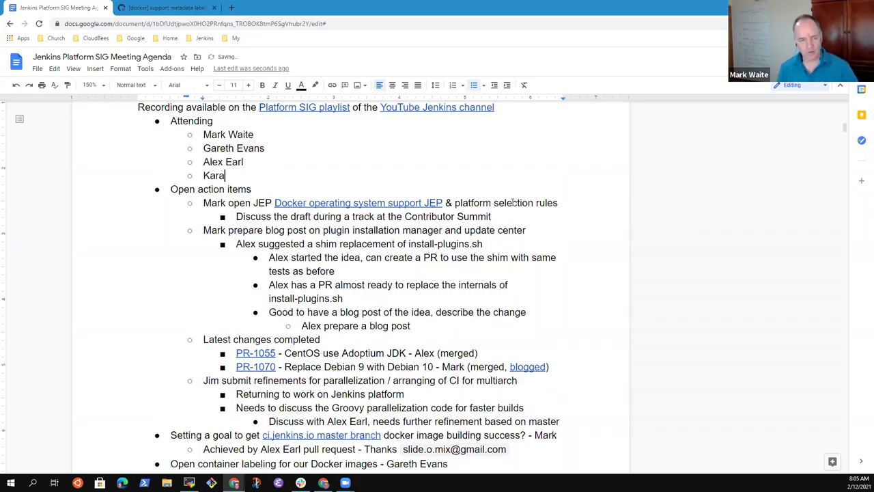
pyautogui.write(' de la')
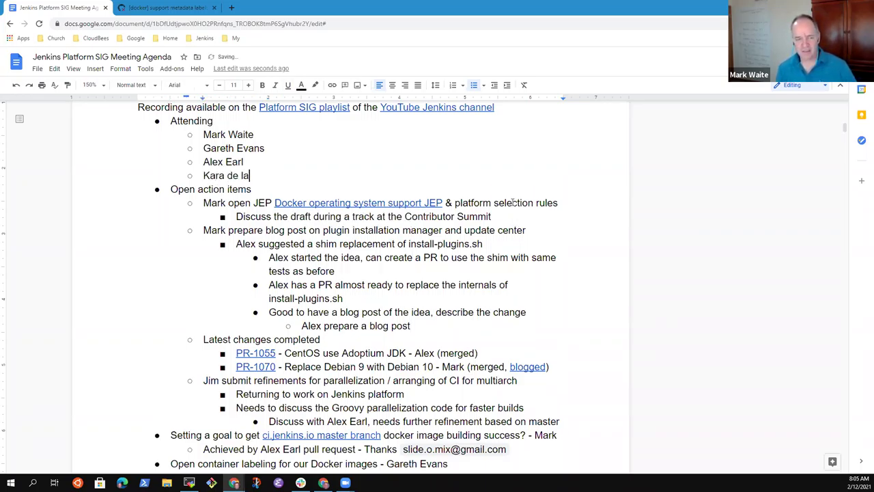
pyautogui.write(' MAar')
pyautogui.press('BackSpace')
pyautogui.press('BackSpace')
pyautogui.press('BackSpace')
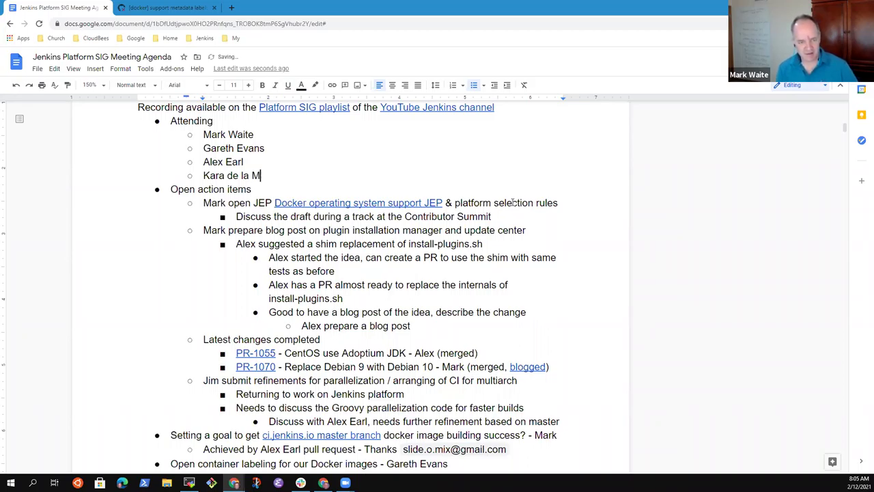
pyautogui.write('arck')
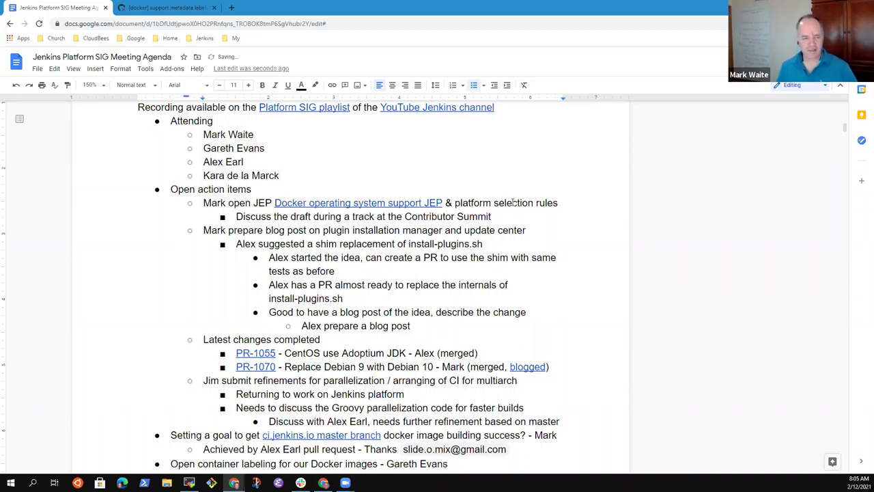
# Go through the open action items down to the "Latest changes completed" heading and highlight it for discussion
pyautogui.press('Down')
pyautogui.press('Down')
pyautogui.press('Down')
pyautogui.press('Down')
pyautogui.press('Down')
pyautogui.press('Down')
pyautogui.press('Down')
pyautogui.press('Down')
pyautogui.press('Down')
pyautogui.press('Down')
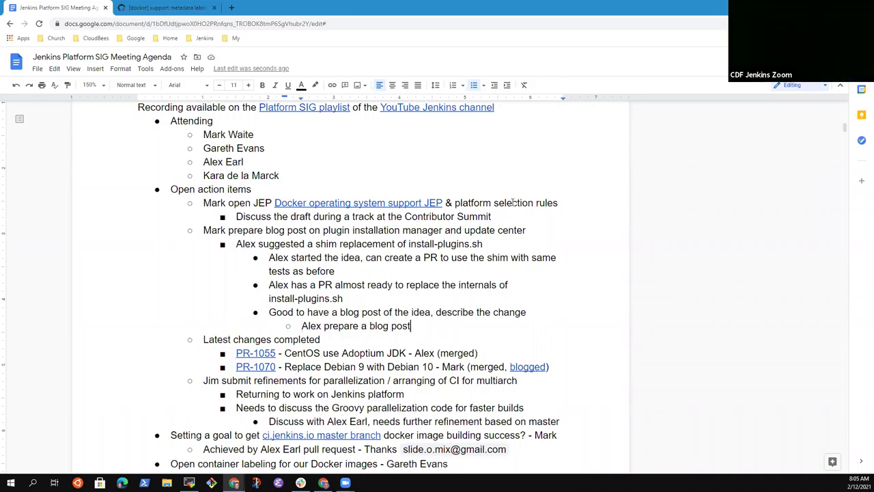
pyautogui.press('Down')
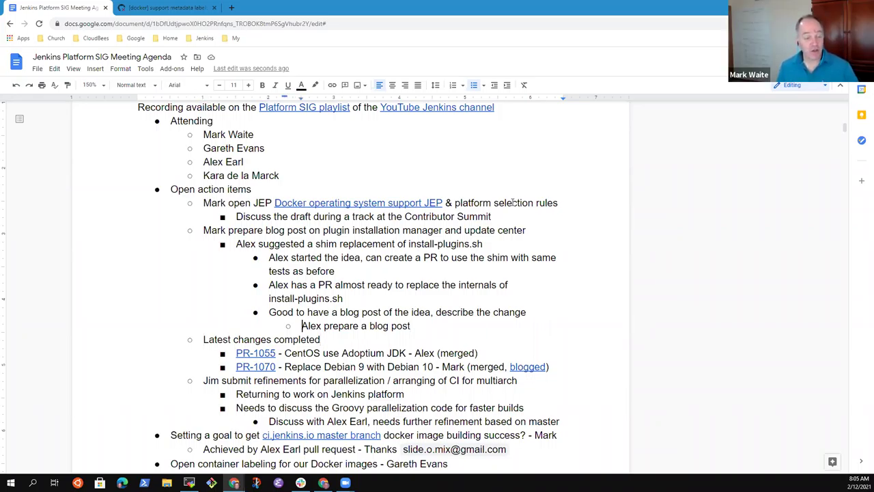
pyautogui.hotkey('shift', 'End')
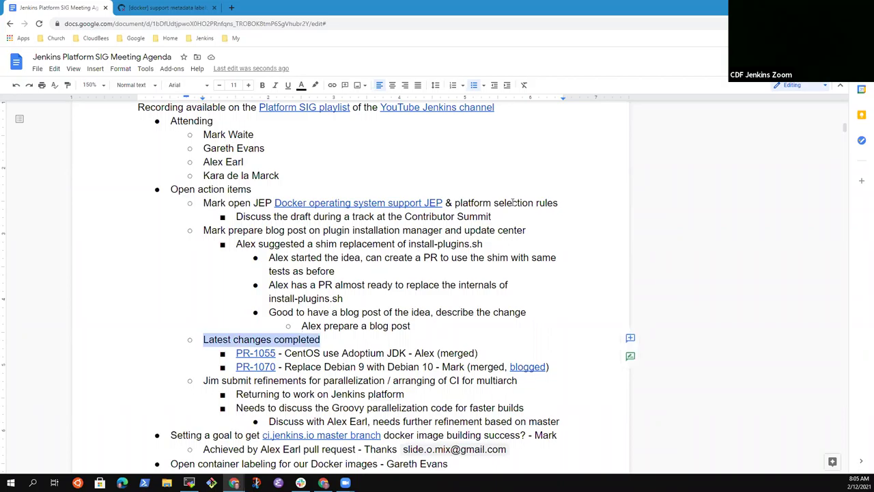
# Go through the completed changes, highlighting the PR-1055 CentOS Adoptium JDK description and the PR-1070 "Replace Debian 9 with Debian 10" description for discussion
pyautogui.press('Down')
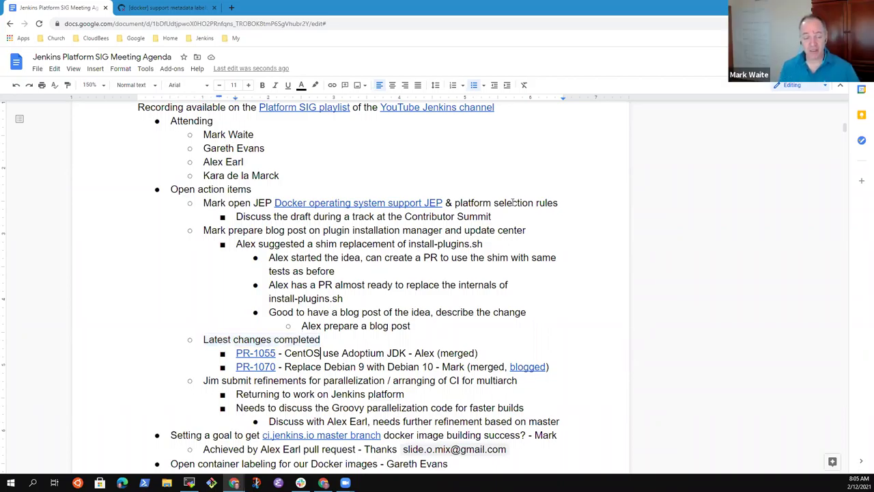
pyautogui.hotkey('shift', 'End')
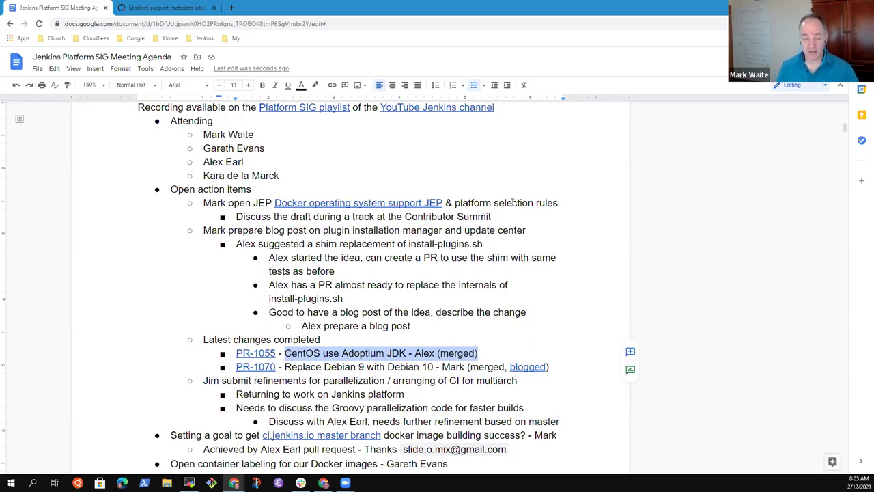
pyautogui.press('Down')
pyautogui.press('Home')
pyautogui.hotkey('ctrl', 'Right')
pyautogui.hotkey('ctrl', 'Right')
pyautogui.hotkey('ctrl', 'Right')
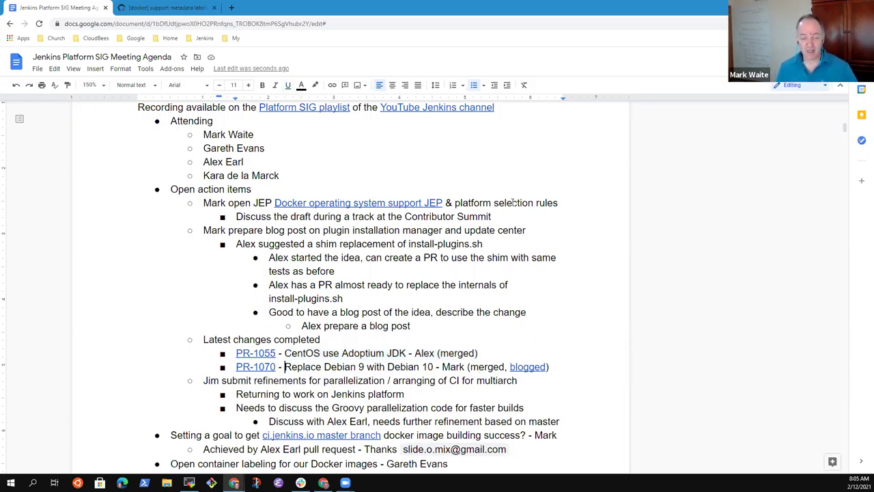
pyautogui.hotkey('ctrl', 'shift', 'Right')
pyautogui.hotkey('ctrl', 'shift', 'Right')
pyautogui.hotkey('ctrl', 'shift', 'Right')
pyautogui.hotkey('ctrl', 'shift', 'Right')
pyautogui.hotkey('ctrl', 'shift', 'Right')
pyautogui.hotkey('ctrl', 'shift', 'Right')
pyautogui.hotkey('shift', 'Left')
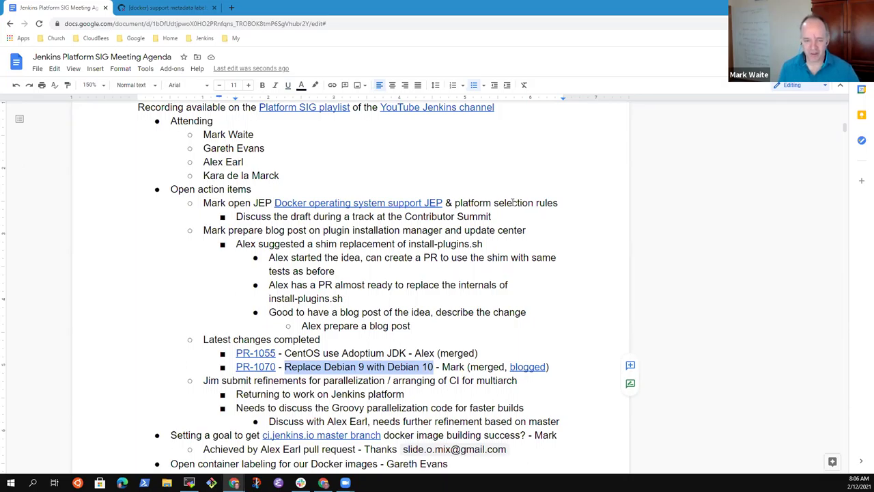
pyautogui.press('End')
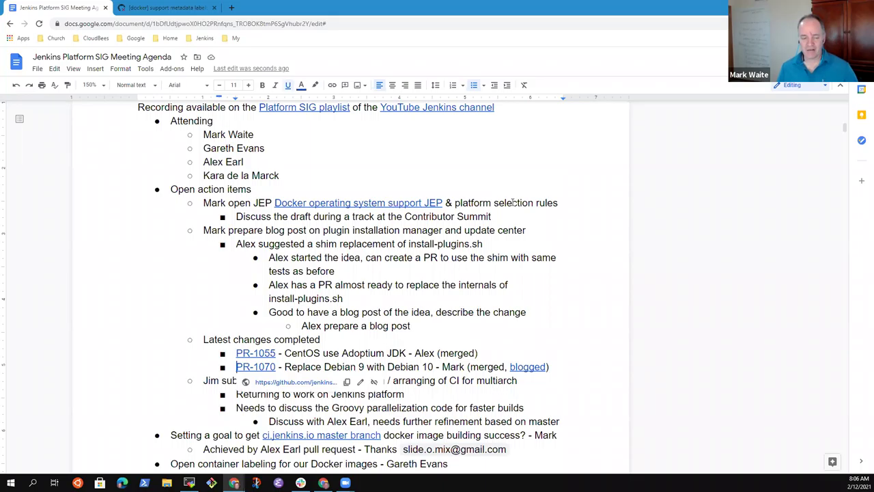
pyautogui.hotkey('shift', 'Home')
# Move on to the action item about refinements for parallelization / arranging of CI for multiarch and highlight it for discussion
pyautogui.press('Down')
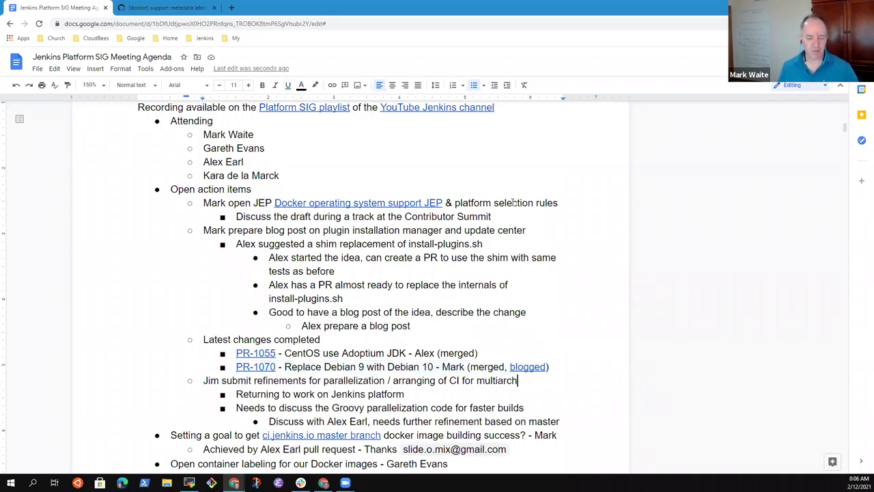
pyautogui.press('Home')
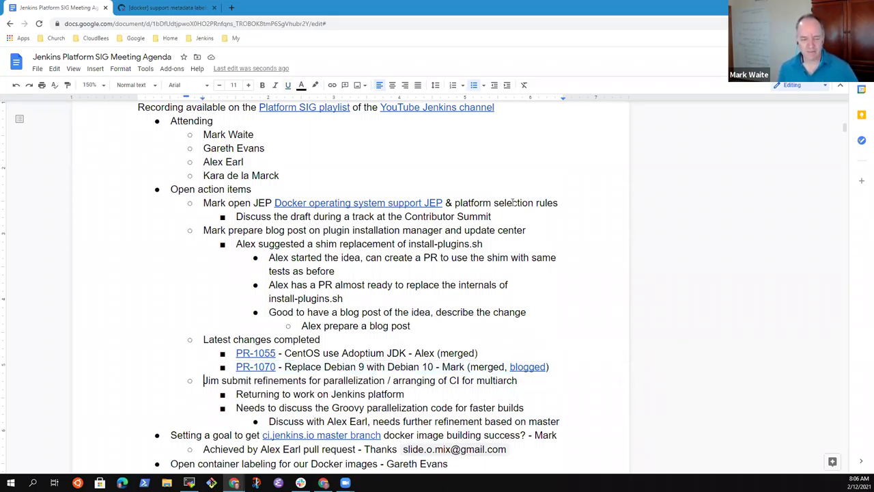
pyautogui.press('Down')
pyautogui.press('Down')
pyautogui.press('Down')
pyautogui.press('Down')
pyautogui.press('Down')
pyautogui.press('Down')
pyautogui.press('Down')
pyautogui.press('Down')
pyautogui.press('Down')
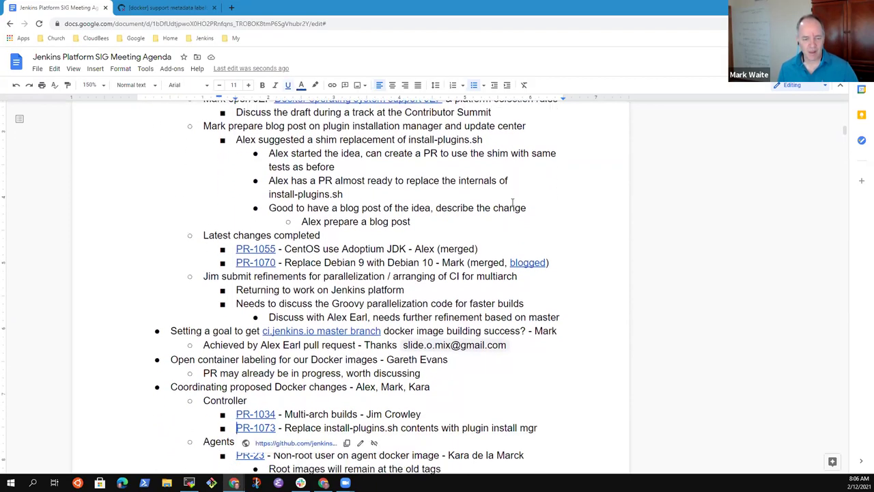
pyautogui.press('Up')
pyautogui.press('Up')
pyautogui.press('Up')
pyautogui.press('Up')
pyautogui.press('Up')
pyautogui.press('Up')
pyautogui.press('Up')
pyautogui.press('Up')
pyautogui.press('Up')
pyautogui.press('Up')
pyautogui.press('Down')
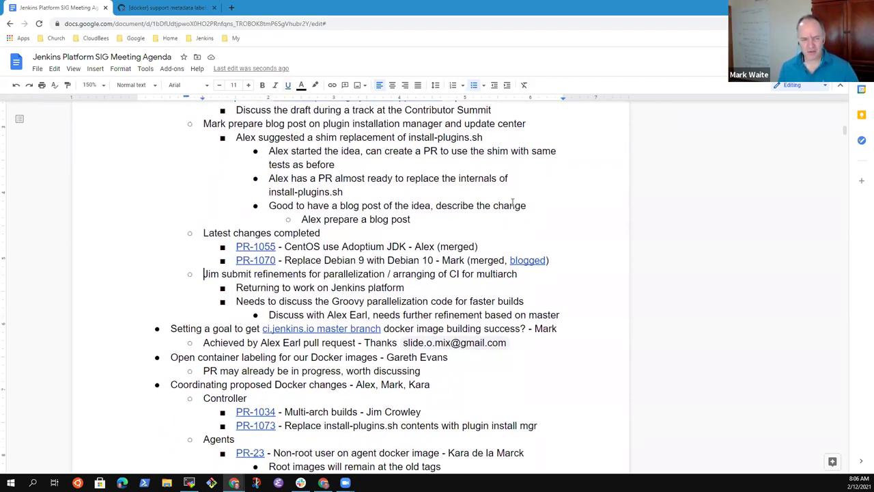
pyautogui.hotkey('shift', 'End')
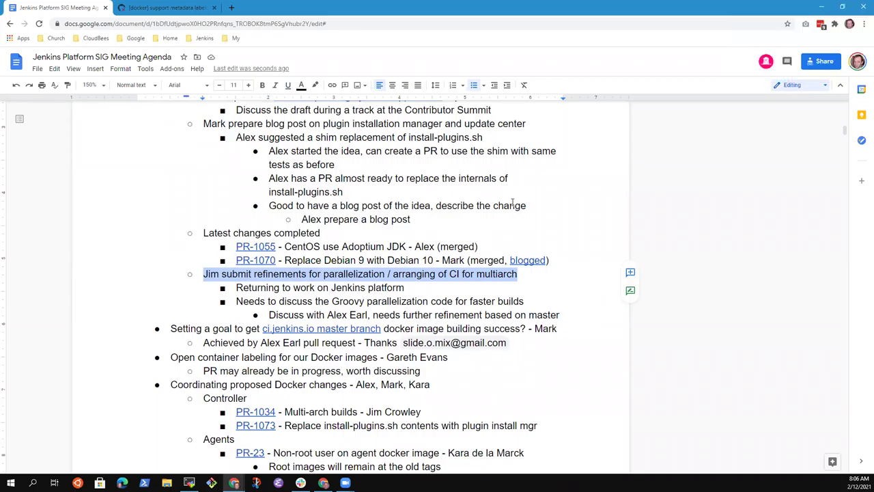
# Highlight the docker image building goal, open its linked ci.jenkins.io master branch page to examine the build status, and return to the agenda
pyautogui.press('Down')
pyautogui.press('Down')
pyautogui.press('Down')
pyautogui.press('Down')
pyautogui.press('Home')
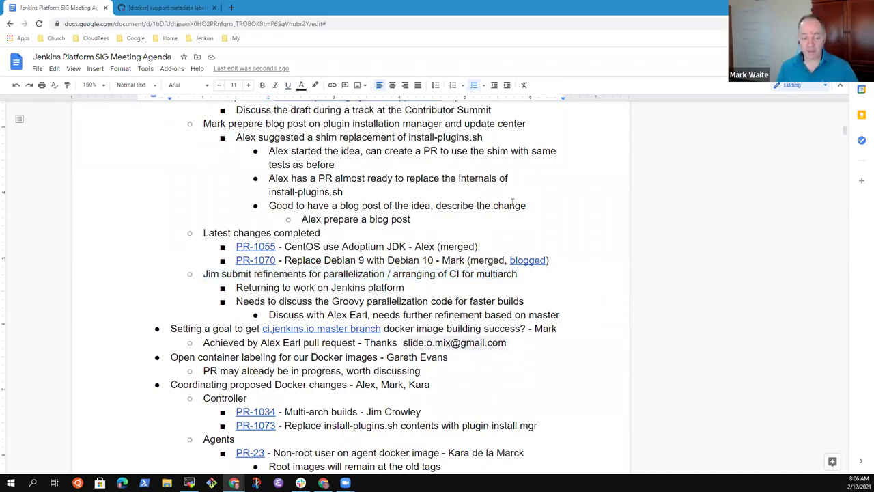
pyautogui.hotkey('shift', 'End')
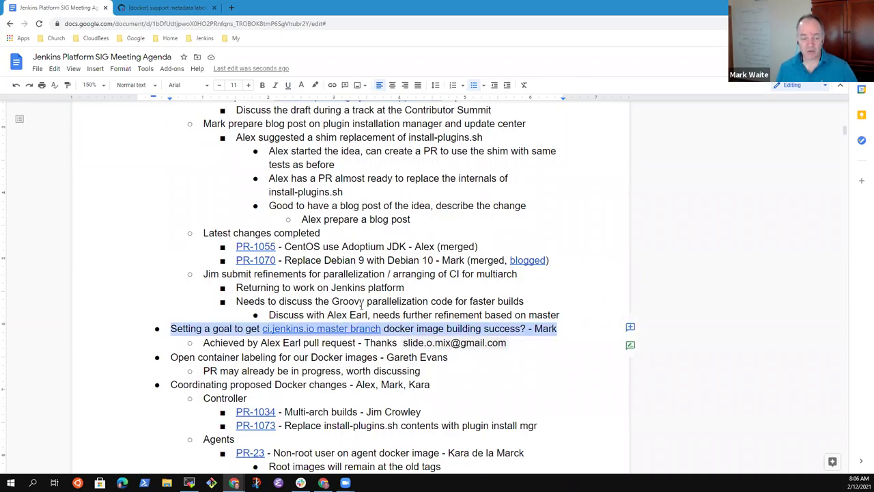
pyautogui.click(321, 329)
pyautogui.click(318, 343)
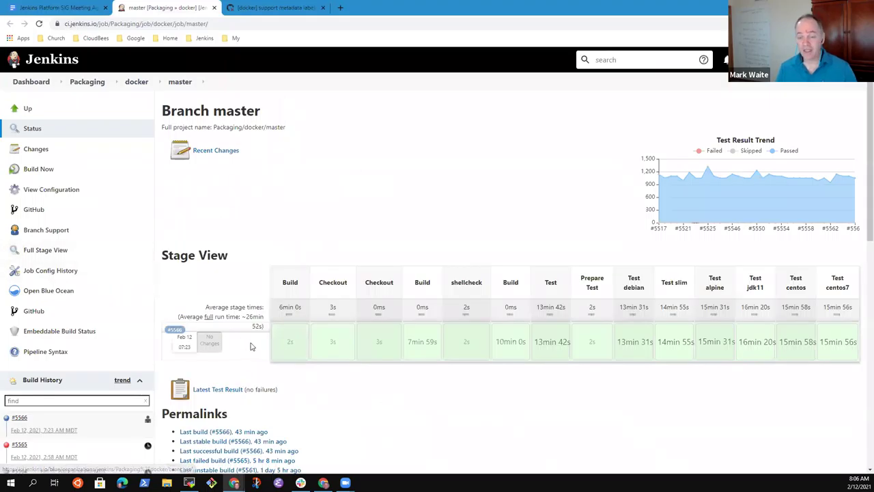
pyautogui.click(49, 7)
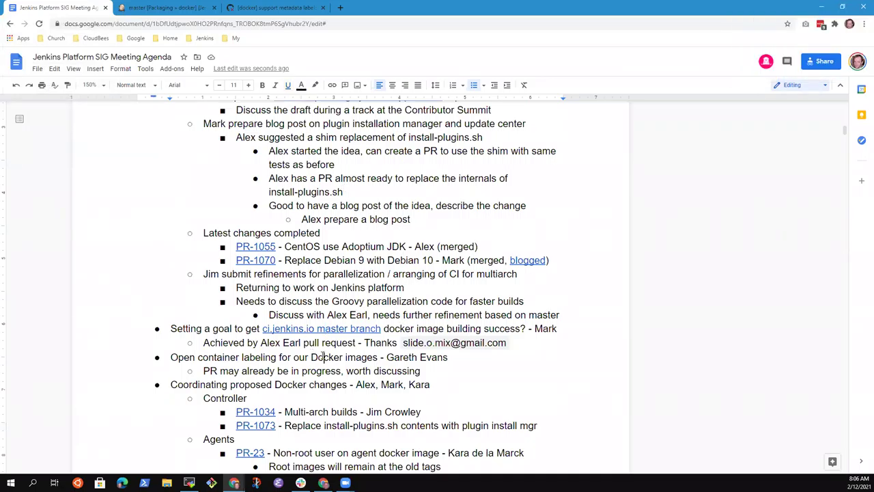
# Under the open container labeling topic, add the bullet "Open container labeling is a consistent set of labels to hint to users on the origin of the images"
pyautogui.tripleClick(321, 358)
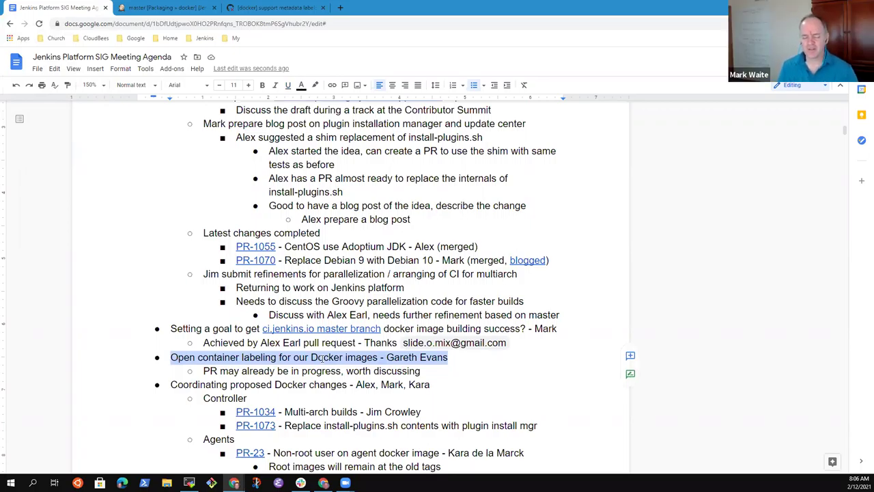
pyautogui.press('Right')
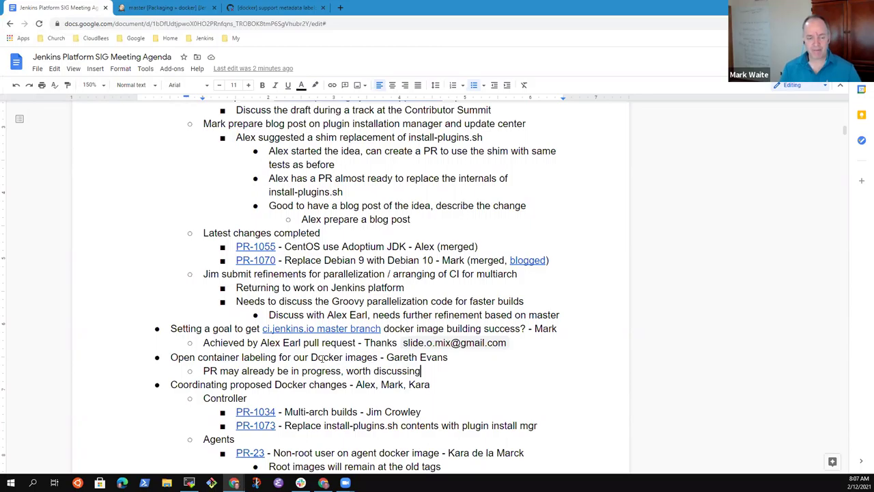
pyautogui.press('Return')
pyautogui.write('Op')
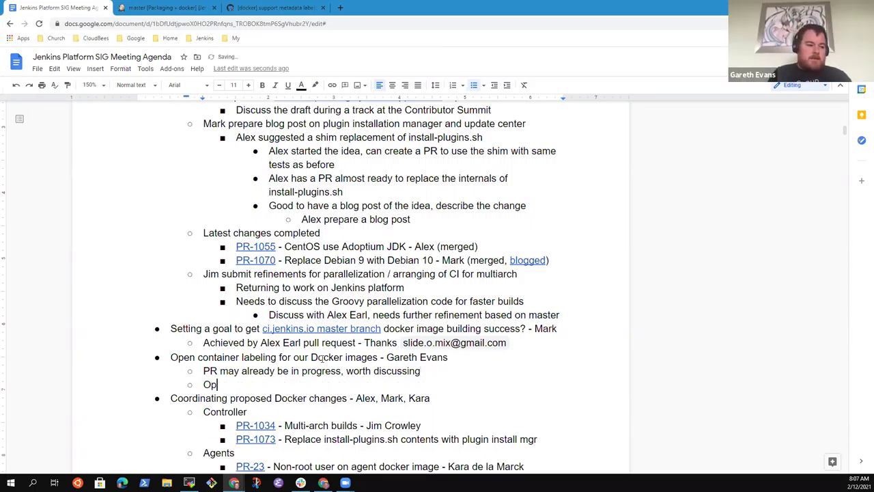
pyautogui.write('en container la')
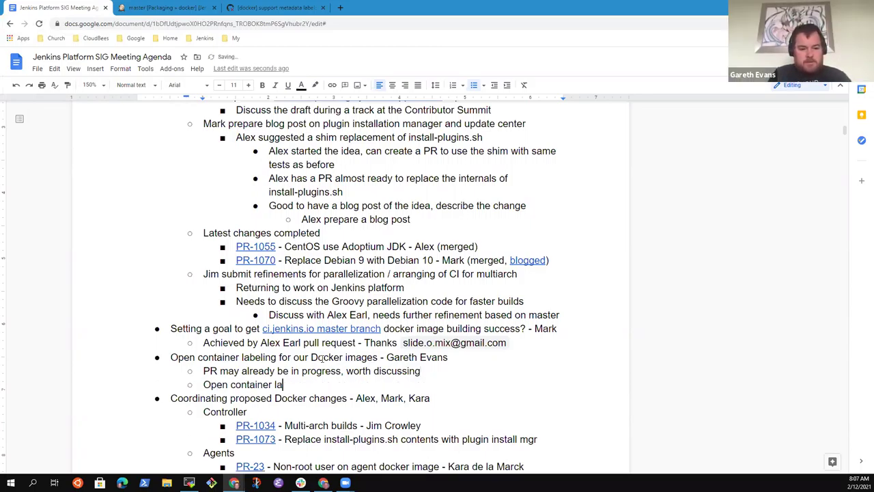
pyautogui.write('beling is a consti')
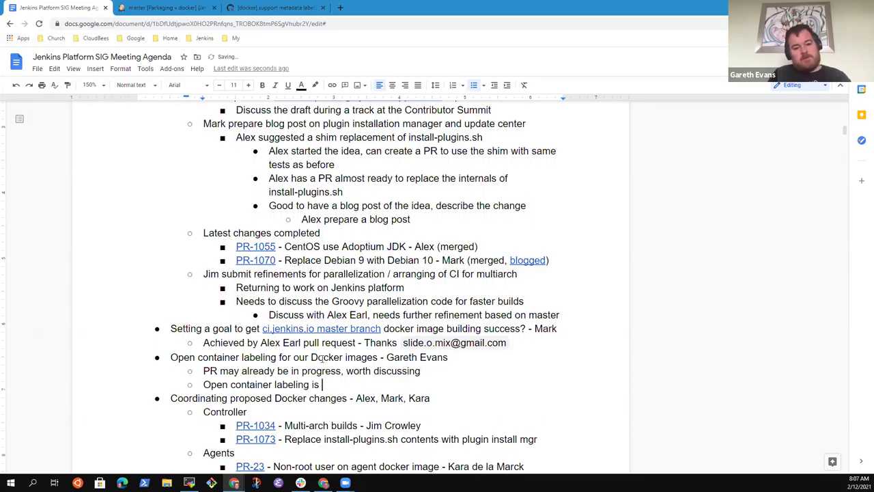
pyautogui.press('BackSpace')
pyautogui.press('BackSpace')
pyautogui.write('iste')
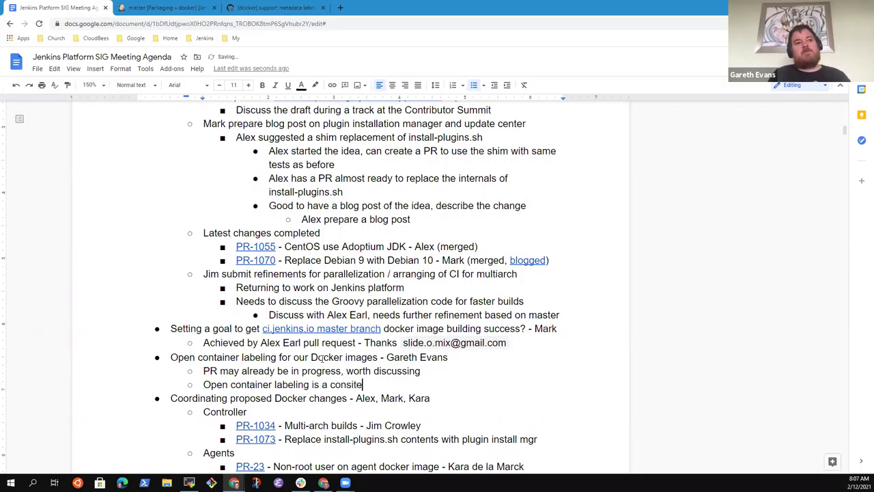
pyautogui.press('BackSpace')
pyautogui.press('BackSpace')
pyautogui.press('BackSpace')
pyautogui.press('BackSpace')
pyautogui.write('istenet')
pyautogui.press('BackSpace')
pyautogui.press('BackSpace')
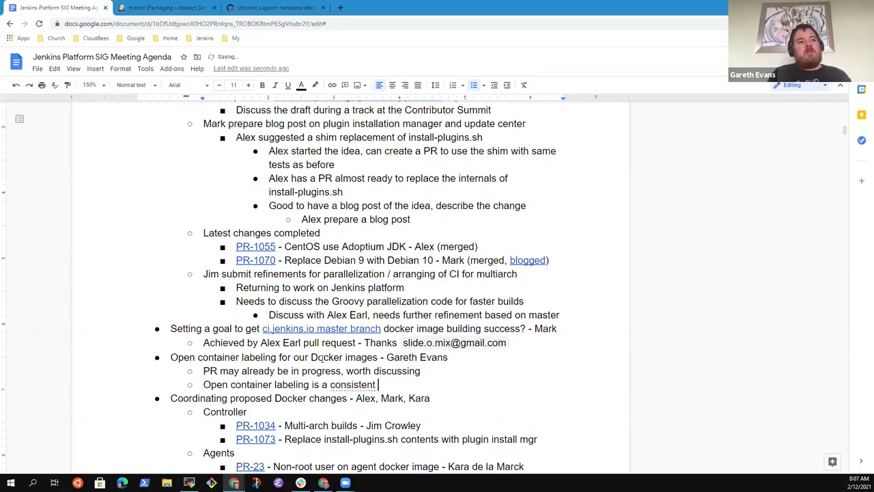
pyautogui.write('t set of labels to hin')
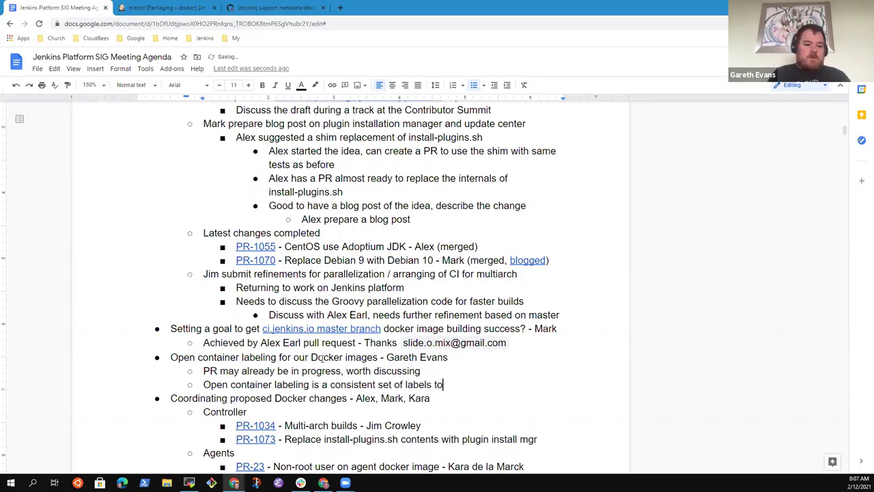
pyautogui.press('BackSpace')
pyautogui.press('BackSpace')
pyautogui.write('int to ')
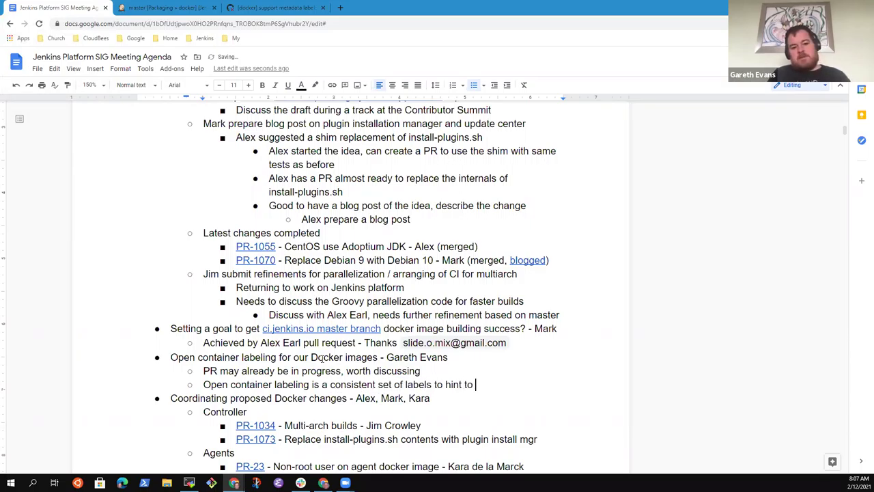
pyautogui.write('users on teh o')
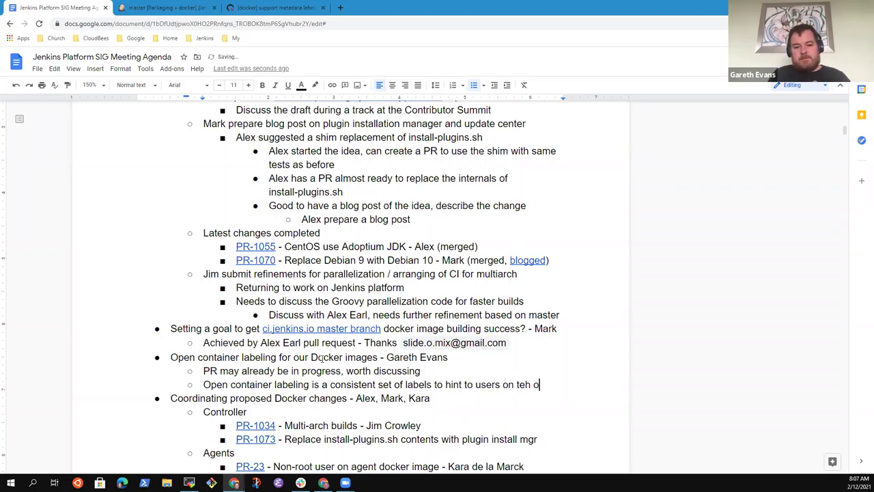
pyautogui.press('BackSpace')
pyautogui.press('BackSpace')
pyautogui.press('BackSpace')
pyautogui.press('BackSpace')
pyautogui.press('BackSpace')
pyautogui.write('the origin')
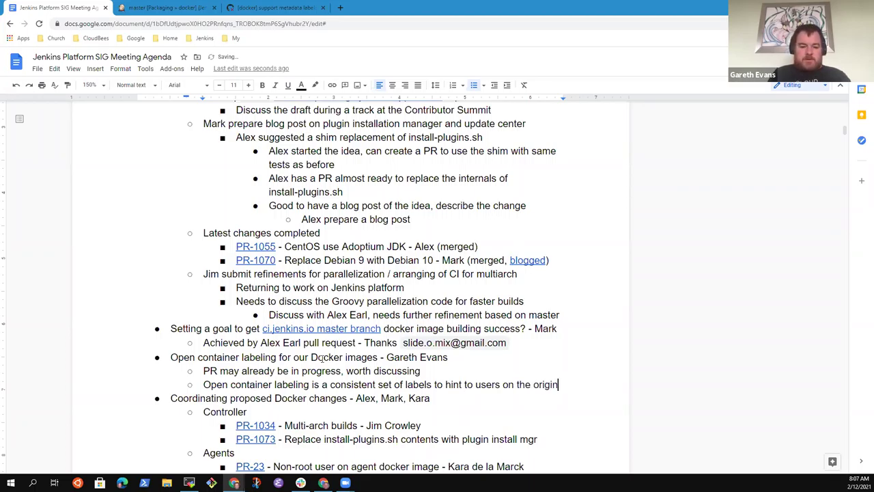
pyautogui.write(' of the images')
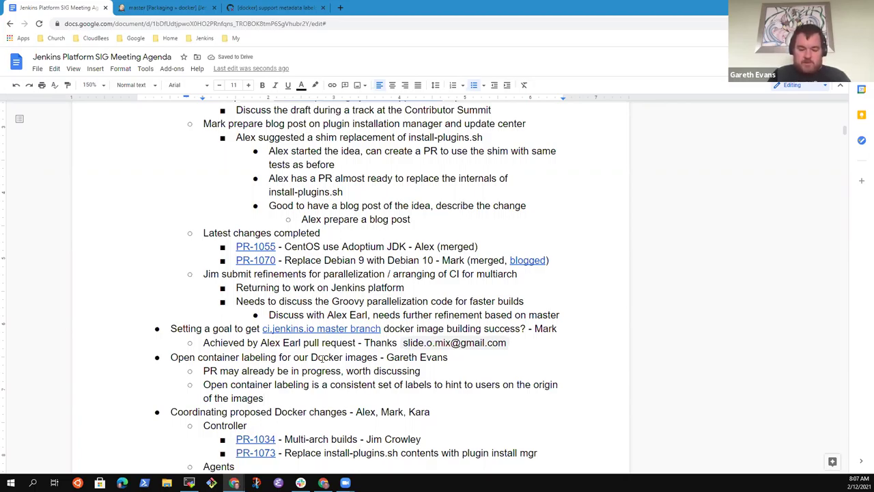
# Nest the sub-bullet "Not a signed / secure, but rather a hint and helper" under the new open container labeling note
pyautogui.press('Return')
pyautogui.press('Tab')
pyautogui.write('N')
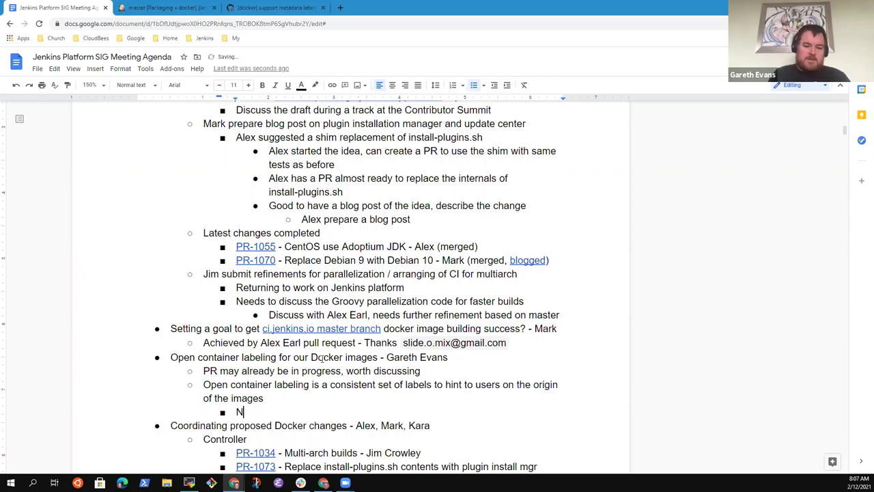
pyautogui.write('ot a signed / ')
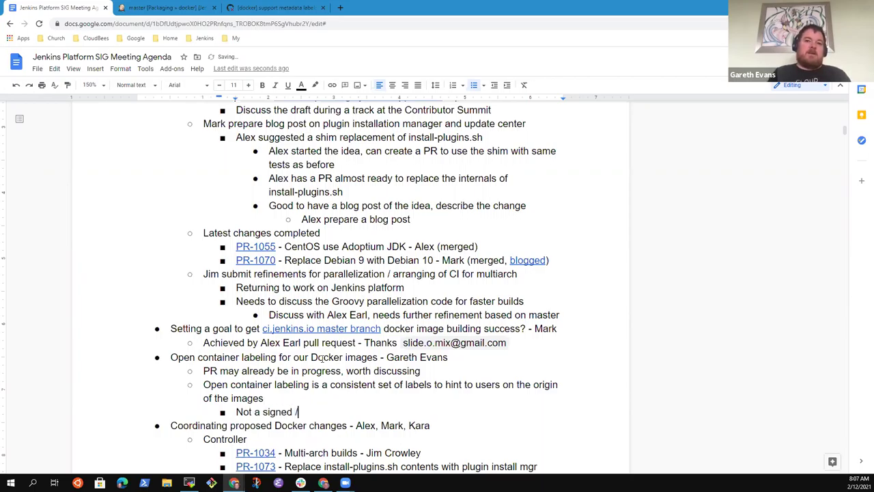
pyautogui.write('secure, ')
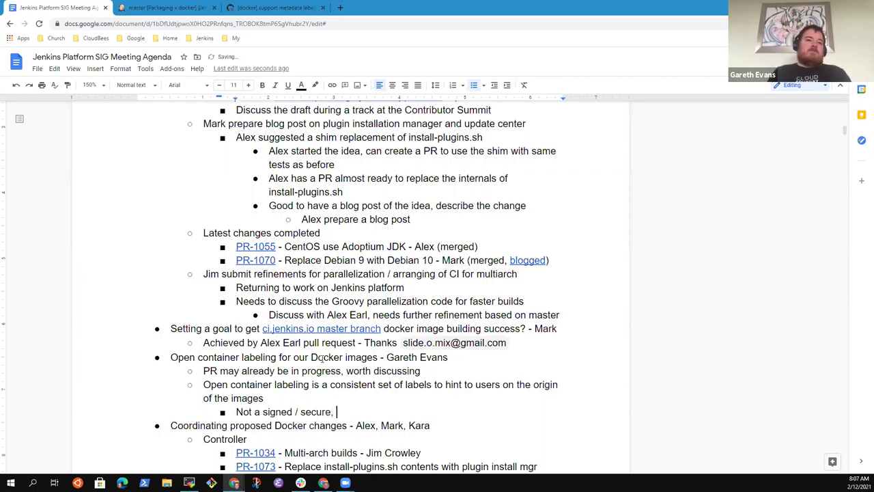
pyautogui.write('but rather a h')
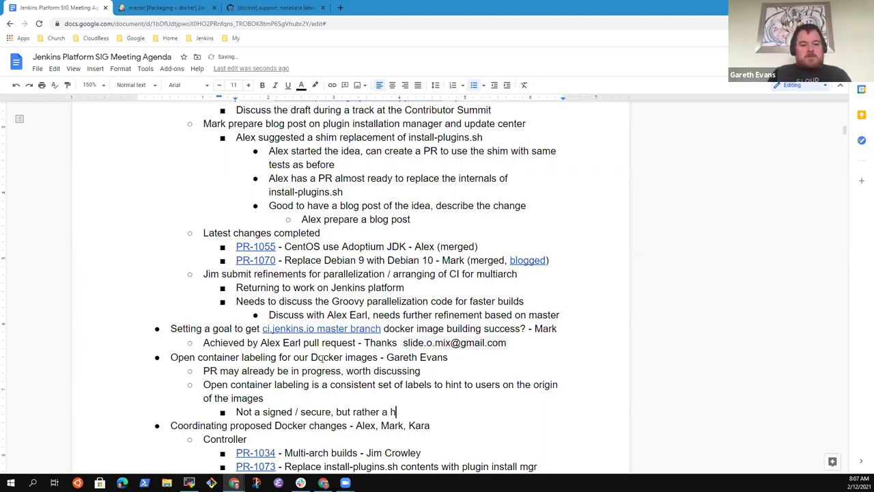
pyautogui.write('int and hel')
pyautogui.press('BackSpace')
pyautogui.press('BackSpace')
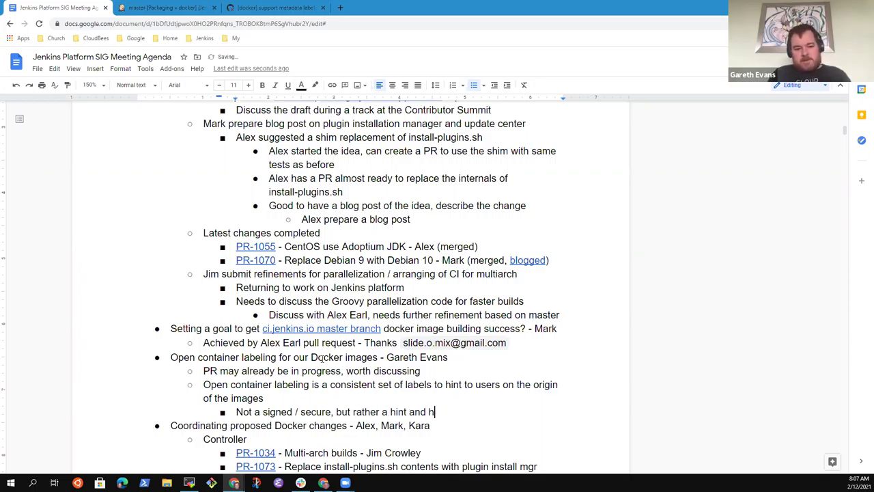
pyautogui.write('elper')
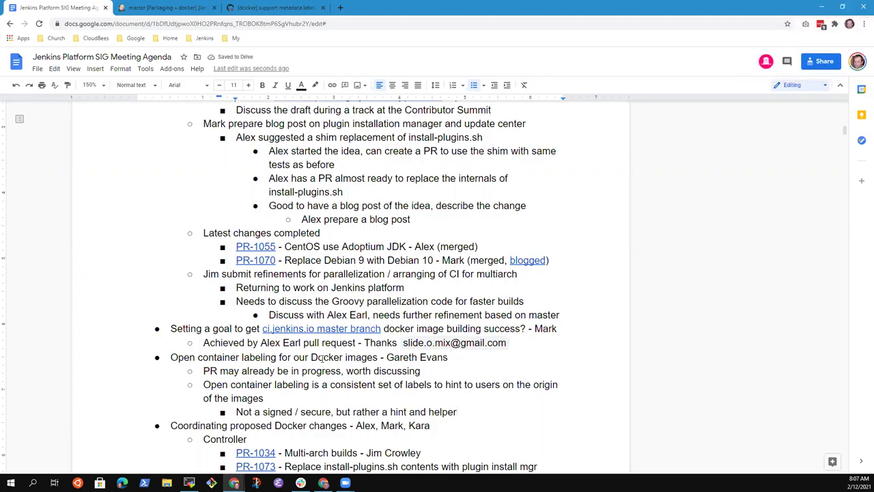
# Examine the changed files of the "[docker] support metadata labels" pull request #965 on GitHub, and return to the agenda document
pyautogui.click(250, 8)
pyautogui.click(184, 25)
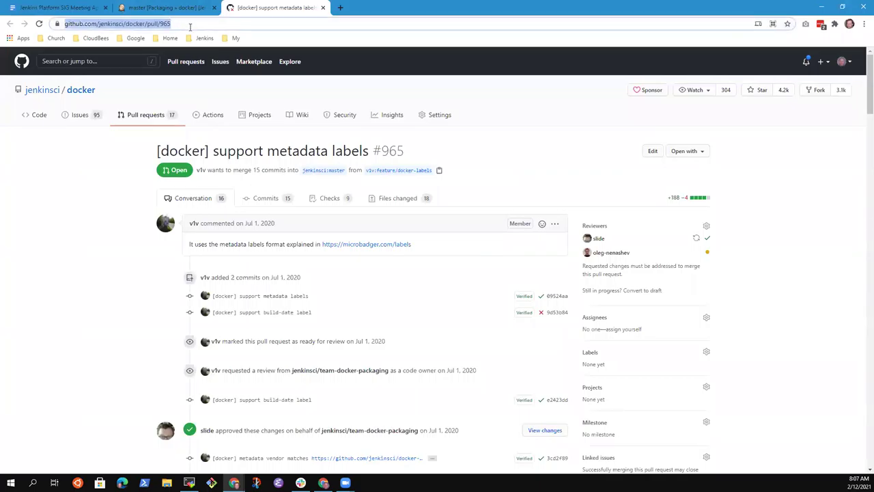
pyautogui.click(407, 199)
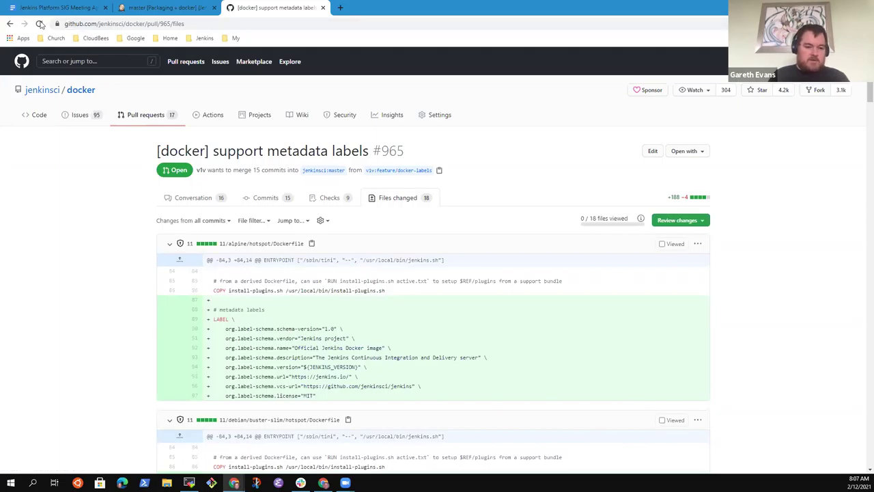
pyautogui.click(75, 12)
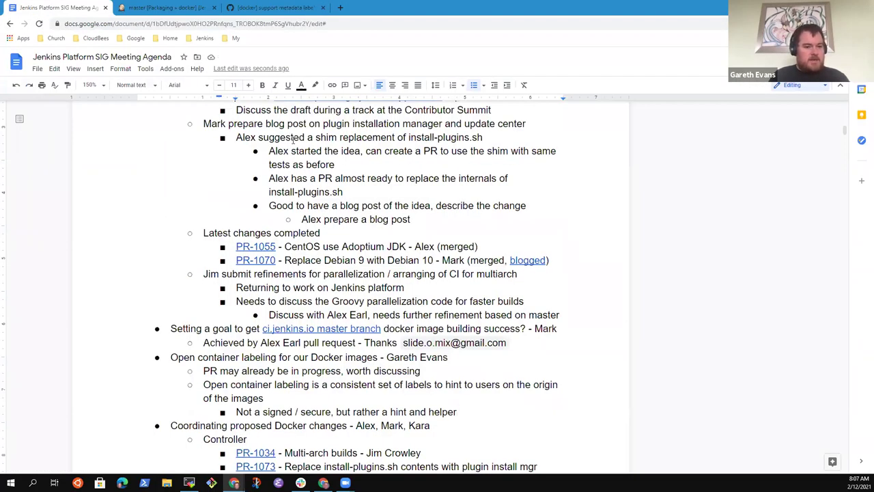
# Add the sub-bullet "Label schema pull request is open" below the "Not a signed / secure" note
pyautogui.press('Down')
pyautogui.press('End')
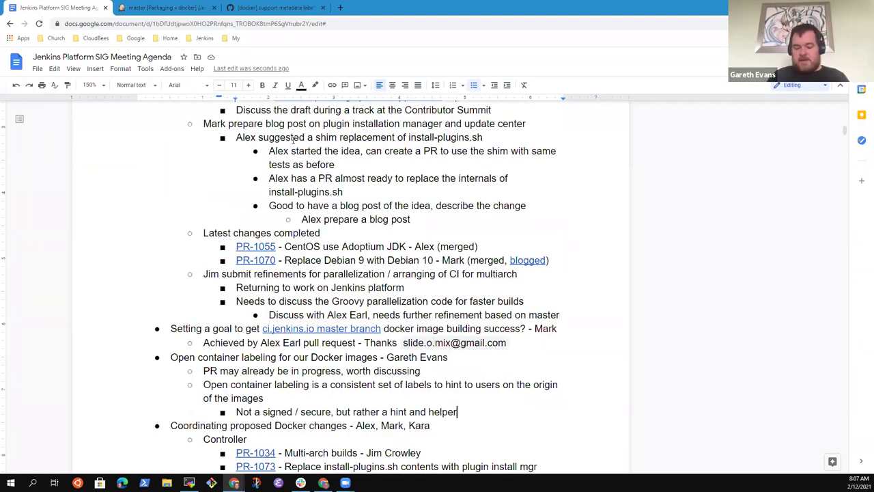
pyautogui.press('Return')
pyautogui.write('Labe')
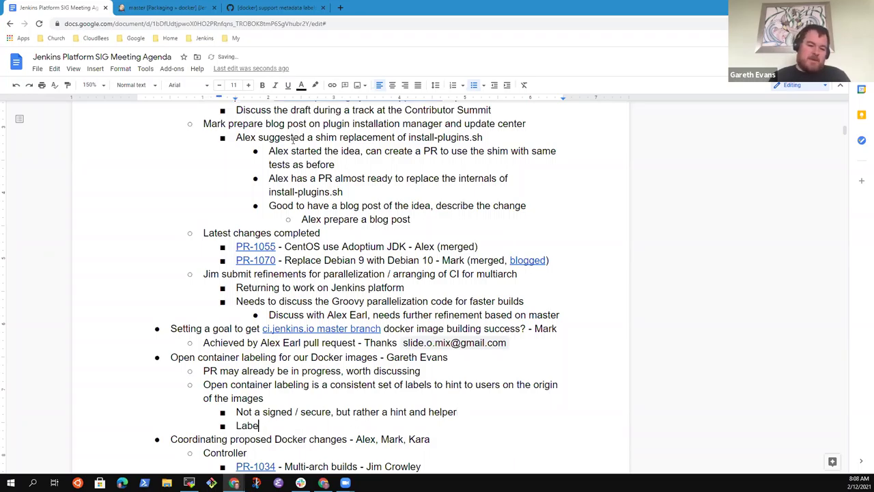
pyautogui.write('l schem,a')
pyautogui.press('BackSpace')
pyautogui.press('BackSpace')
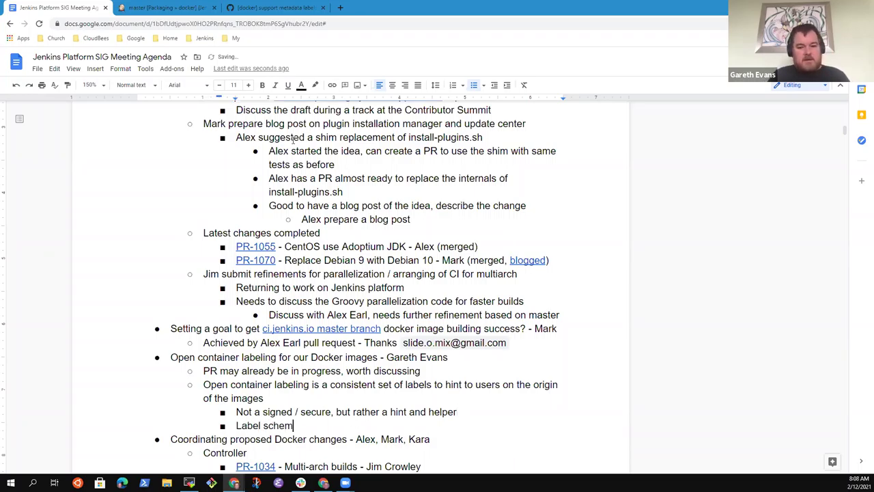
pyautogui.write('a ')
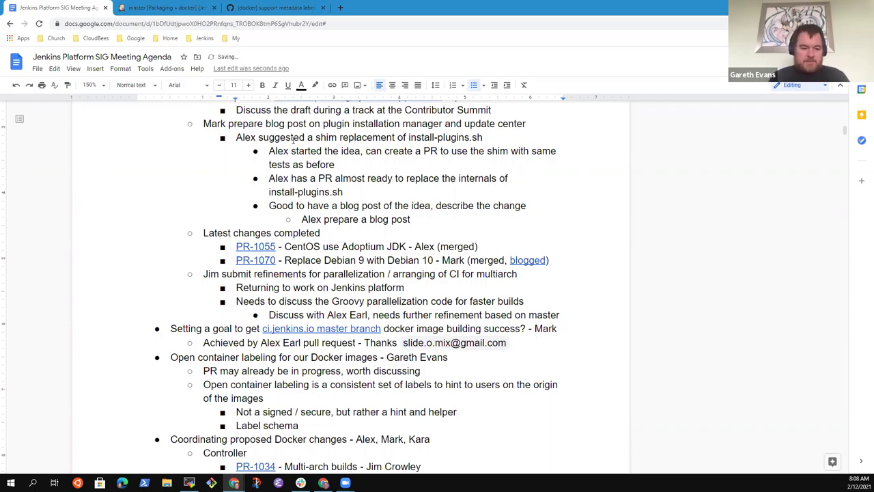
pyautogui.write('pull request is open')
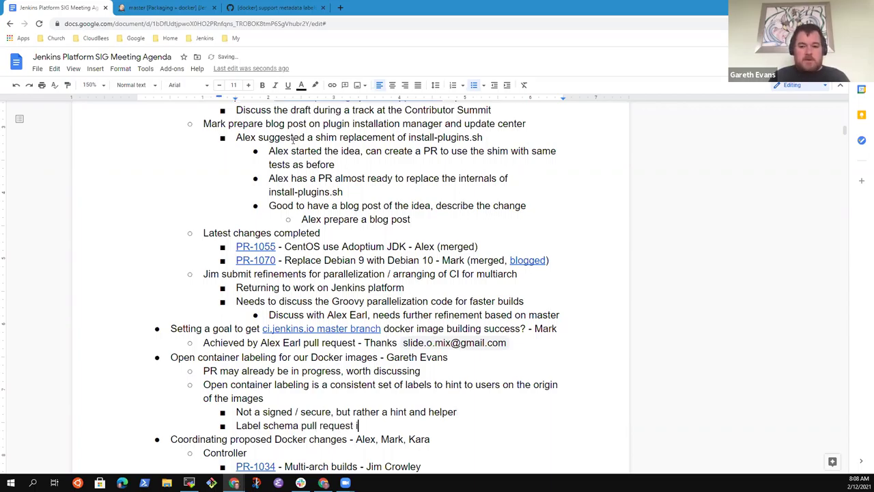
pyautogui.hotkey('ctrl', 'shift', 'Right')
pyautogui.hotkey('ctrl', 'shift', 'Right')
pyautogui.hotkey('ctrl', 'shift', 'Right')
pyautogui.hotkey('ctrl', 'shift', 'Right')
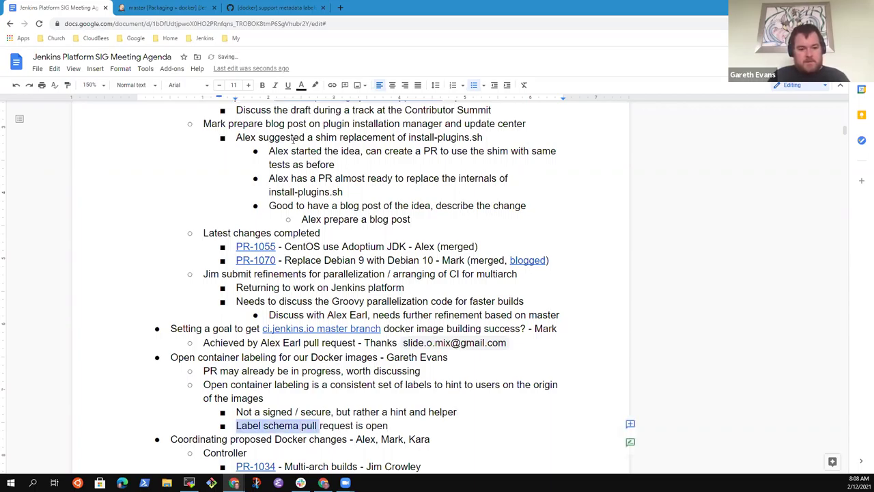
pyautogui.hotkey('shift', 'Left')
pyautogui.hotkey('ctrl', 'k')
pyautogui.hotkey('ctrl', 'v')
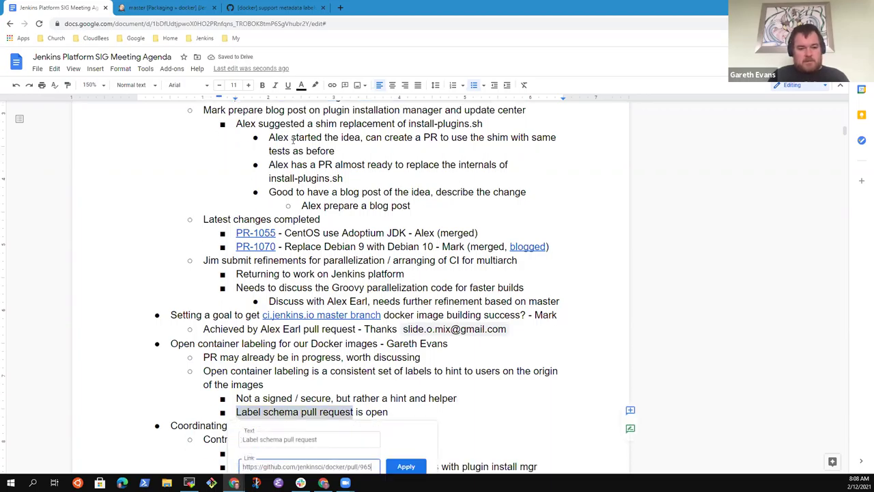
pyautogui.press('Return')
# Start another sub-bullet below the label schema note with the words "Consider adding"
pyautogui.press('Return')
pyautogui.write('Co')
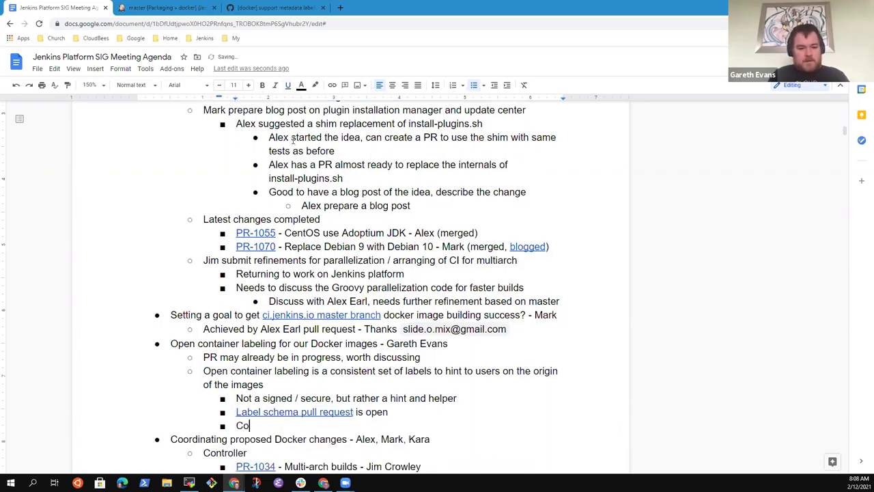
pyautogui.write('nsider ading')
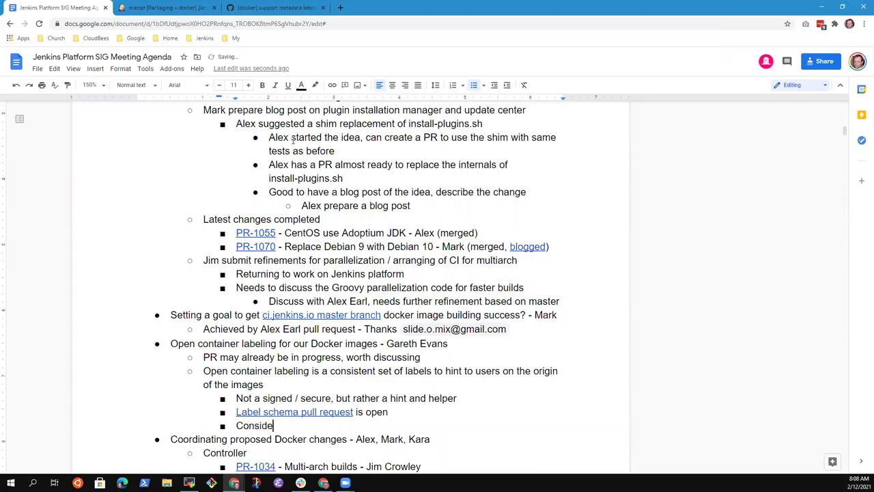
pyautogui.press('BackSpace')
pyautogui.press('BackSpace')
pyautogui.press('BackSpace')
pyautogui.write('ding')
# Examine the metadata labels added to the Dockerfiles in the "[docker] support metadata labels" pull request on GitHub, and return to the agenda
pyautogui.click(295, 11)
pyautogui.scroll(-3, 238, 225)
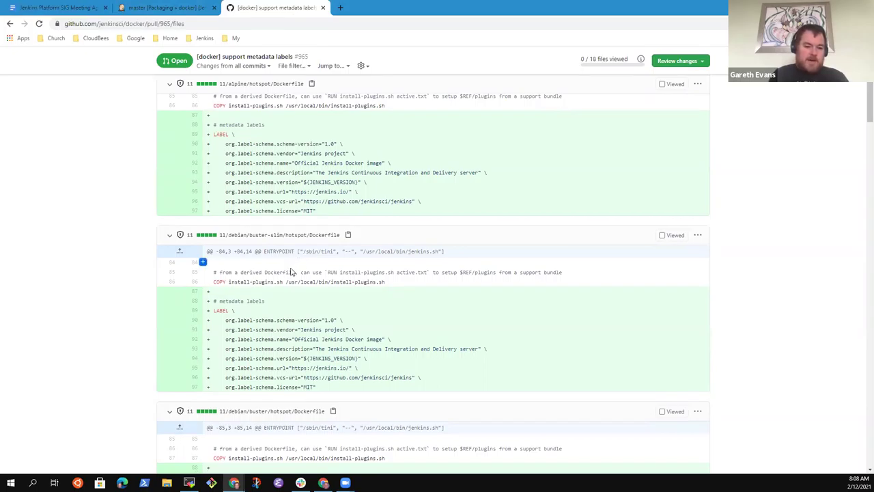
pyautogui.scroll(-3, 298, 262)
pyautogui.scroll(-2, 292, 267)
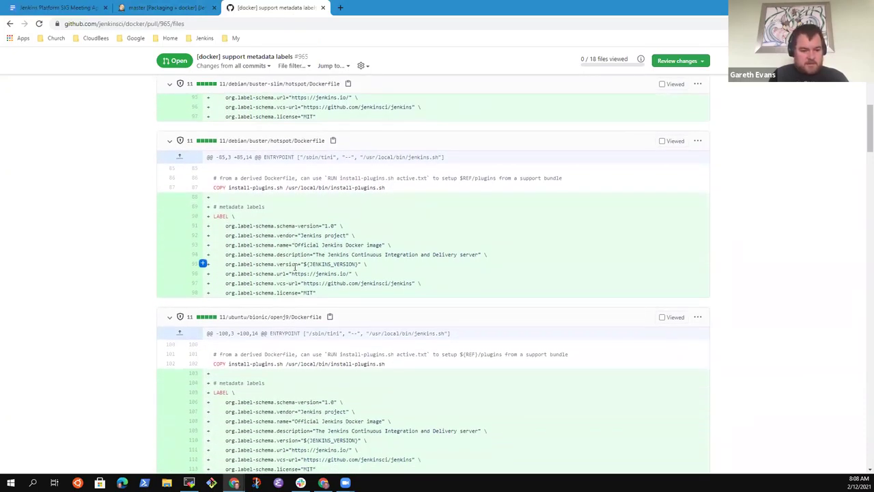
pyautogui.scroll(-2, 297, 266)
pyautogui.scroll(-2, 298, 265)
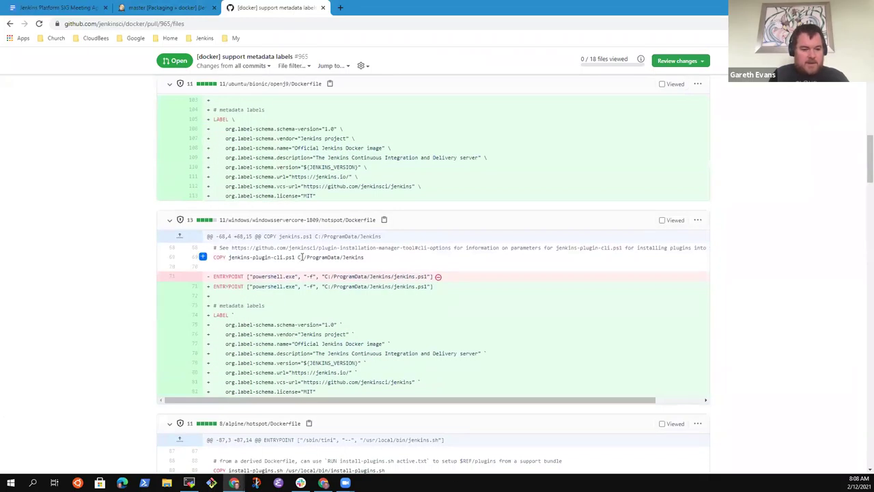
pyautogui.scroll(-12, 276, 265)
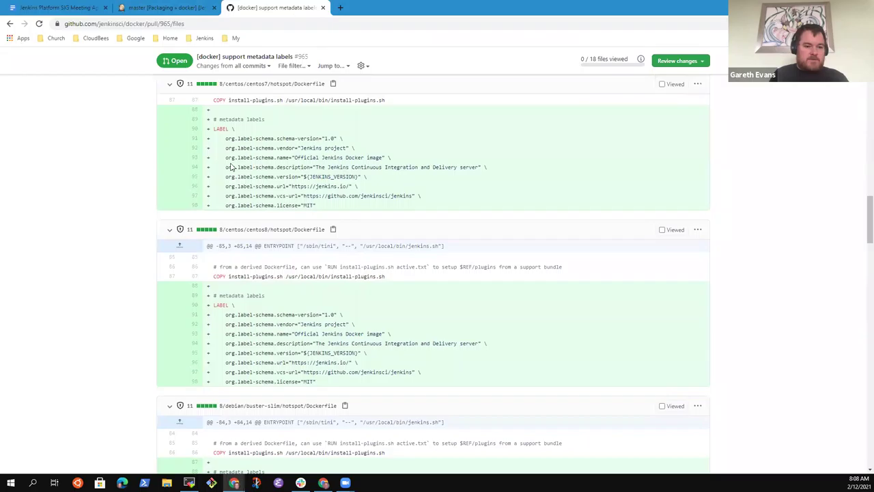
pyautogui.click(71, 8)
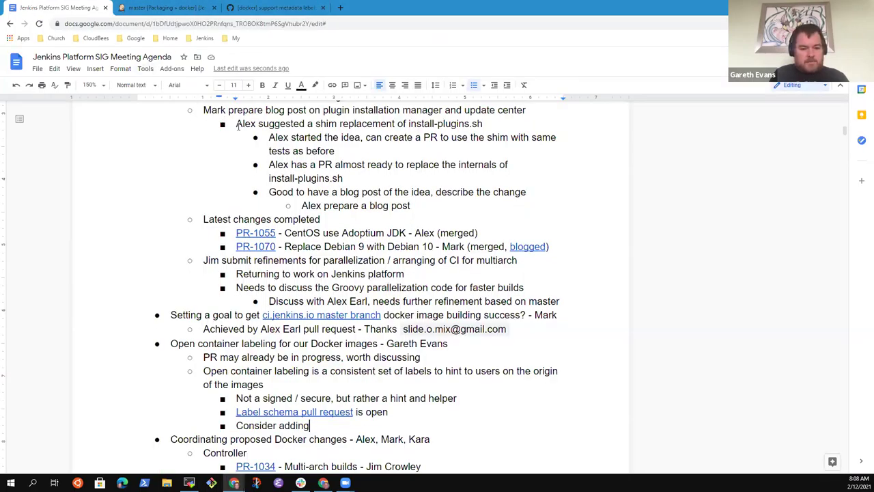
# Continue the "Consider adding" sub-bullet with "commit SHA1 passed as the build argument"
pyautogui.write('commit')
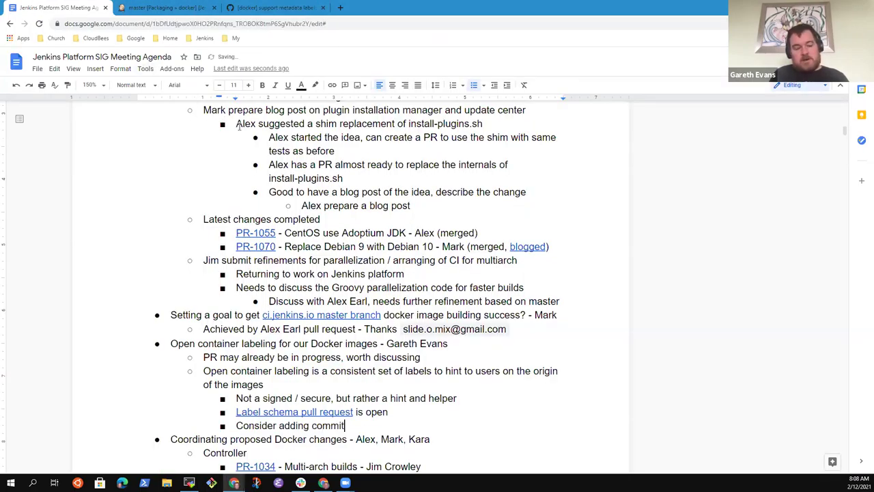
pyautogui.write(' SHA1')
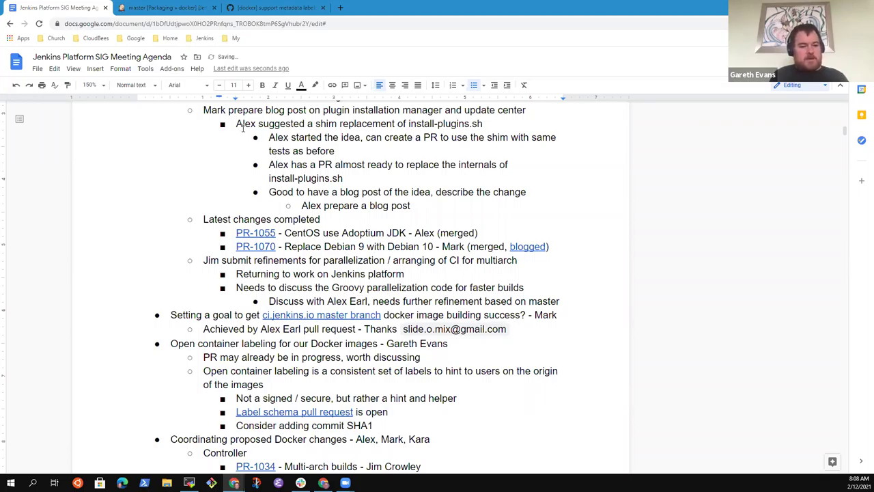
pyautogui.write(' to pa')
pyautogui.press('BackSpace')
pyautogui.press('BackSpace')
pyautogui.press('BackSpace')
pyautogui.press('BackSpace')
pyautogui.press('BackSpace')
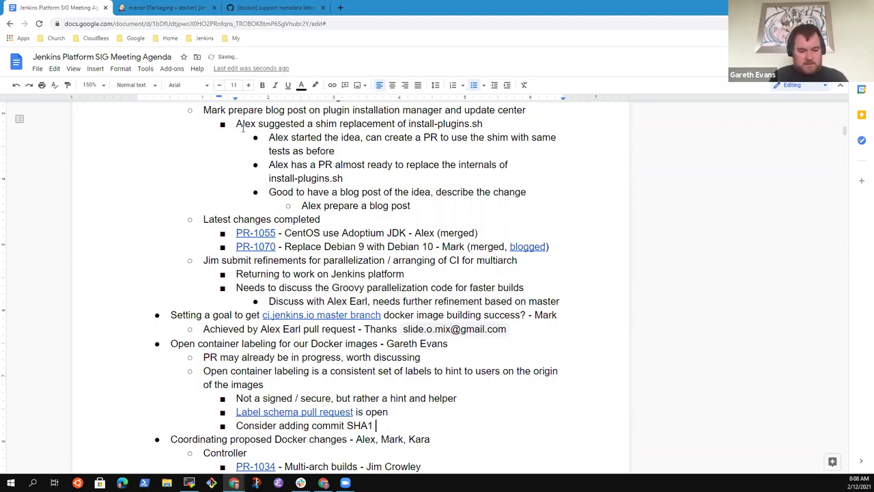
pyautogui.write('passed as the b')
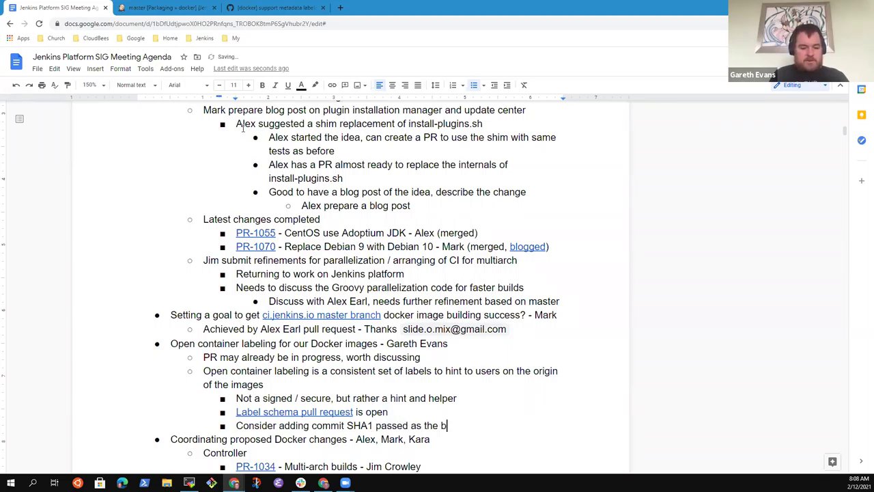
pyautogui.write('uild argument')
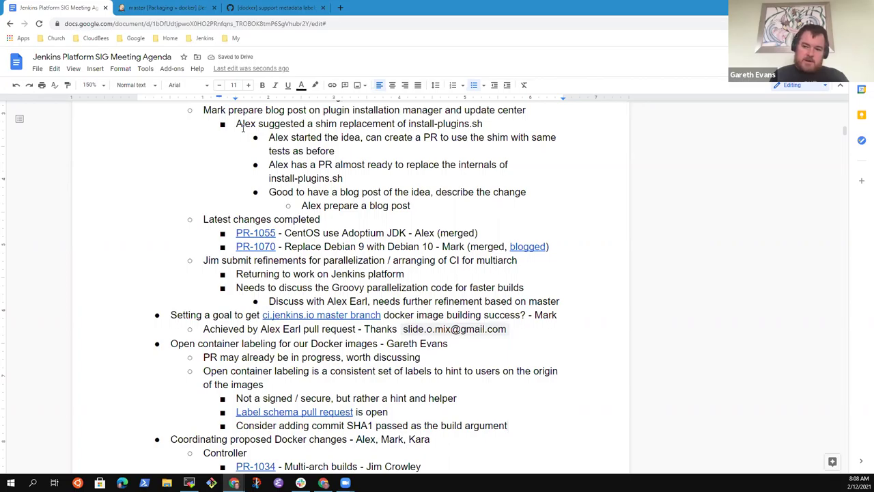
# Replace "the" with "a" before "build argument" in the commit SHA1 note
pyautogui.hotkey('ctrl', 'Left')
pyautogui.hotkey('ctrl', 'Left')
pyautogui.hotkey('ctrl', 'shift', 'Left')
pyautogui.write('a')
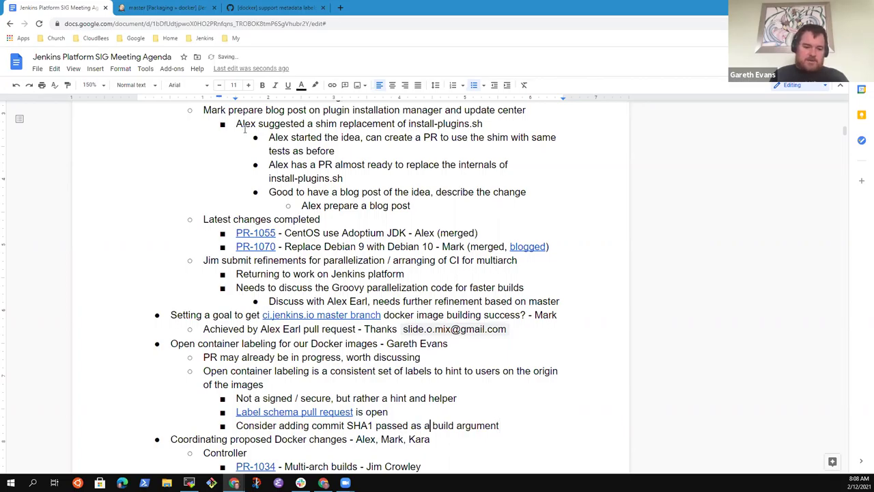
# Append "(will conflict with many things)" to the label schema pull request note
pyautogui.press('End')
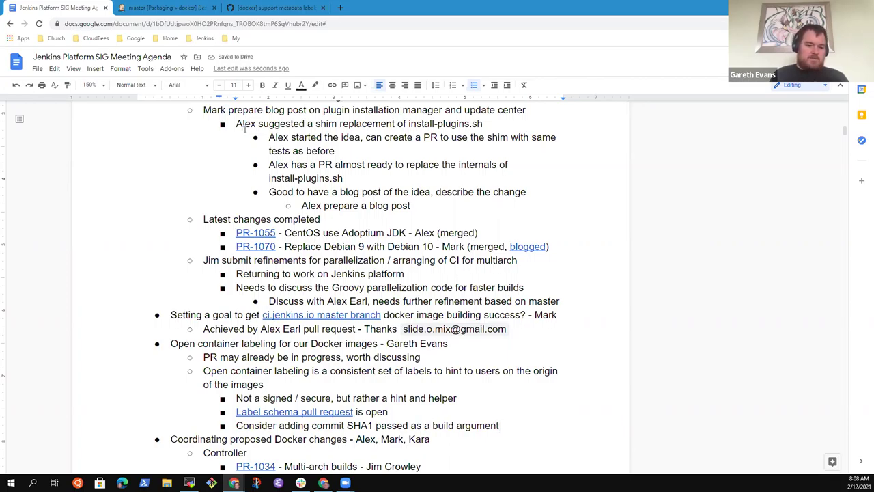
pyautogui.press('Up')
pyautogui.write('(wil')
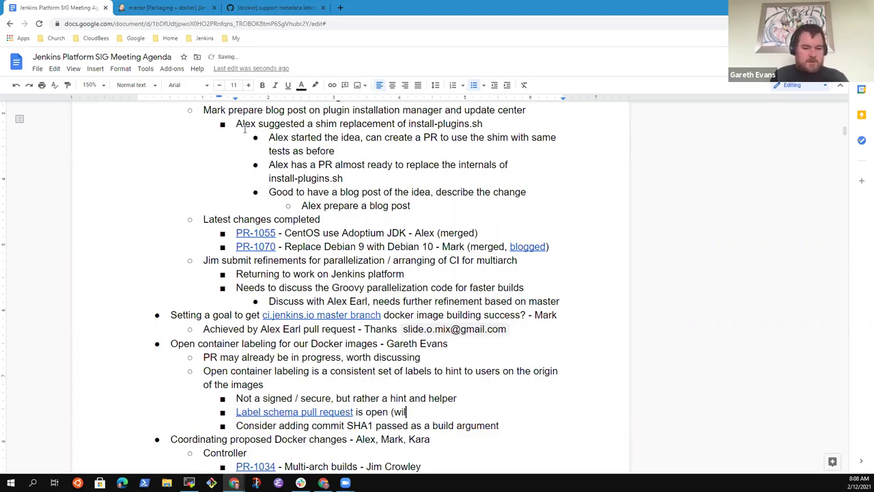
pyautogui.write('l conflict ')
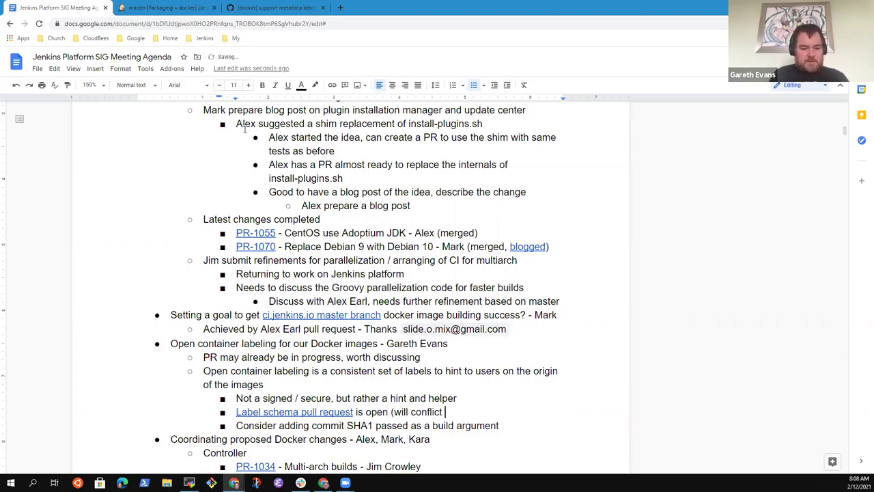
pyautogui.write('with many thin')
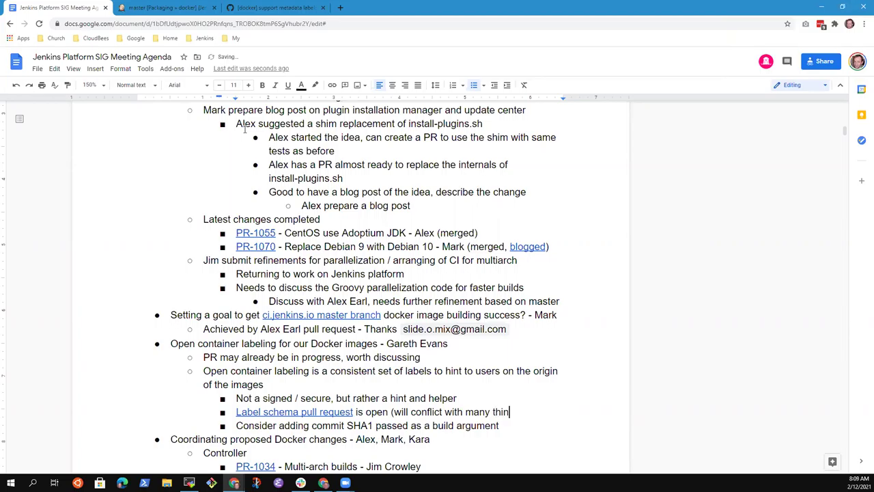
pyautogui.write('gs on changes')
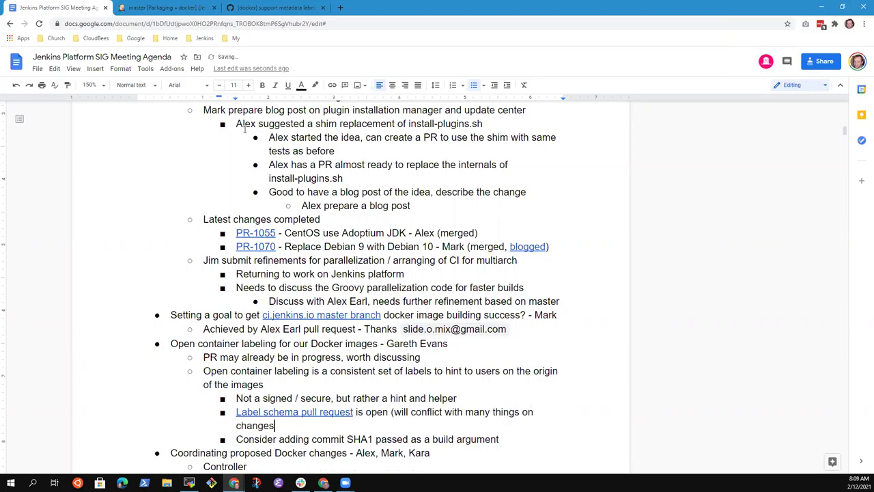
pyautogui.hotkey('ctrl', 'BackSpace')
pyautogui.hotkey('ctrl', 'BackSpace')
pyautogui.press('BackSpace')
pyautogui.write(')')
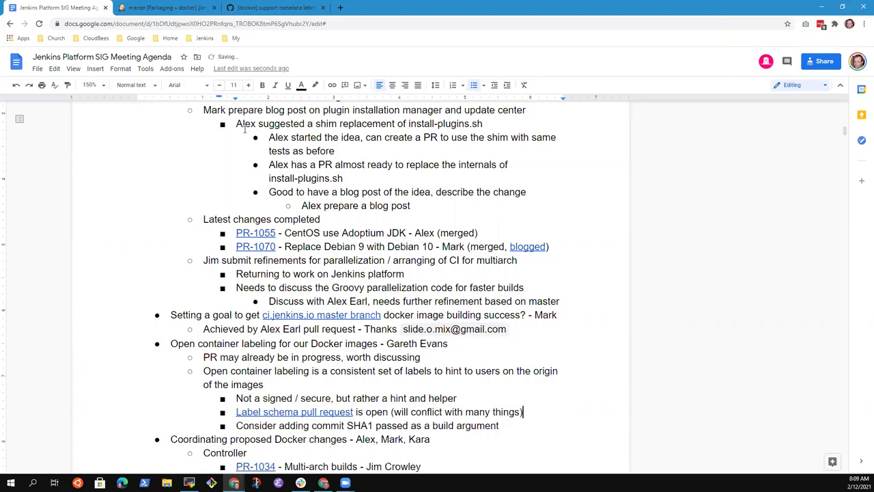
# Add the sub-bullet "Windows we fully control the build process, while Linux builds use Dockerhub" below the commit SHA1 note
pyautogui.press('Down')
pyautogui.press('Return')
pyautogui.write('Windows fu')
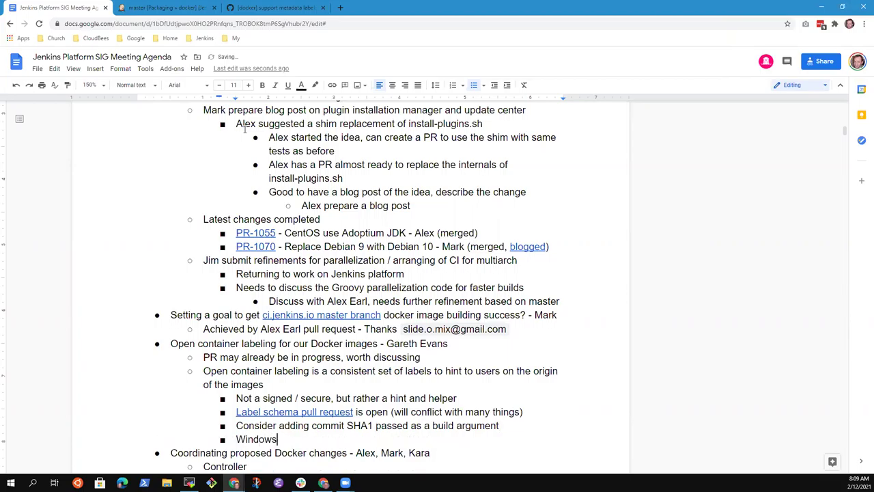
pyautogui.press('BackSpace')
pyautogui.press('BackSpace')
pyautogui.write('we fully controll th')
pyautogui.press('BackSpace')
pyautogui.press('BackSpace')
pyautogui.press('BackSpace')
pyautogui.press('BackSpace')
pyautogui.press('BackSpace')
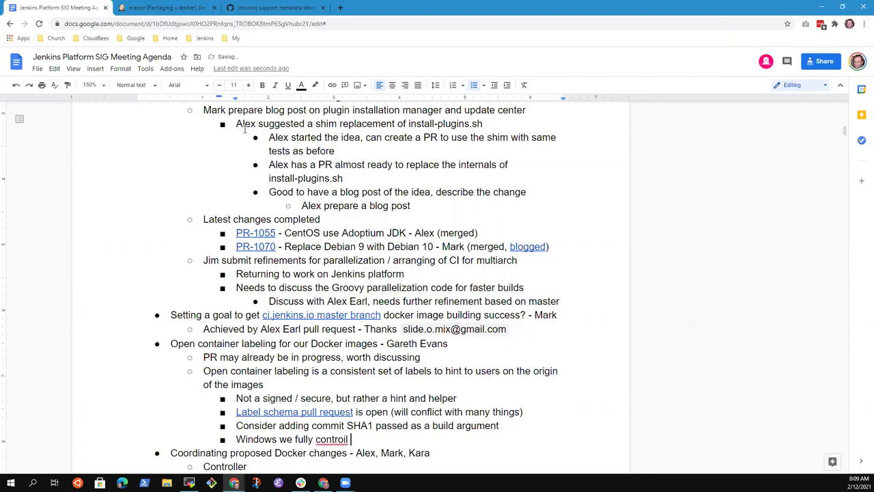
pyautogui.write('l the build process, while ')
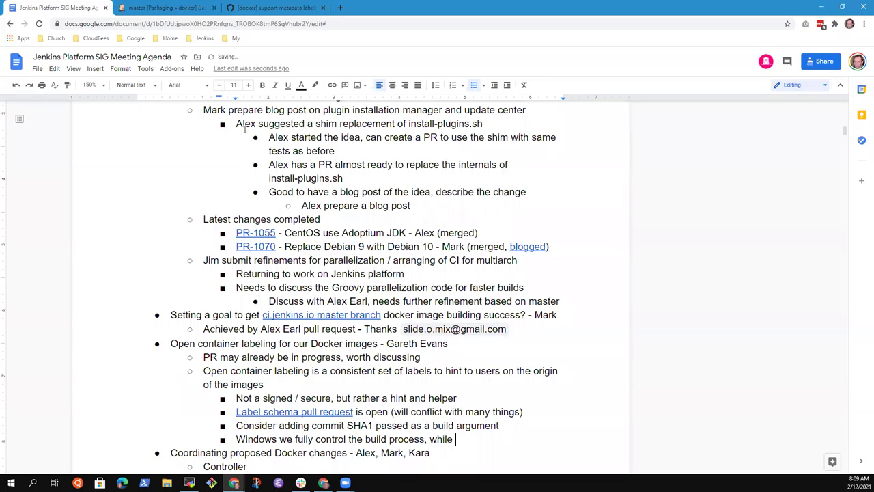
pyautogui.write('Linux builds use Docker')
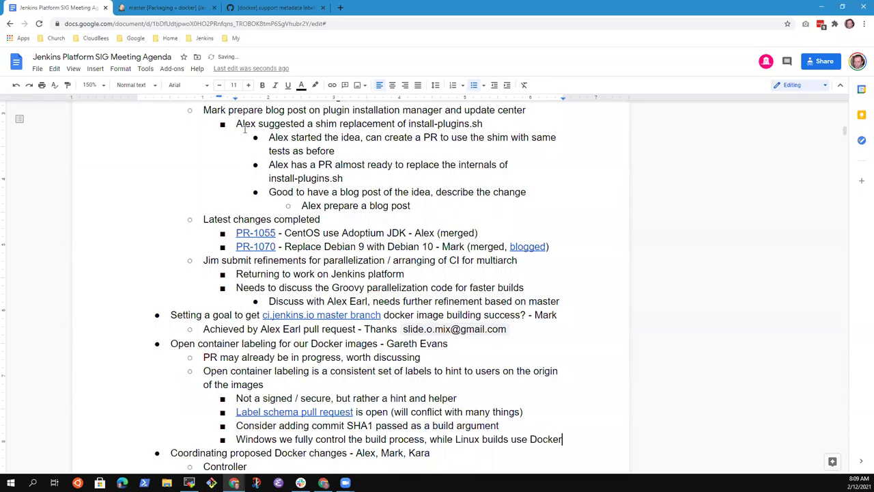
pyautogui.write('hub')
# Delete the word "while" from the note about the Windows and Linux build processes
pyautogui.press('Up')
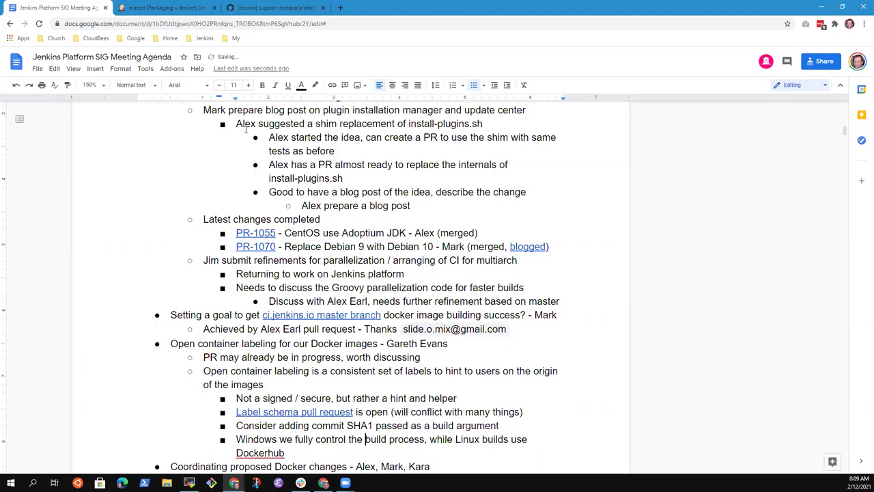
pyautogui.hotkey('ctrl', 'Right')
pyautogui.hotkey('ctrl', 'Right')
pyautogui.hotkey('ctrl', 'Delete')
pyautogui.press('End')
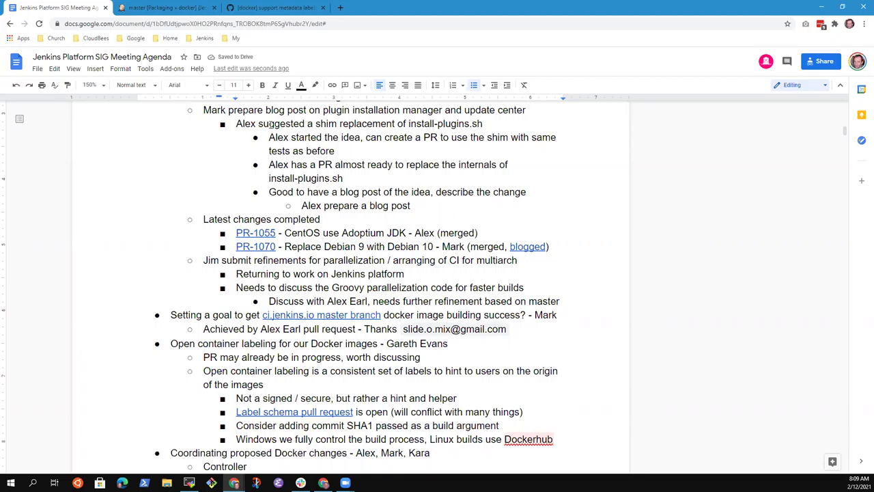
# Add the bullet "Already discussing switch from Dockerhub build" below the Windows and Linux build note, one outline level higher
pyautogui.scroll(-2, 401, 410)
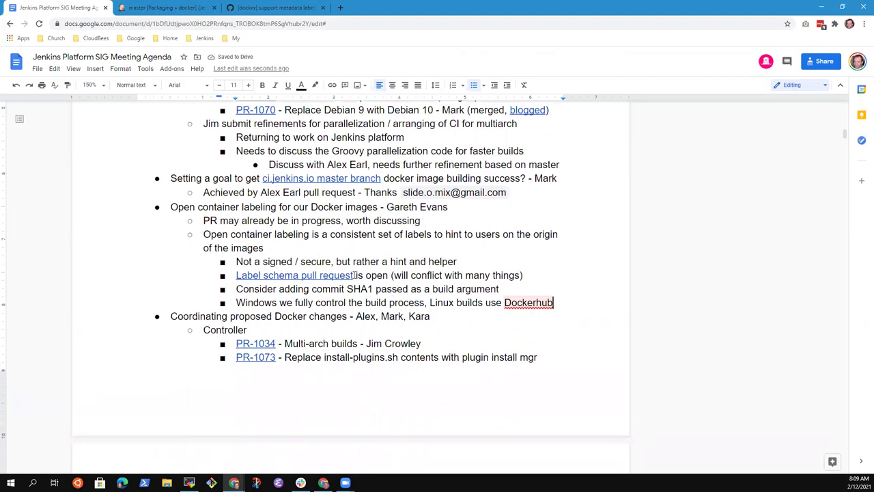
pyautogui.click(389, 275)
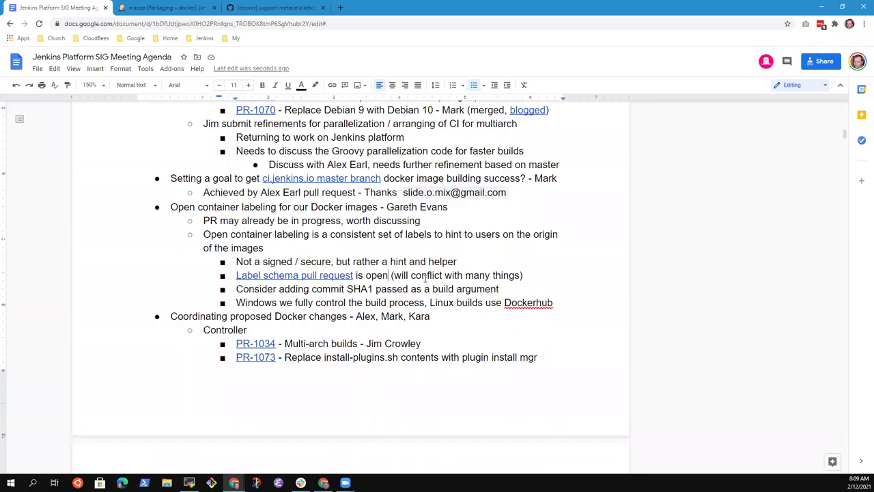
pyautogui.press('Down')
pyautogui.press('End')
pyautogui.press('Return')
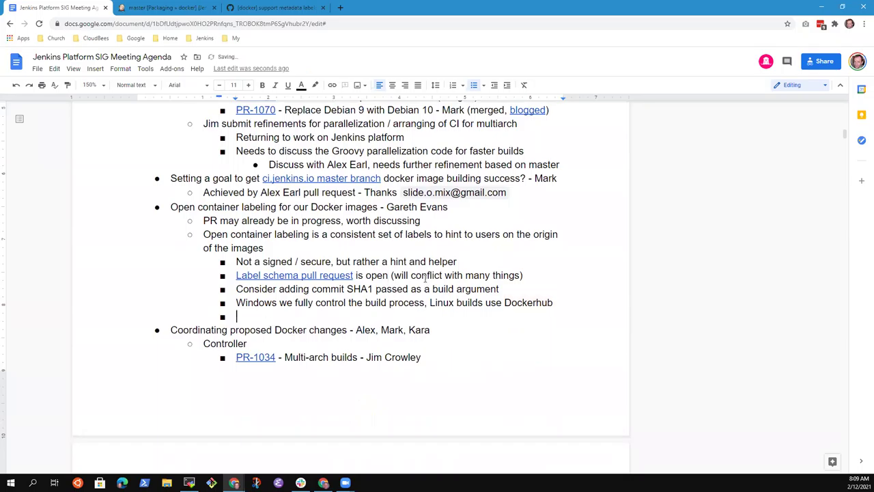
pyautogui.hotkey('shift', 'Tab')
pyautogui.write('Already di')
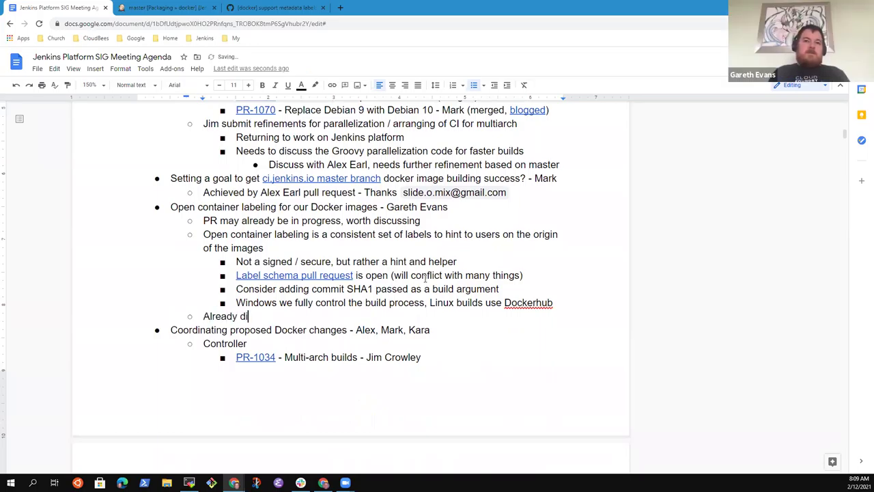
pyautogui.write('scussing switch')
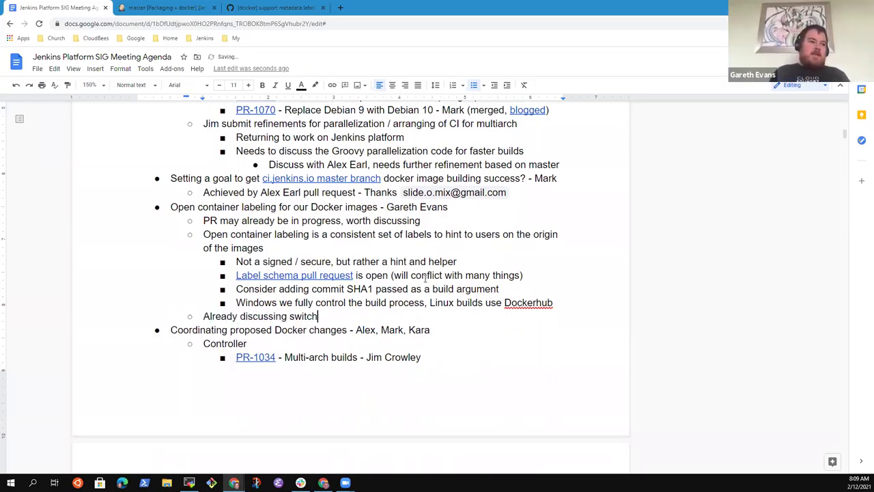
pyautogui.write(' from Dockerhuub b')
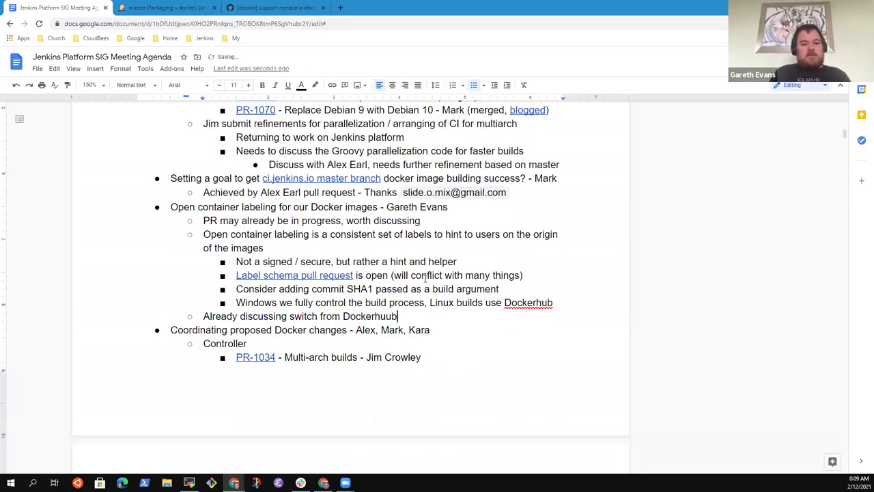
pyautogui.press('BackSpace')
pyautogui.press('BackSpace')
pyautogui.press('BackSpace')
pyautogui.press('BackSpace')
pyautogui.write('b b')
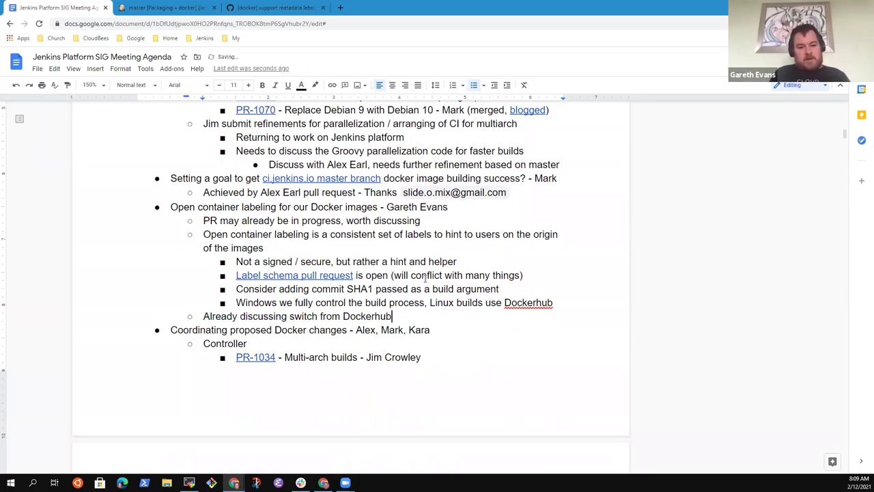
pyautogui.write('uild')
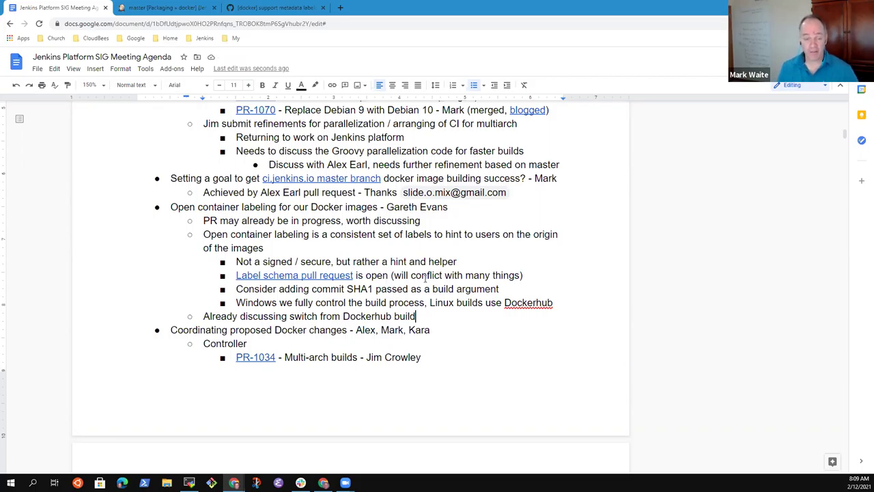
# Append "to building on our hardware" to the bullet about switching from the Dockerhub build
pyautogui.press('Up')
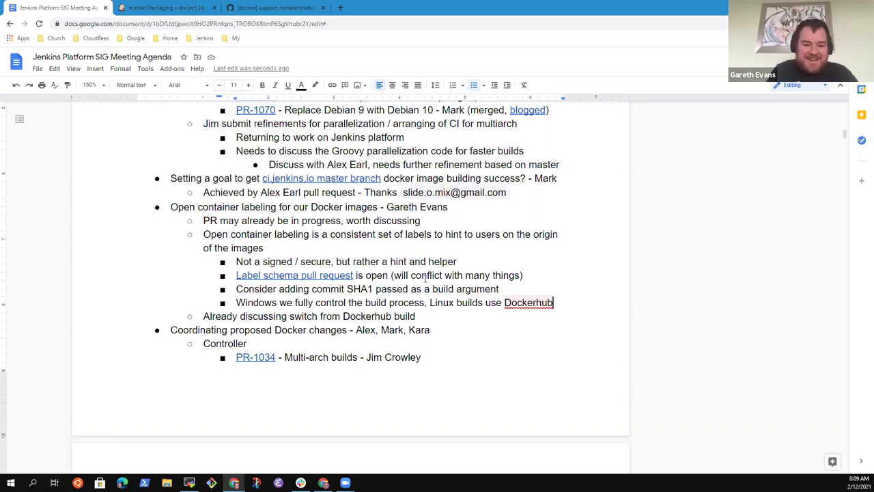
pyautogui.press('Down')
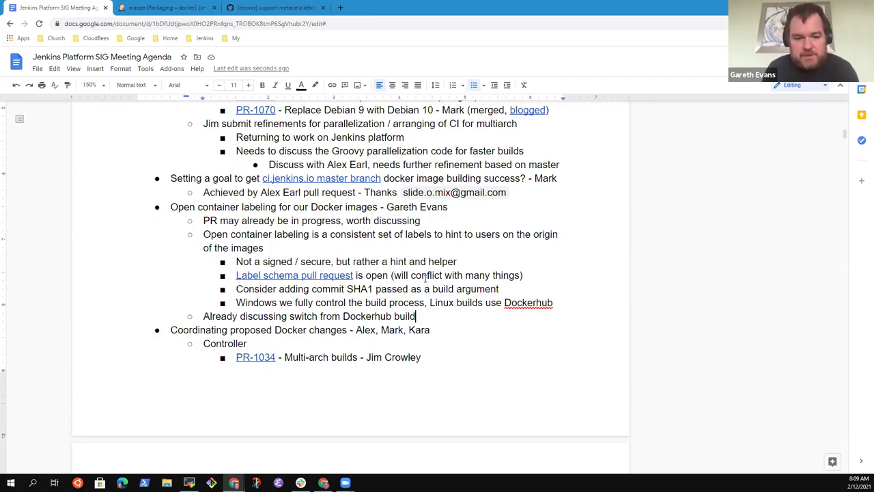
pyautogui.write('t')
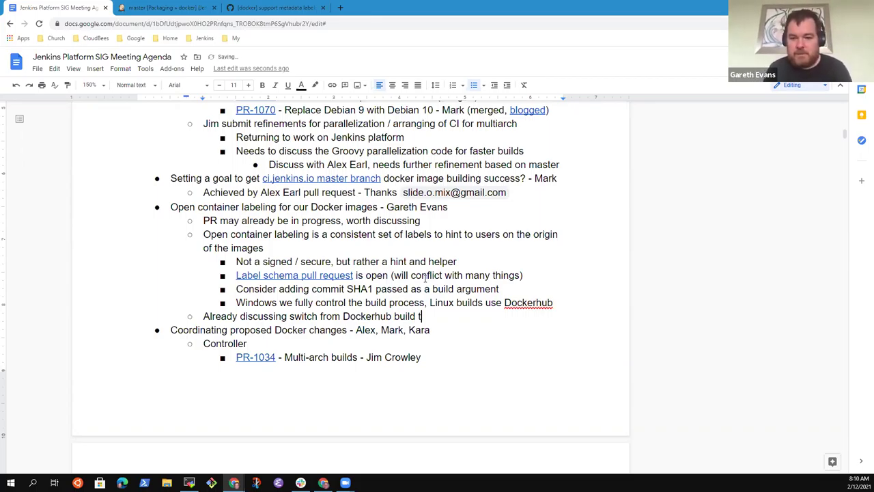
pyautogui.write('o building on')
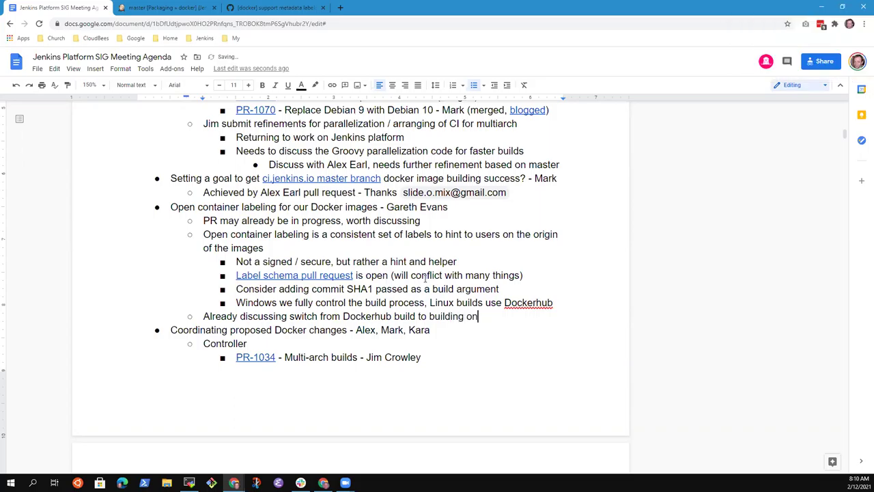
pyautogui.write(' our hardware')
# Add the sub-bullet "Helps with s390x, ppc64le, and arm64" under the note about building on our hardware
pyautogui.press('Return')
pyautogui.press('Tab')
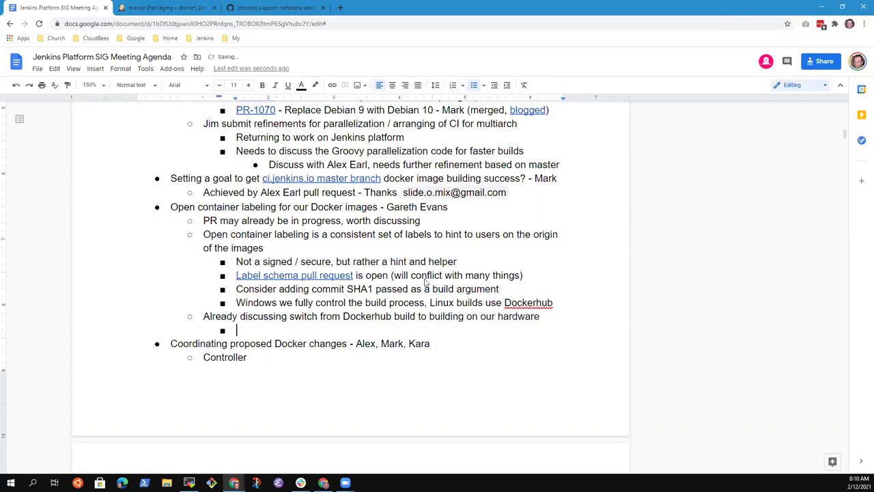
pyautogui.write('s390x, ox')
pyautogui.press('BackSpace')
pyautogui.press('BackSpace')
pyautogui.press('BackSpace')
pyautogui.press('BackSpace')
pyautogui.press('BackSpace')
pyautogui.press('BackSpace')
pyautogui.press('BackSpace')
pyautogui.press('BackSpace')
pyautogui.press('BackSpace')
pyautogui.write('Helps with s390x, ')
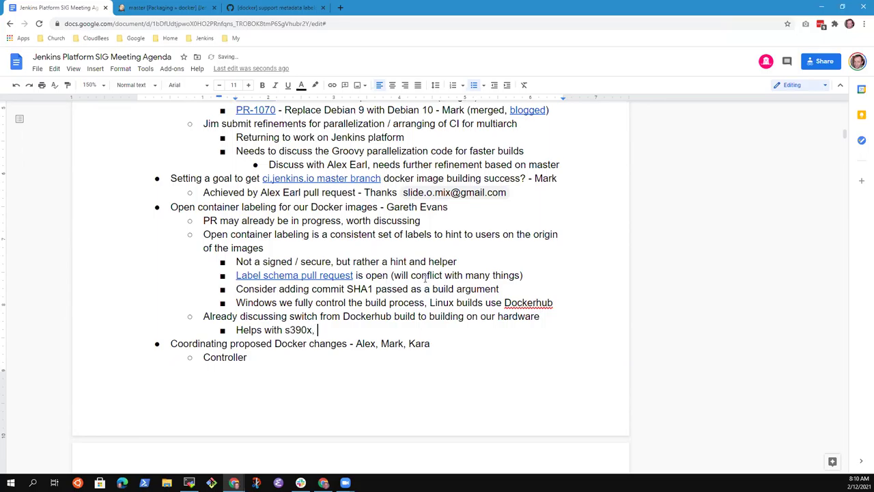
pyautogui.write('ppc64le, a')
pyautogui.press('BackSpace')
pyautogui.press('BackSpace')
pyautogui.write('and arm64')
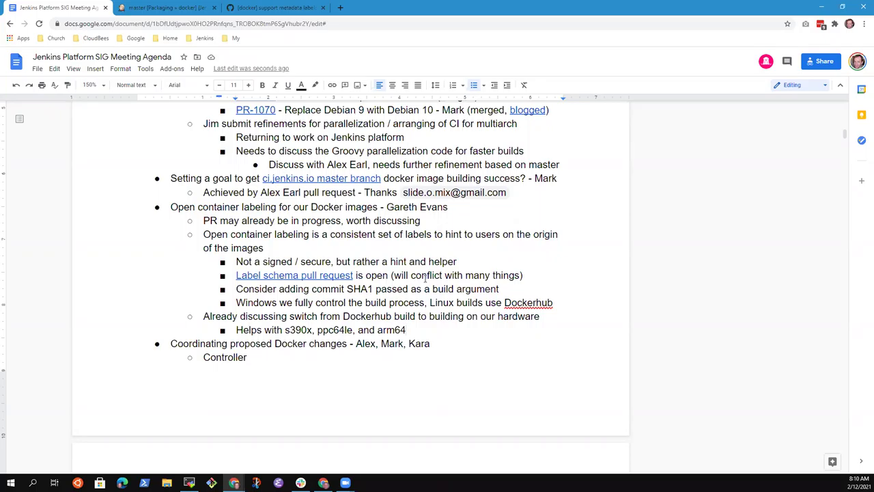
# Add the sub-bullet "submitted a pull request for agents" below the s390x note, starting with the contributor's first name
pyautogui.press('Return')
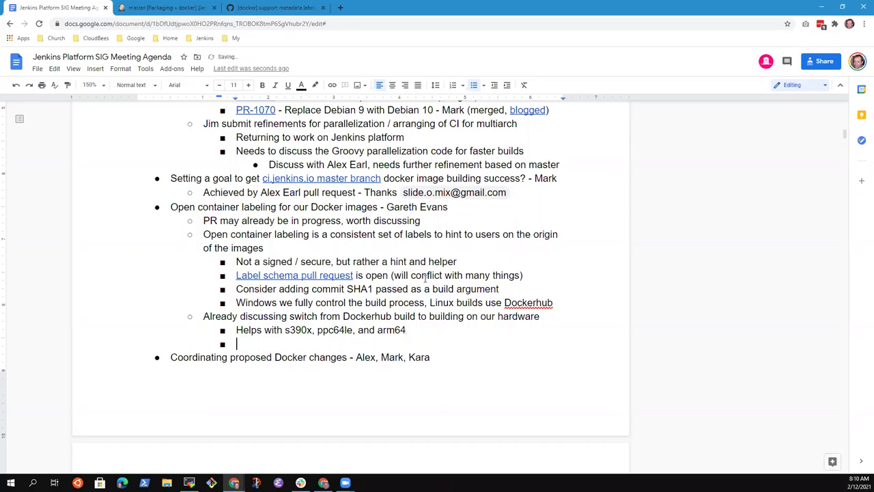
pyautogui.write('Submitted a pu')
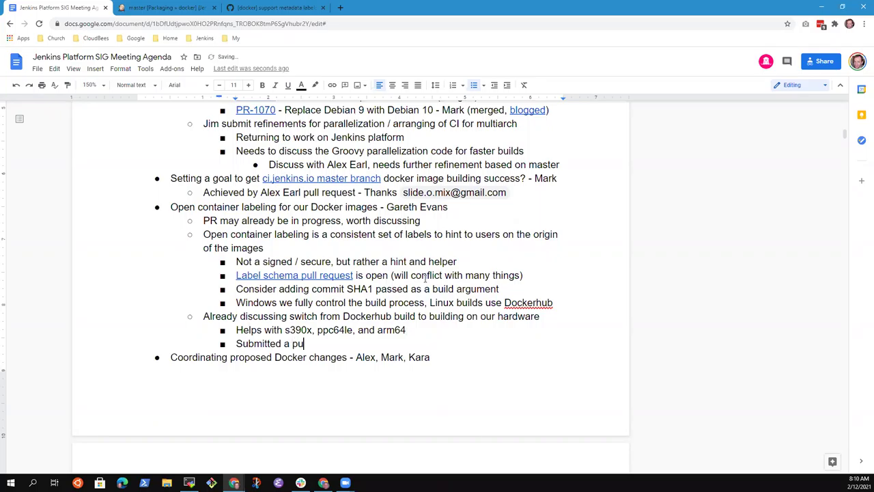
pyautogui.write('ll request for agents')
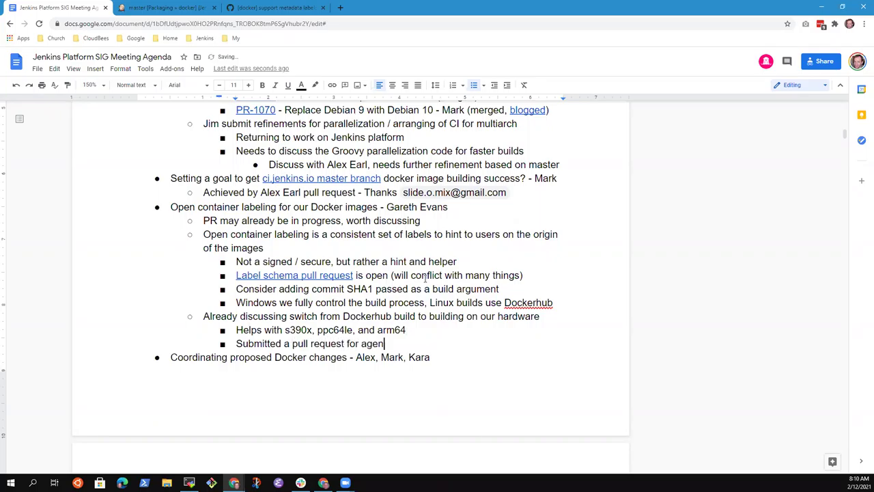
pyautogui.press('Home')
pyautogui.write('Alex s')
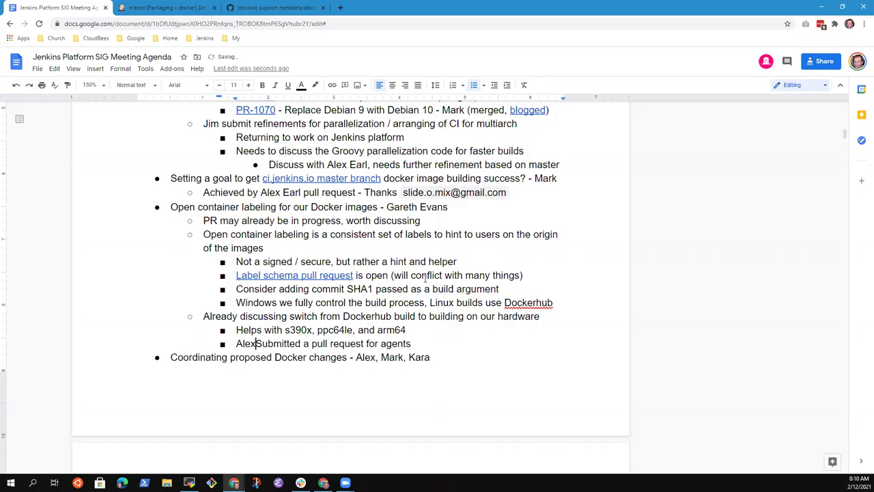
pyautogui.press('Delete')
# Append ", not for controller" to the note about the agents pull request
pyautogui.press('End')
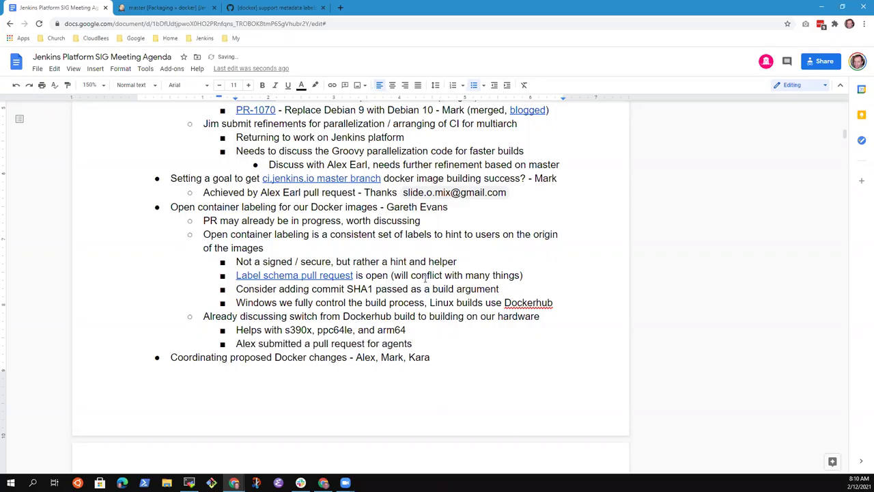
pyautogui.write(', not for controllers')
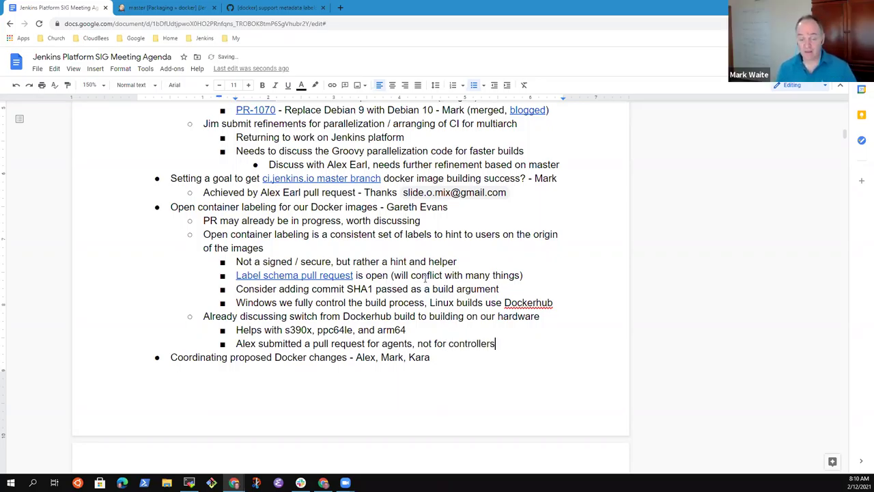
pyautogui.press('BackSpace')
pyautogui.press('pageup')
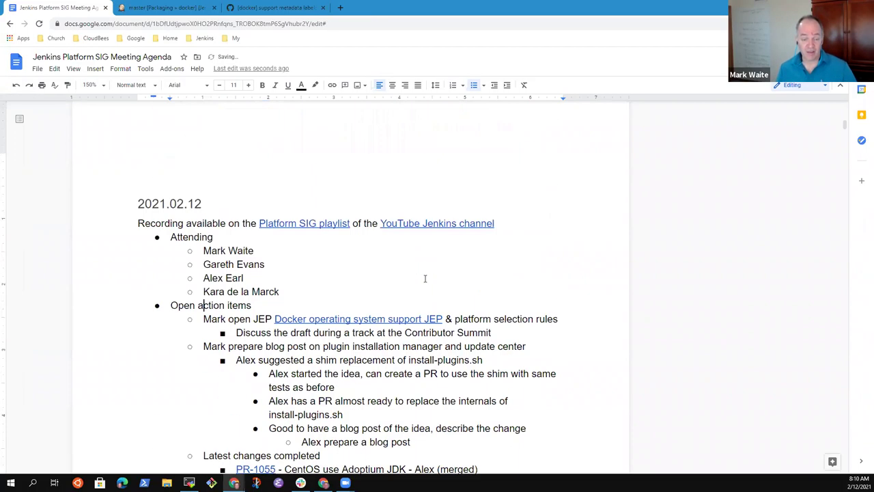
pyautogui.scroll(-6, 425, 278)
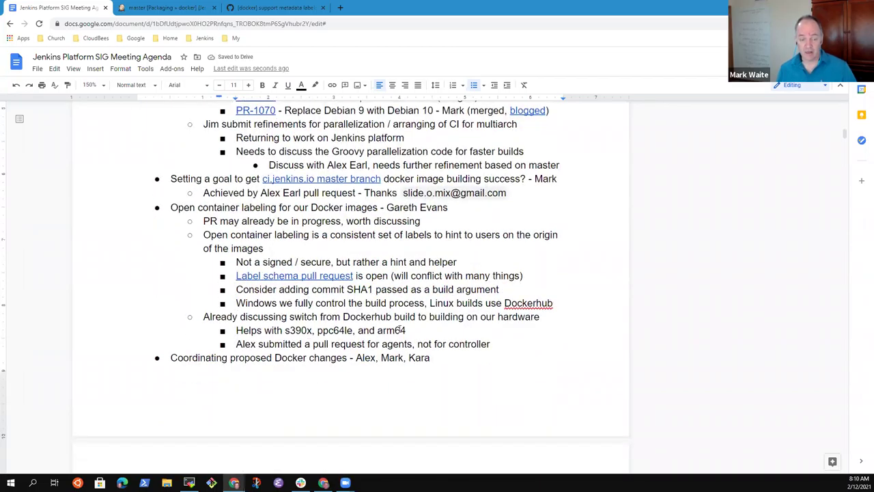
# Highlight the sub-bullet about s390x, ppc64le, and arm64 for discussion
pyautogui.click(405, 331)
pyautogui.hotkey('shift', 'End')
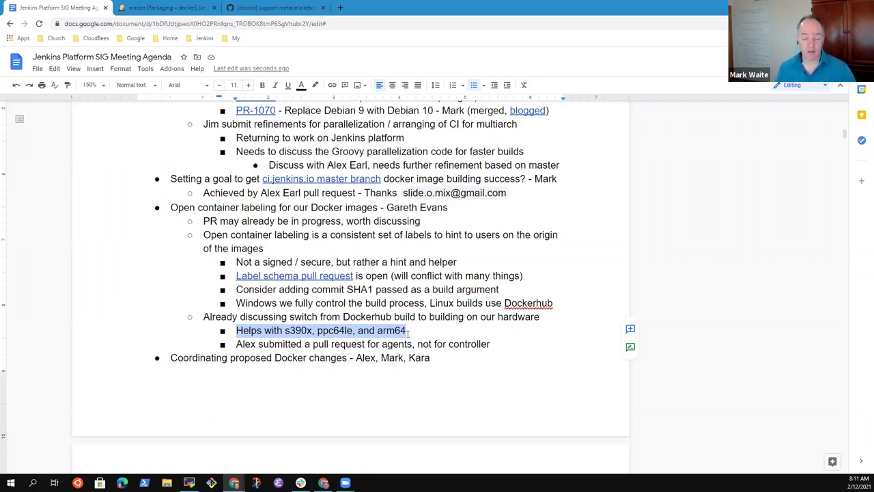
pyautogui.click(408, 333)
pyautogui.press('Home')
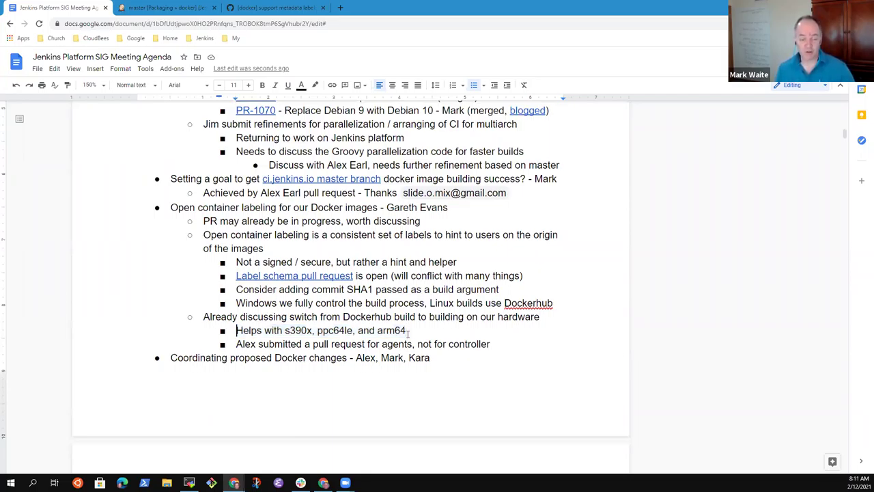
pyautogui.hotkey('shift', 'End')
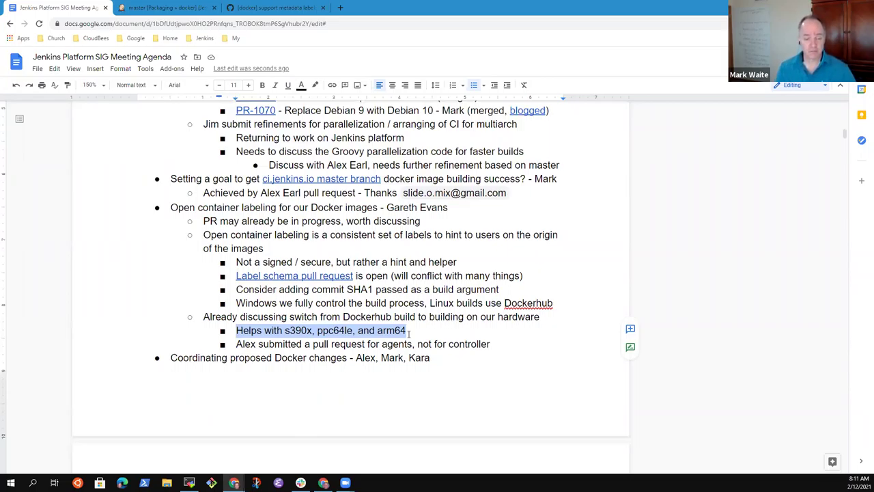
pyautogui.click(409, 333)
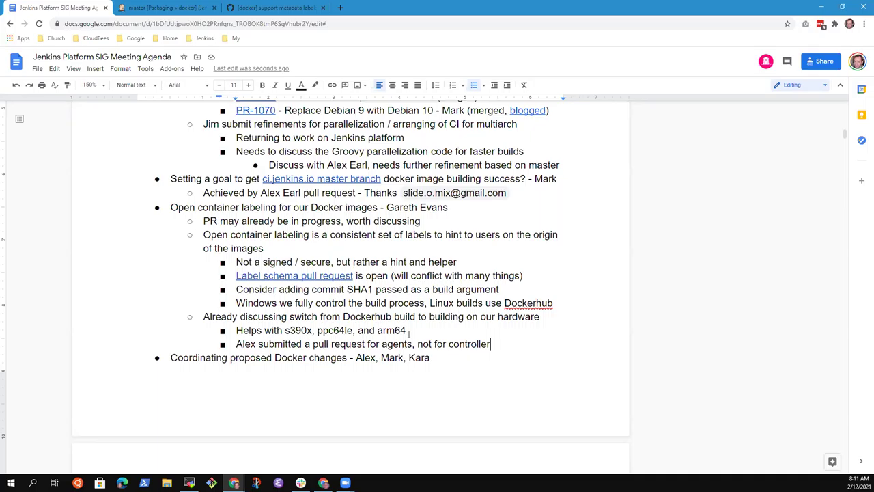
# Go back up through the notes and highlight the open container labeling agenda item
pyautogui.press('Down')
pyautogui.press('Up')
pyautogui.press('Up')
pyautogui.press('Up')
pyautogui.press('Up')
pyautogui.press('Up')
pyautogui.press('Up')
pyautogui.press('Up')
pyautogui.press('Up')
pyautogui.press('Up')
pyautogui.press('Up')
pyautogui.press('Up')
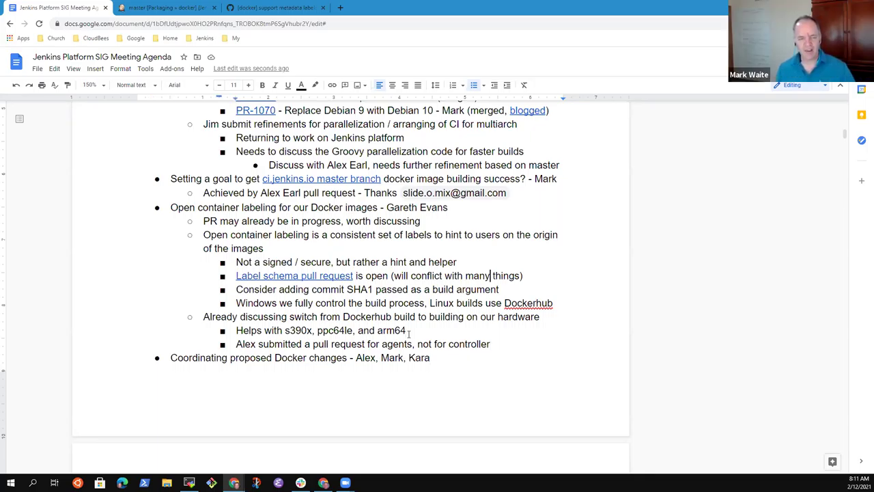
pyautogui.hotkey('shift', 'Home')
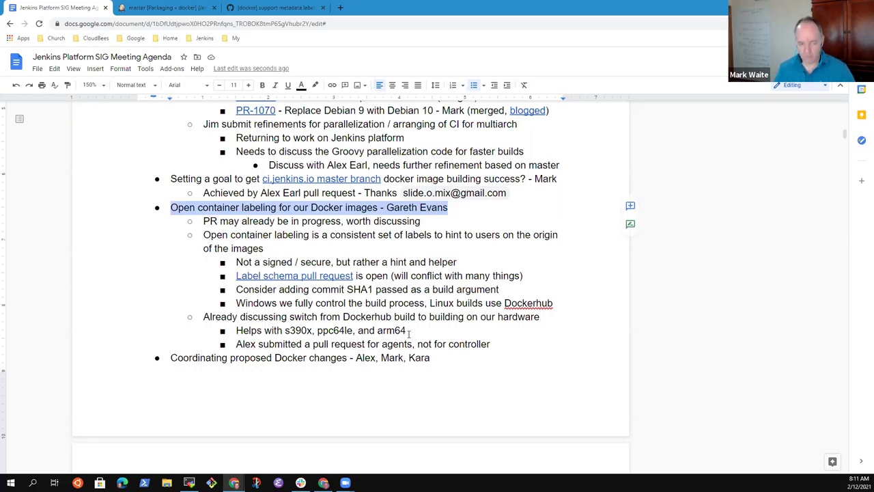
# Highlight the agenda item on coordinating proposed Docker changes
pyautogui.scroll(-3, 350, 305)
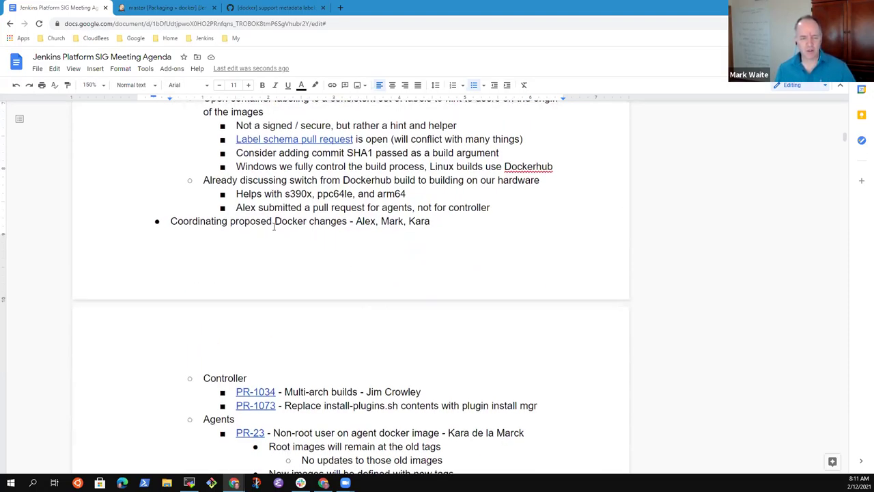
pyautogui.click(274, 222)
pyautogui.press('Home')
pyautogui.hotkey('shift', 'End')
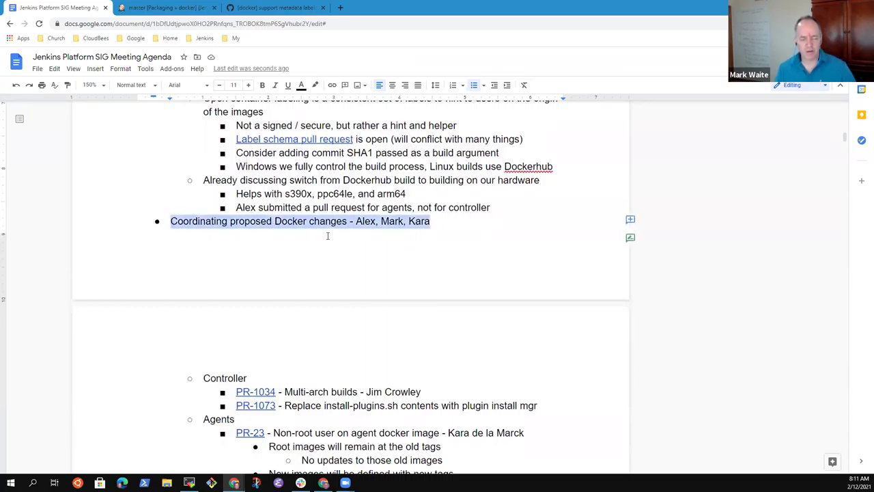
# Review the Controller entries PR-1073 and PR-1034 and the Agents entries below them, starting with PR-23
pyautogui.press('Down')
pyautogui.press('Down')
pyautogui.press('Down')
pyautogui.press('Down')
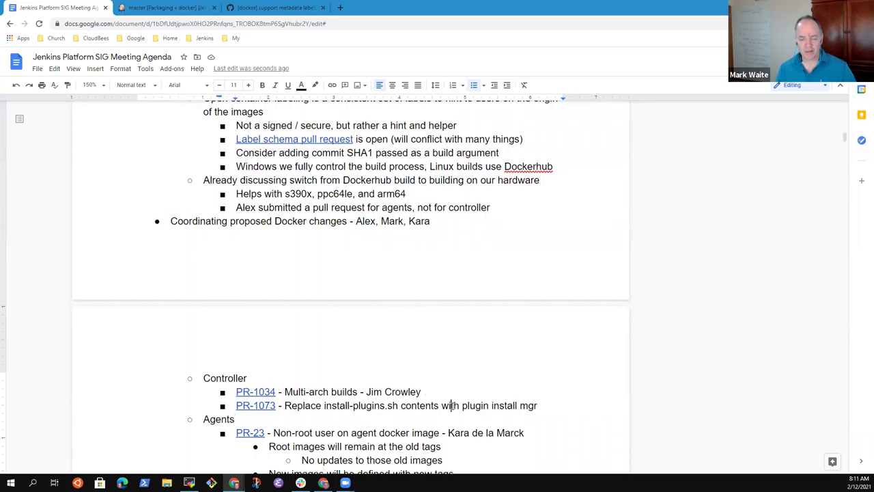
pyautogui.press('Up')
pyautogui.press('Home')
pyautogui.hotkey('shift', 'End')
pyautogui.press('Up')
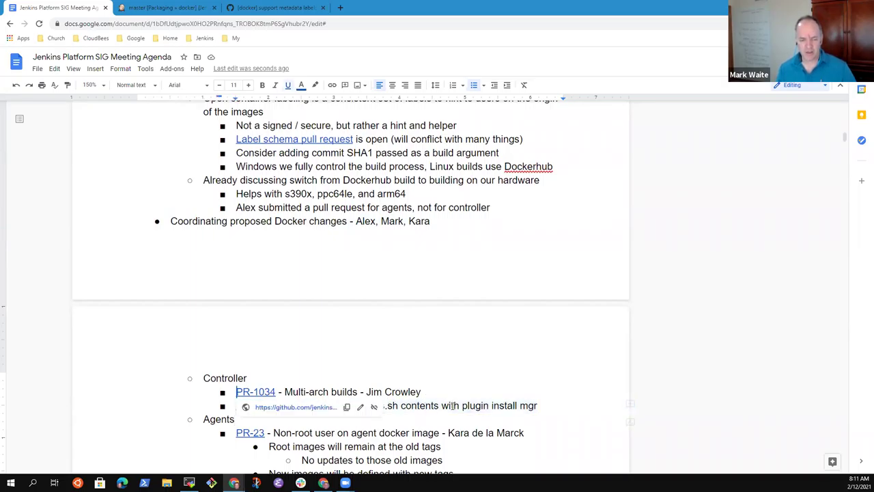
pyautogui.press('Home')
pyautogui.hotkey('shift', 'End')
pyautogui.scroll(-4, 424, 384)
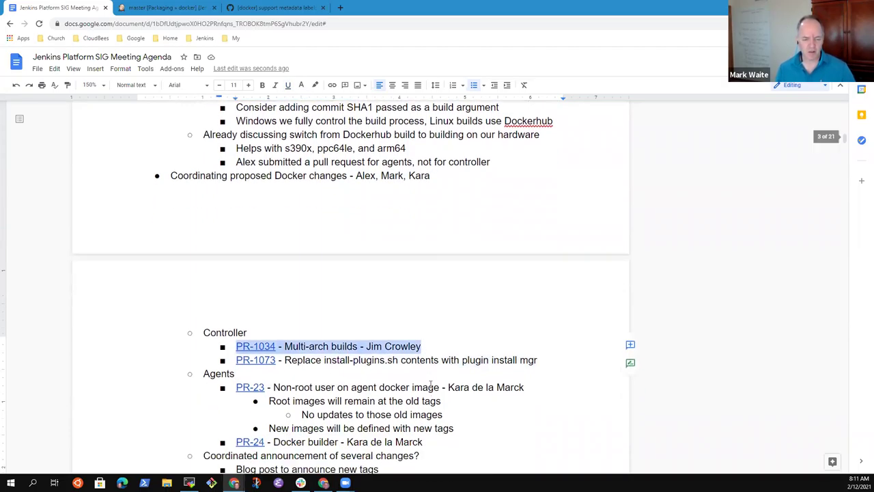
pyautogui.click(293, 205)
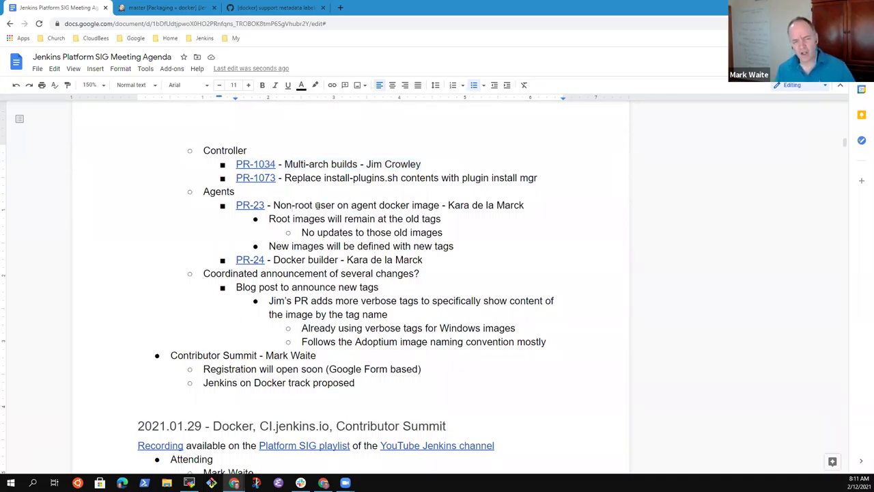
# Highlight the Agents entries from PR-23 through PR-24, and narrow the highlight to the PR-23 line about the non-root user
pyautogui.press('Home')
pyautogui.hotkey('shift', 'End')
pyautogui.hotkey('shift', 'Down')
pyautogui.hotkey('shift', 'Down')
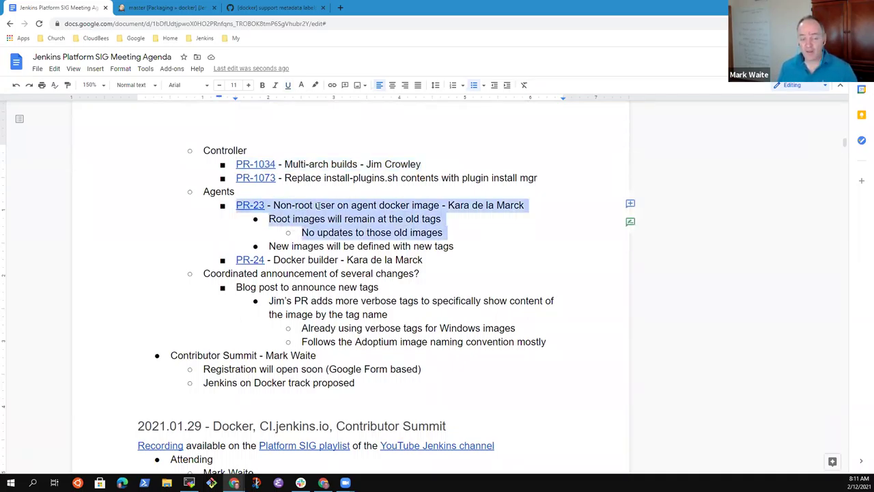
pyautogui.hotkey('shift', 'Down')
pyautogui.hotkey('shift', 'Down')
pyautogui.hotkey('shift', 'Down')
pyautogui.hotkey('shift', 'Up')
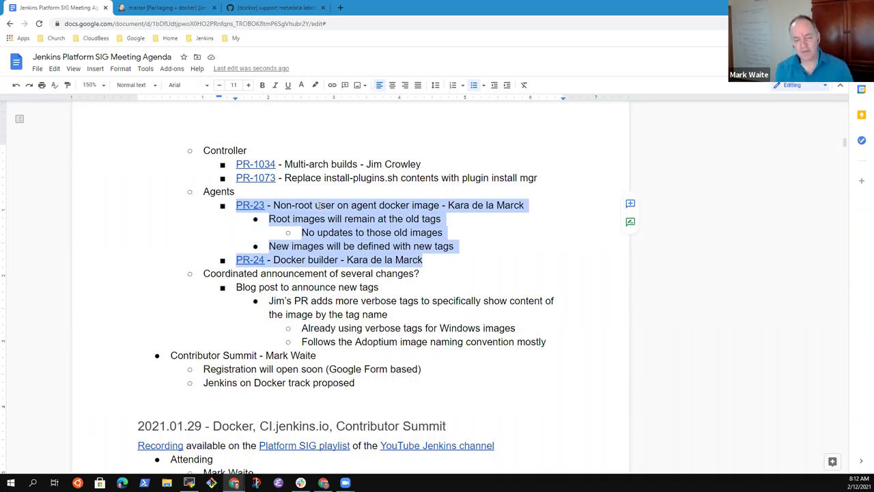
pyautogui.press('Left')
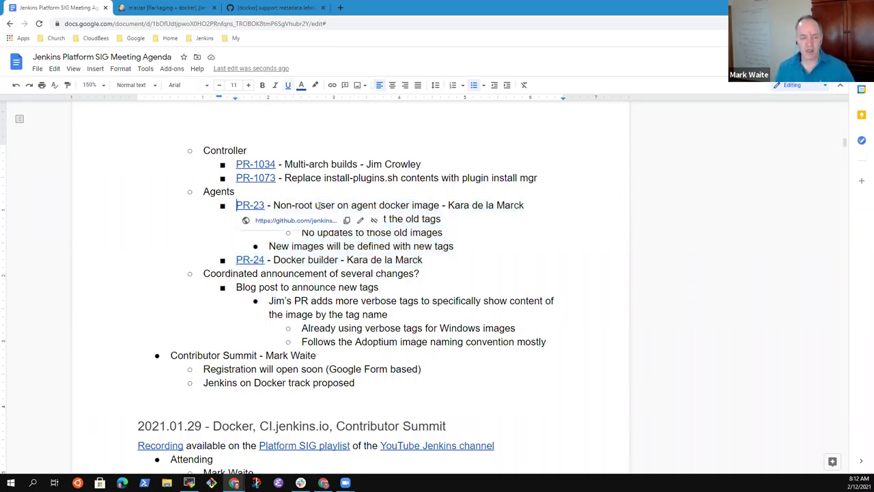
pyautogui.hotkey('shift', 'End')
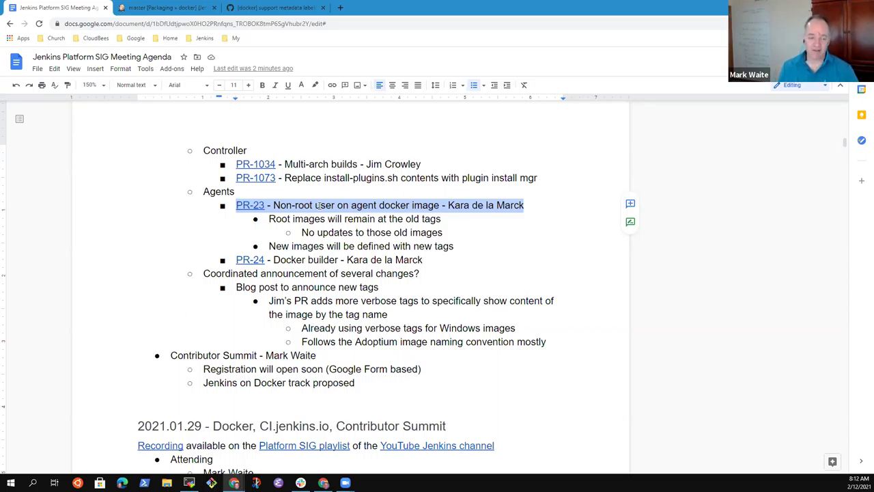
# Highlight the item "Coordinated announcement of several changes?" together with all its sub-bullets
pyautogui.press('Down')
pyautogui.press('Down')
pyautogui.press('Down')
pyautogui.press('Down')
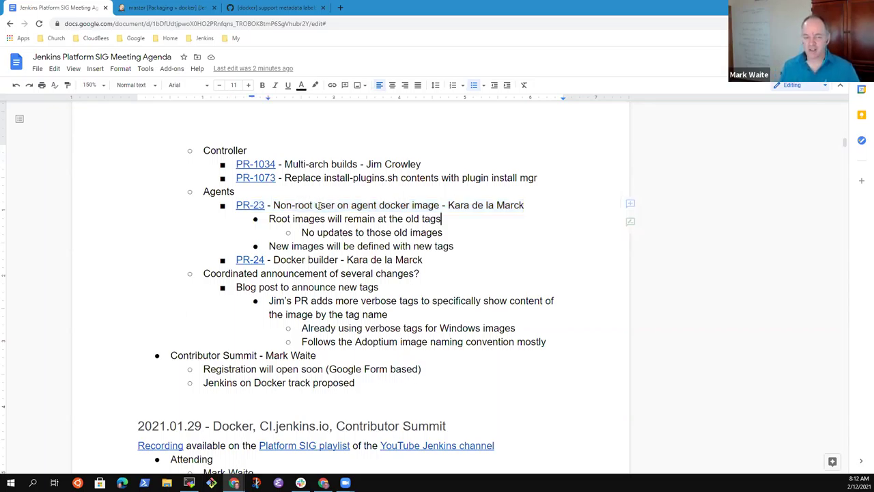
pyautogui.press('Down')
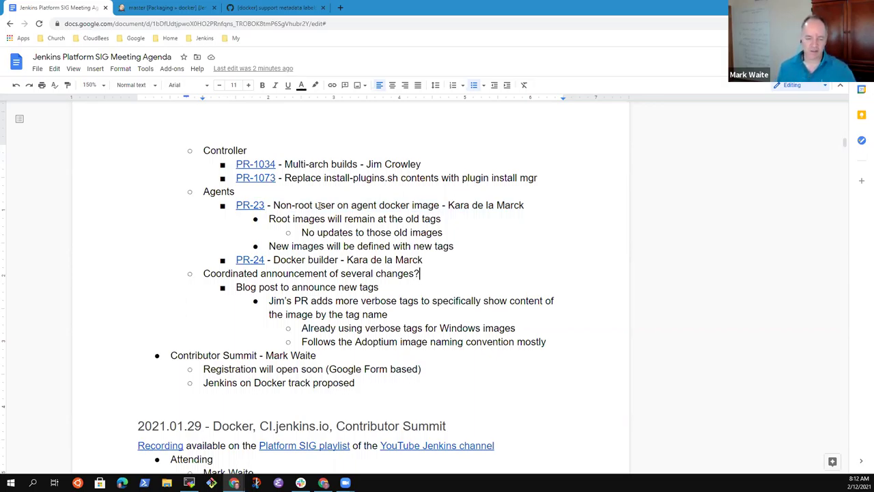
pyautogui.press('Home')
pyautogui.press('Down')
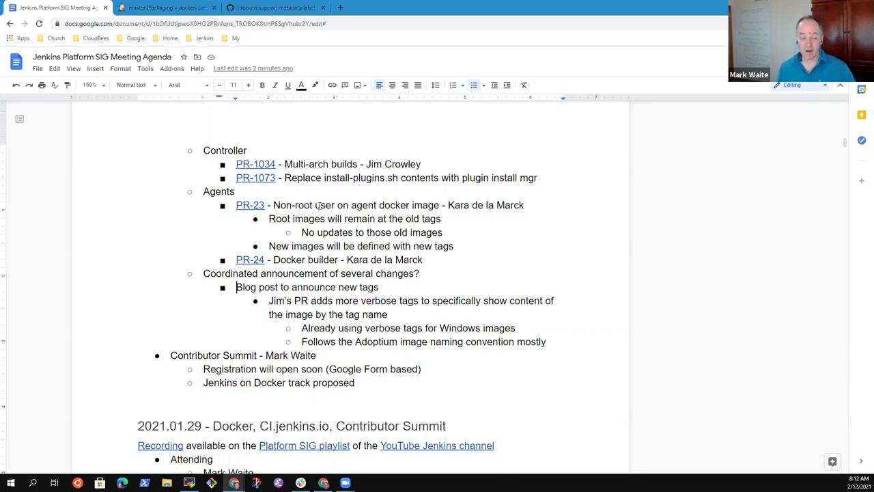
pyautogui.press('Down')
pyautogui.press('Up')
pyautogui.press('Up')
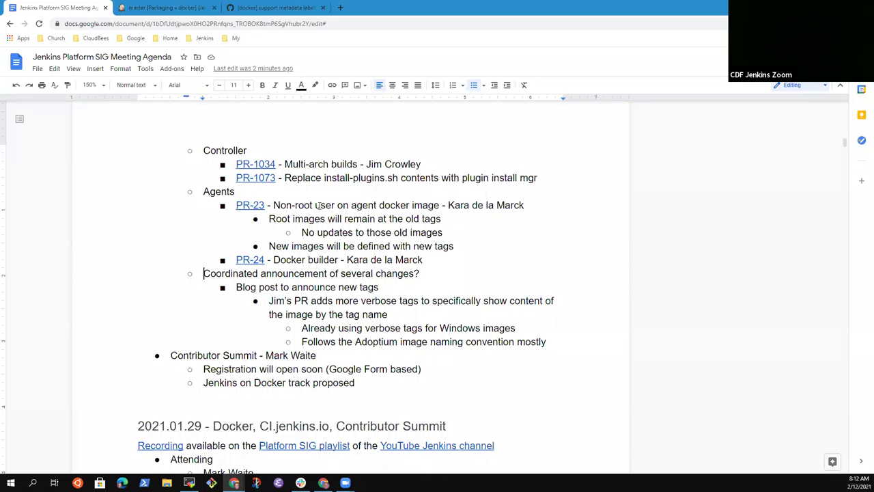
pyautogui.hotkey('shift', 'Down')
pyautogui.hotkey('shift', 'Down')
pyautogui.hotkey('shift', 'Down')
pyautogui.hotkey('shift', 'Down')
pyautogui.hotkey('shift', 'Down')
pyautogui.hotkey('shift', 'Down')
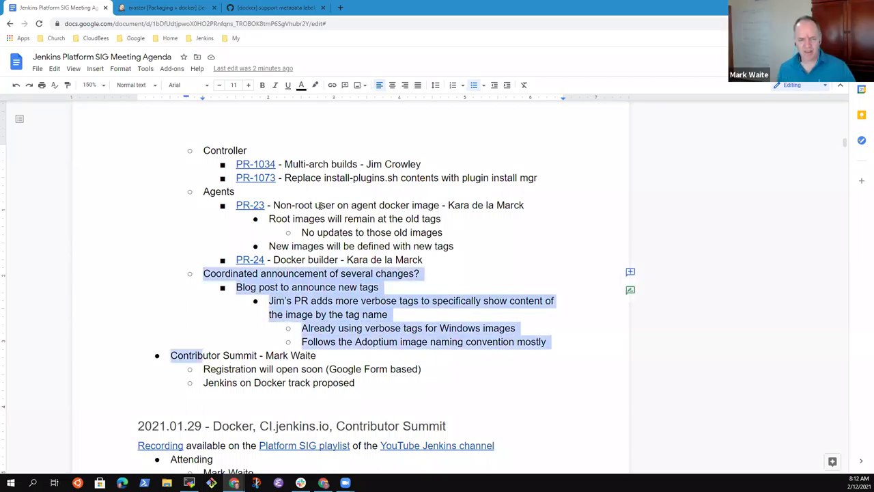
pyautogui.hotkey('shift', 'Home')
pyautogui.hotkey('shift', 'Left')
# Highlight the bullet "Blog post to announce new tags" and the line beneath it about adding more verbose tags
pyautogui.press('Up')
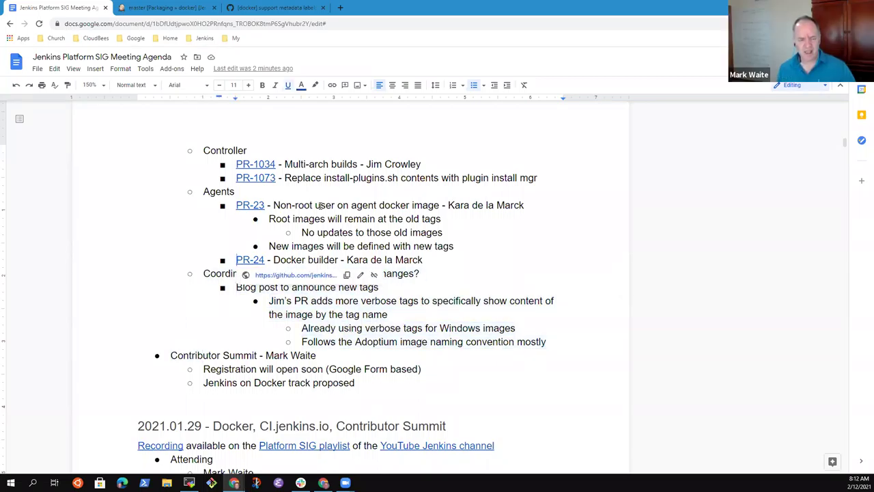
pyautogui.press('Down')
pyautogui.press('Down')
pyautogui.hotkey('shift', 'End')
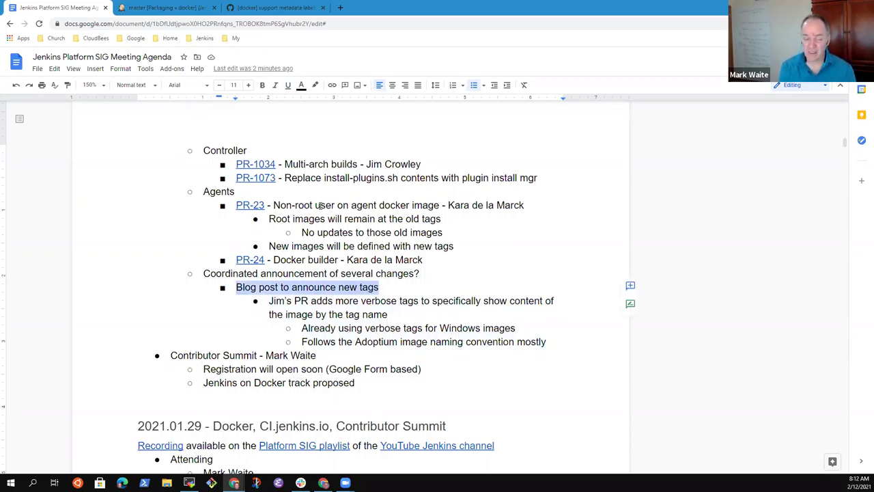
pyautogui.press('Down')
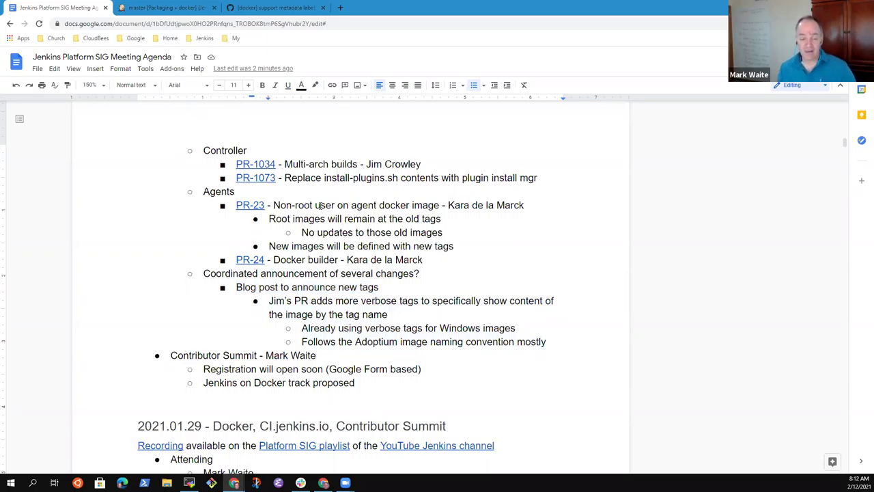
pyautogui.press('Home')
pyautogui.hotkey('shift', 'End')
pyautogui.press('Down')
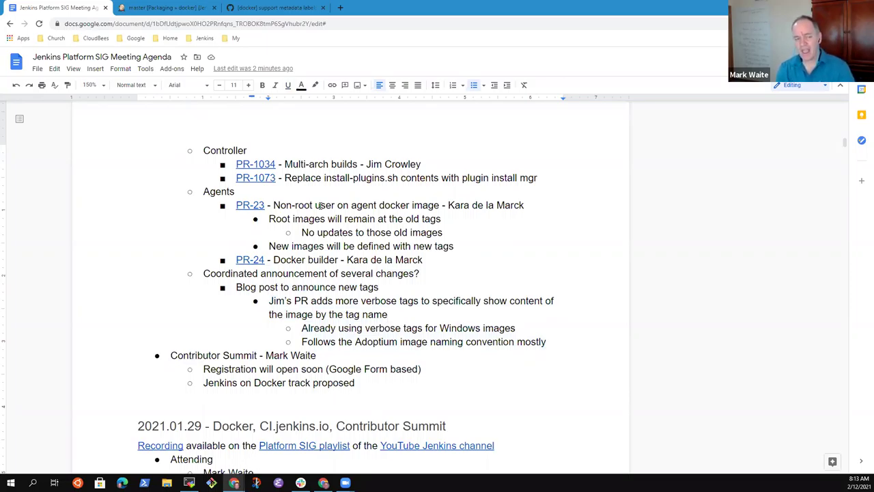
# Go back over the notes from the PR-23 entry down to the start of the Contributor Summit item
pyautogui.press('Up')
pyautogui.press('End')
pyautogui.press('Up')
pyautogui.press('Up')
pyautogui.press('Up')
pyautogui.press('Up')
pyautogui.press('Up')
pyautogui.press('Up')
pyautogui.press('Up')
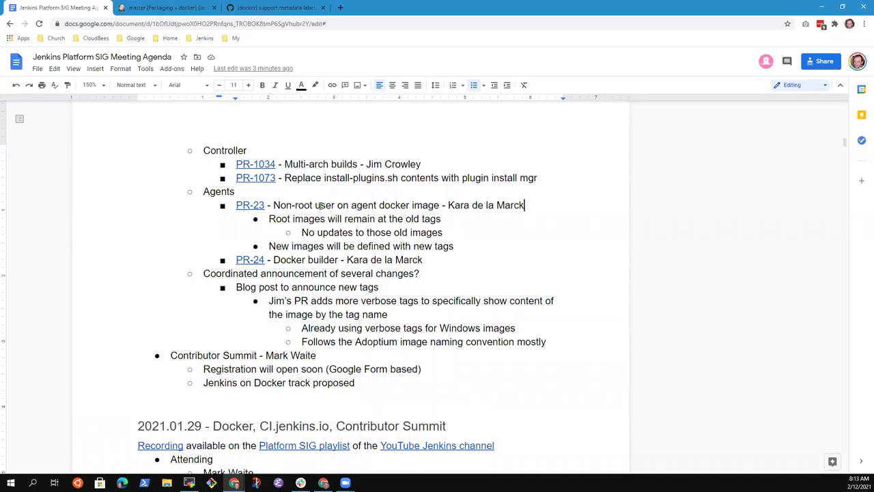
pyautogui.press('Down')
pyautogui.press('Down')
pyautogui.press('Down')
pyautogui.press('Down')
pyautogui.press('Down')
pyautogui.press('Down')
pyautogui.press('Down')
pyautogui.press('Down')
pyautogui.press('Down')
pyautogui.press('Down')
pyautogui.press('Down')
pyautogui.press('Down')
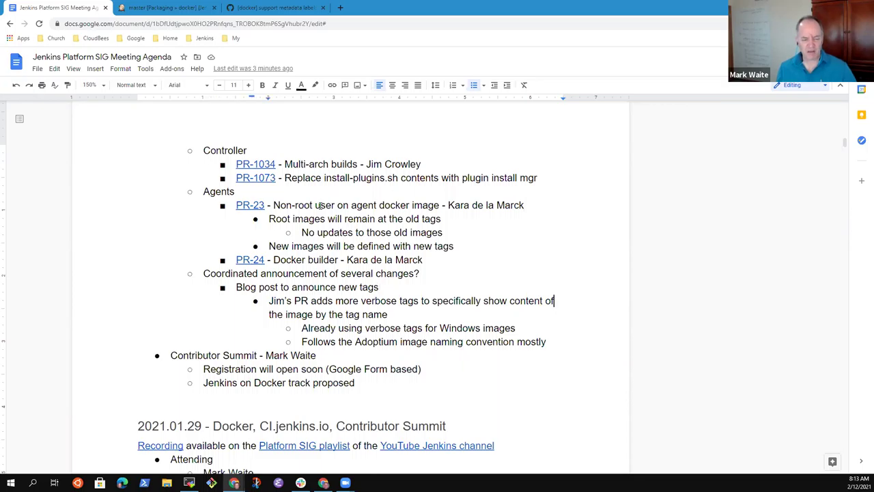
pyautogui.press('Up')
pyautogui.press('Home')
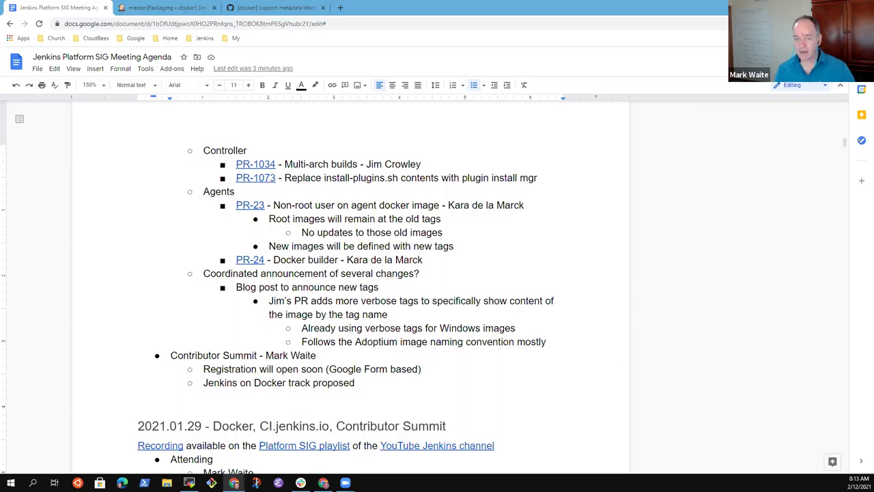
# Switch to the Jenkins Contributor Summit 2021 document and highlight the whole "Jenkins on Docker Track" section, including its topics and target audience
pyautogui.hotkey('alt', 'Tab')
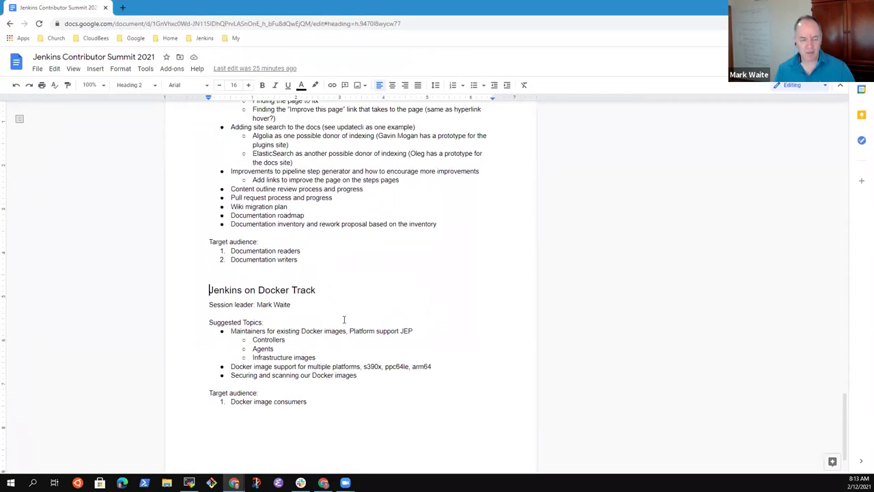
pyautogui.click(323, 325)
pyautogui.press('Home')
pyautogui.hotkey('shift', 'Down')
pyautogui.hotkey('shift', 'Down')
pyautogui.hotkey('shift', 'Down')
pyautogui.hotkey('shift', 'Down')
pyautogui.hotkey('shift', 'Down')
pyautogui.hotkey('shift', 'Down')
pyautogui.hotkey('shift', 'Down')
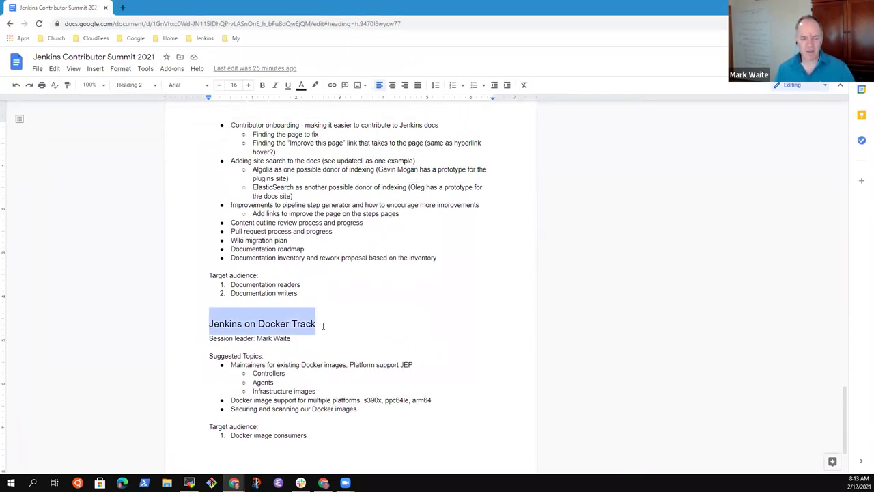
pyautogui.hotkey('shift', 'Down')
pyautogui.hotkey('shift', 'Down')
pyautogui.hotkey('shift', 'Down')
pyautogui.hotkey('shift', 'Down')
pyautogui.hotkey('shift', 'Down')
pyautogui.hotkey('shift', 'Down')
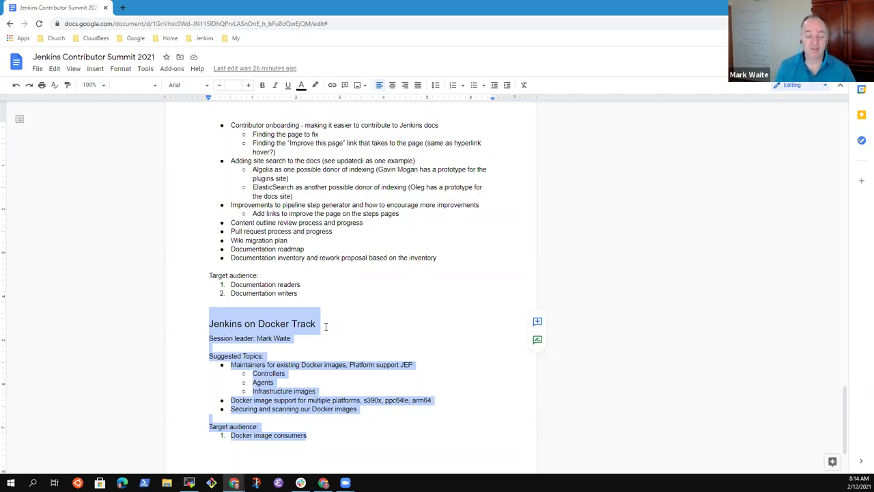
# Highlight only the "Jenkins on Docker Track" heading
pyautogui.click(259, 323)
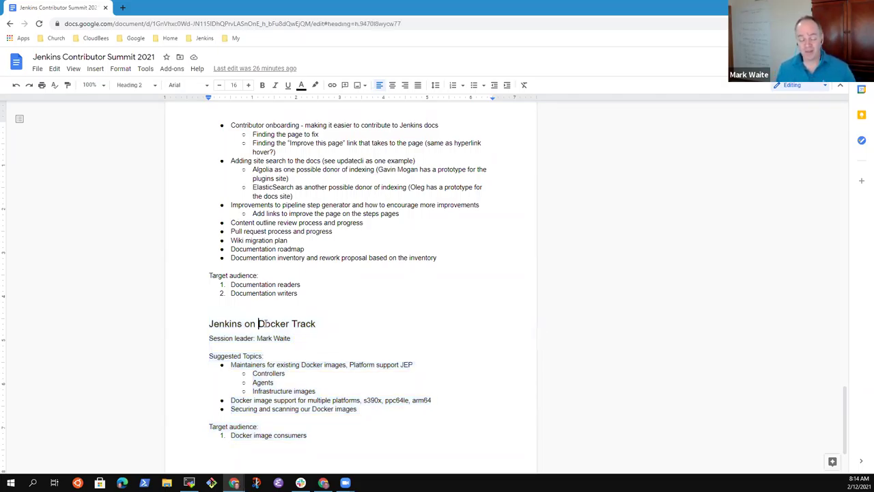
pyautogui.press('Home')
pyautogui.hotkey('shift', 'End')
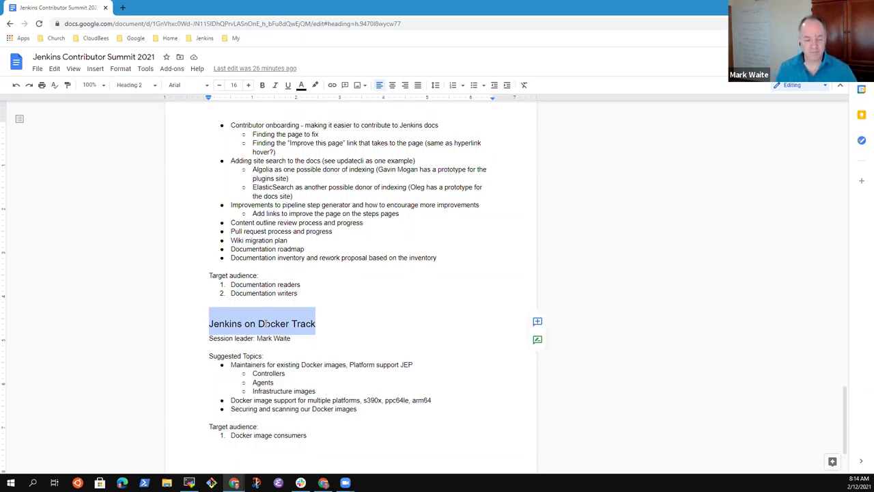
# Move the Contributor Summit document into the meeting agenda's browser window and select the words "Contributor Summit" in the agenda
pyautogui.moveTo(63, 7); pyautogui.dragTo(376, 13)
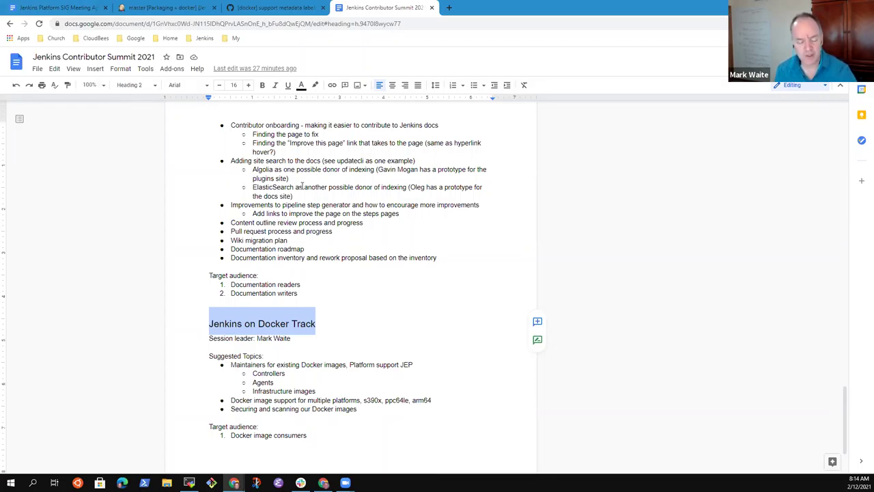
pyautogui.click(73, 8)
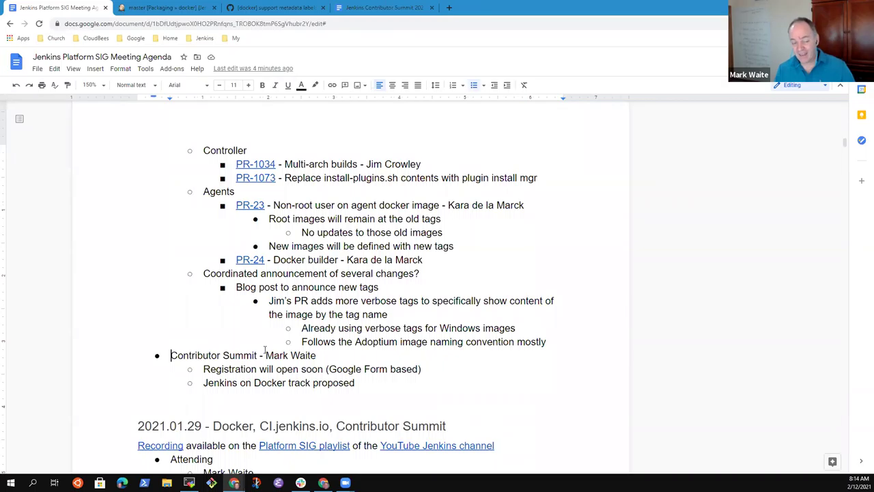
pyautogui.hotkey('ctrl', 'shift', 'Right')
pyautogui.hotkey('ctrl', 'shift', 'Right')
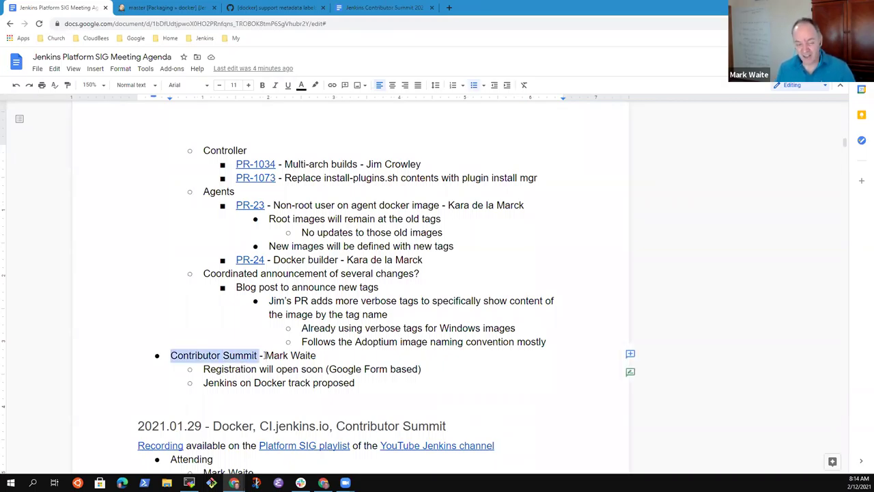
pyautogui.hotkey('shift', 'Left')
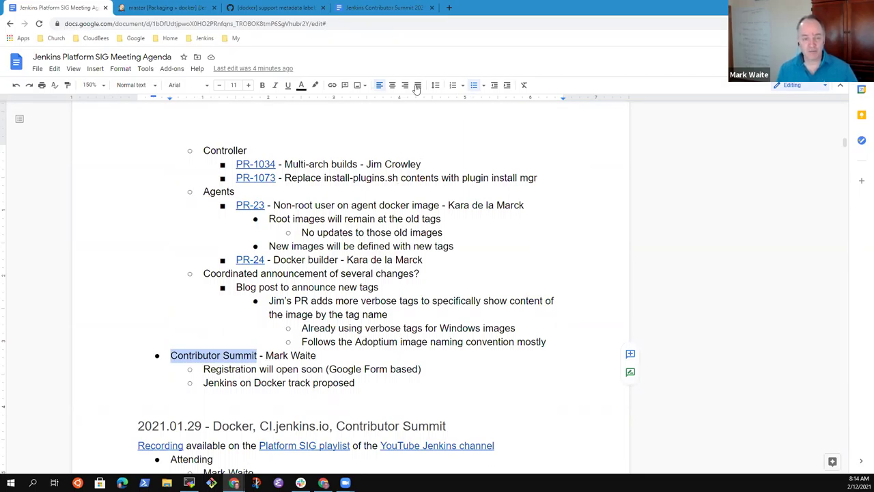
# Copy the sharing link of the Jenkins Contributor Summit 2021 document and return to the meeting agenda
pyautogui.click(412, 9)
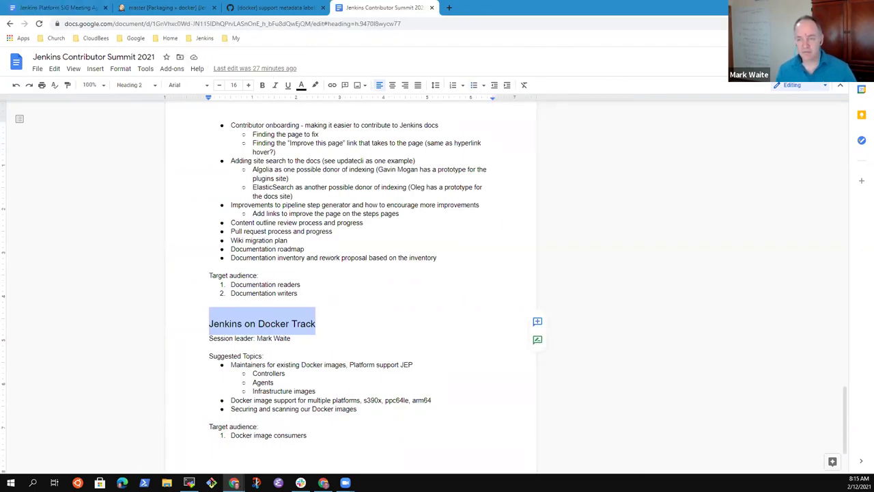
pyautogui.hotkey('ctrl', '/')
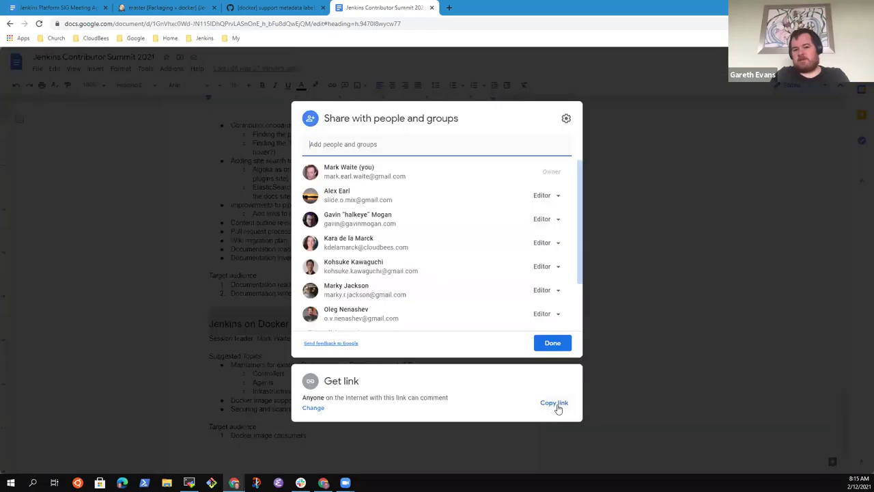
pyautogui.click(553, 403)
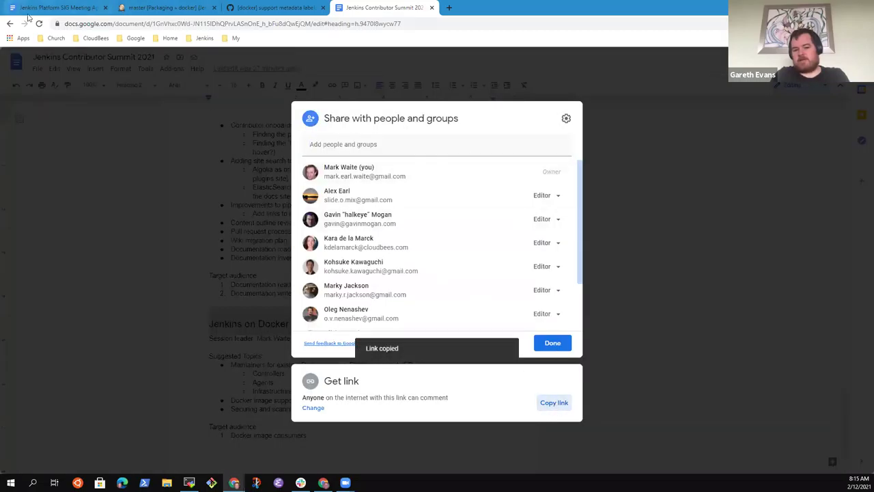
pyautogui.click(69, 7)
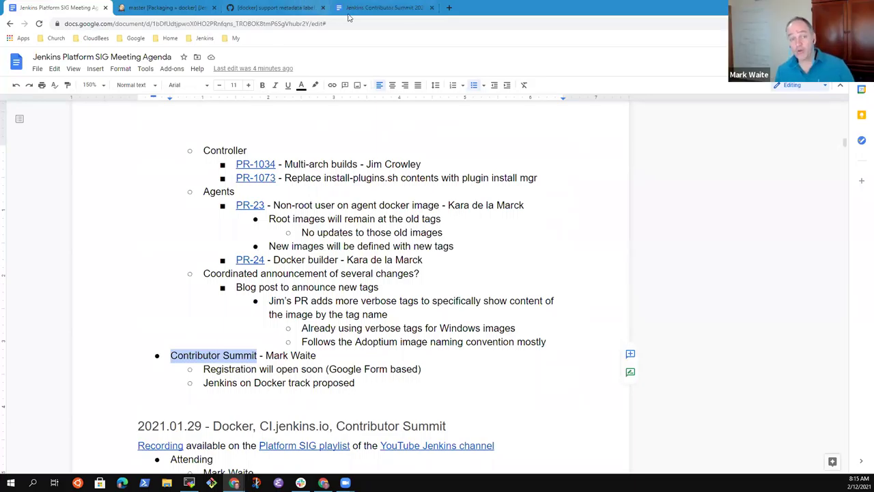
# Close the sharing dialog in the Contributor Summit document and change the track heading to "Jenkins on Containers Track"
pyautogui.click(387, 9)
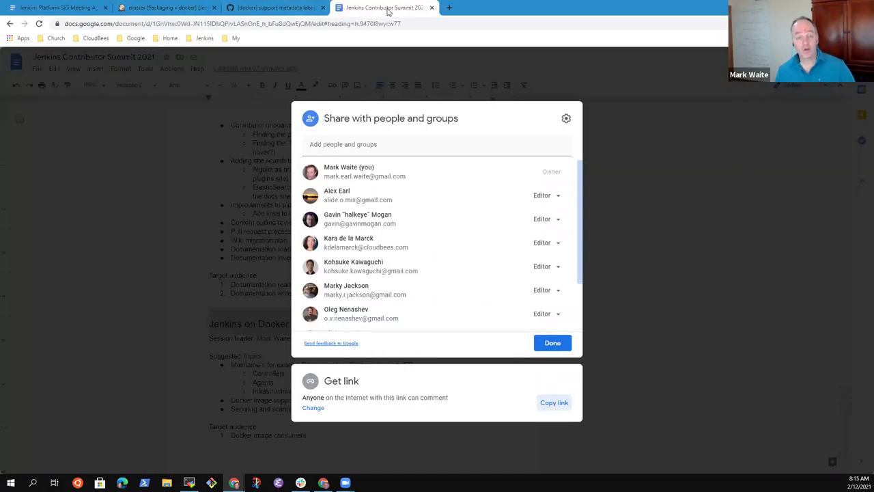
pyautogui.click(120, 304)
pyautogui.click(256, 323)
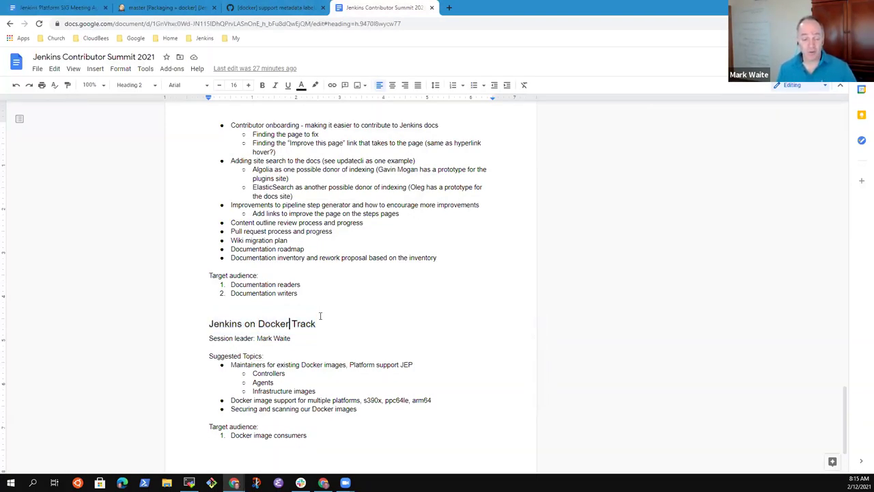
pyautogui.hotkey('ctrl', 'shift', 'Left')
pyautogui.write('Contain')
pyautogui.write('ers')
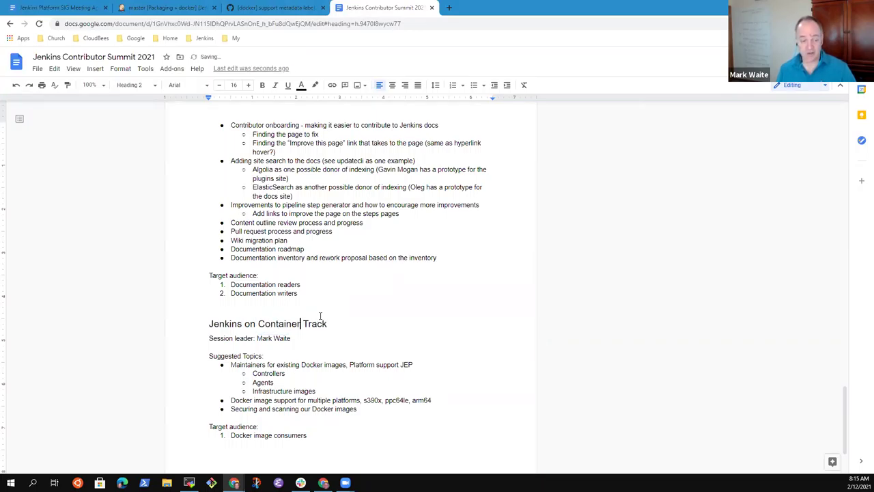
pyautogui.press('End')
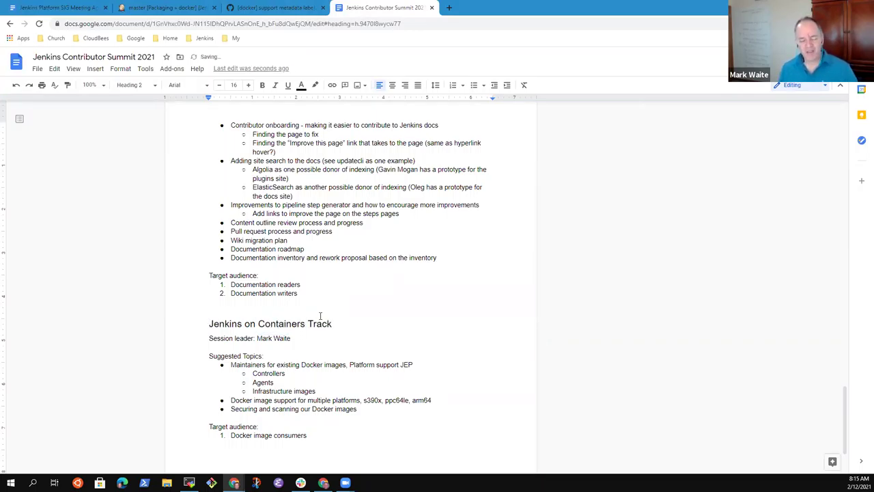
pyautogui.hotkey('shift', 'End')
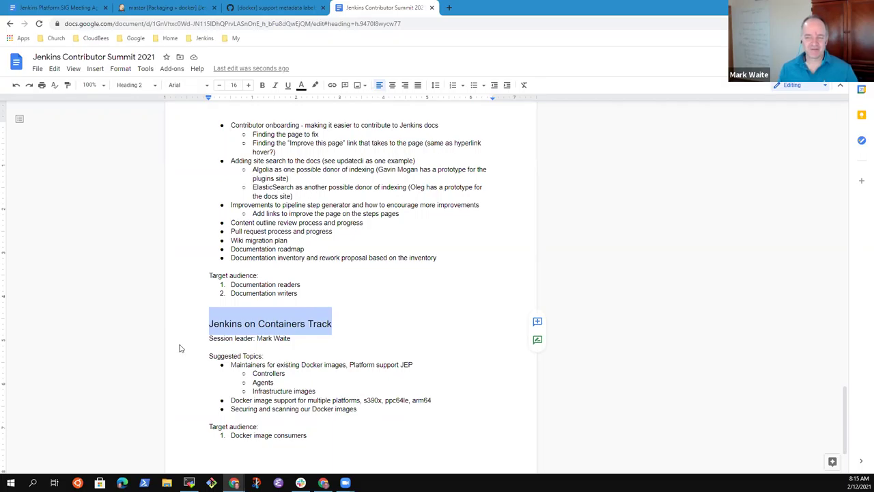
pyautogui.click(275, 324)
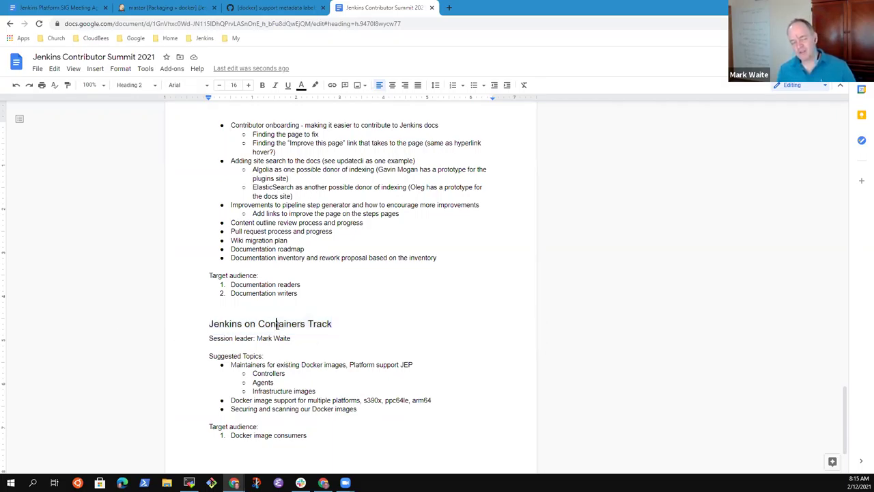
# Return to the meeting agenda and link the selected words "Contributor Summit" to the copied sharing link
pyautogui.doubleClick(277, 325)
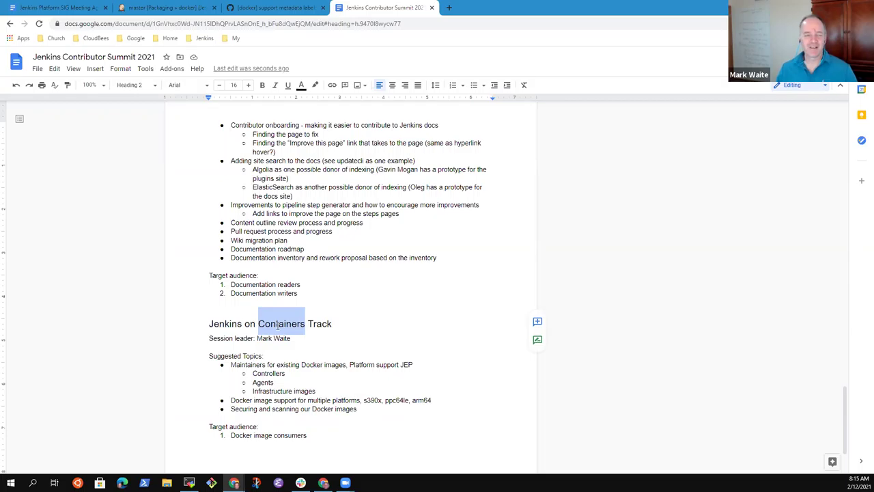
pyautogui.click(60, 8)
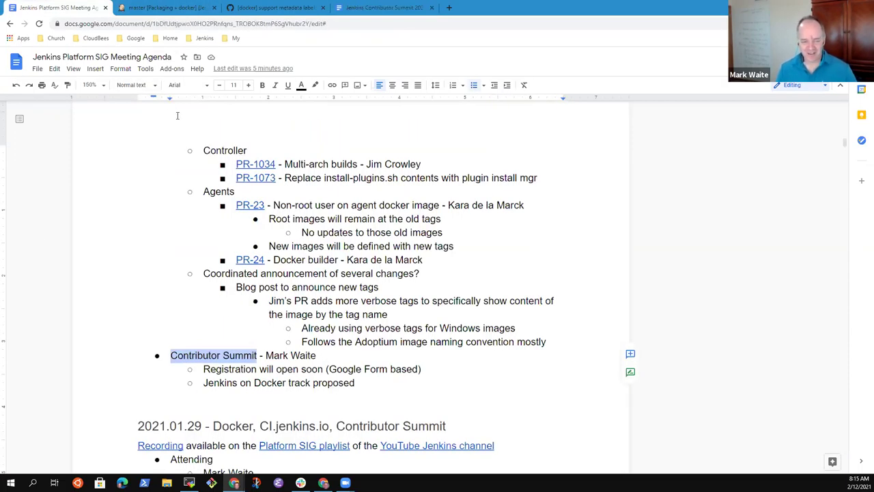
pyautogui.hotkey('ctrl', 'k')
pyautogui.hotkey('ctrl', 'v')
pyautogui.press('Return')
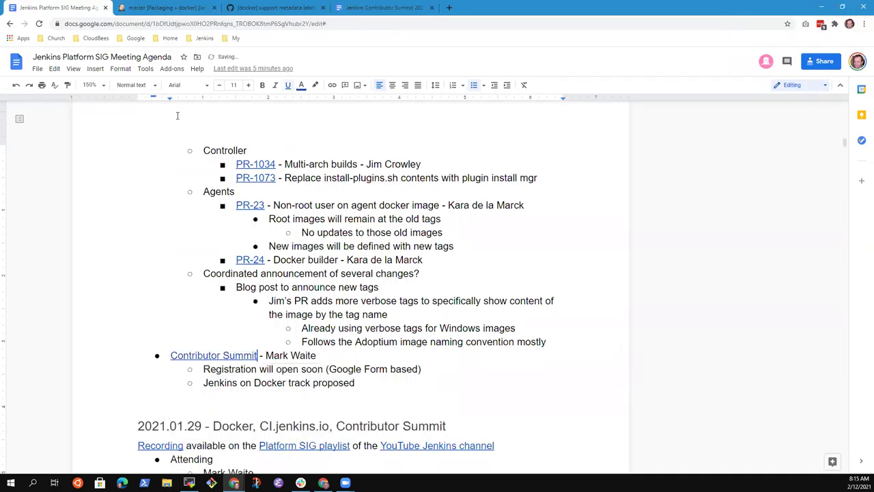
# Check the containers track heading in the Contributor Summit document and change "Docker" to "Containers" in the agenda's proposed track bullet
pyautogui.click(402, 12)
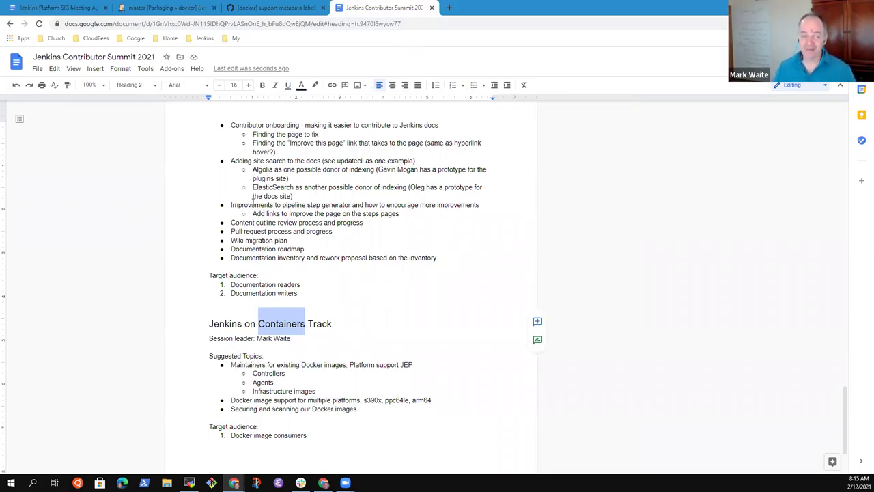
pyautogui.click(331, 327)
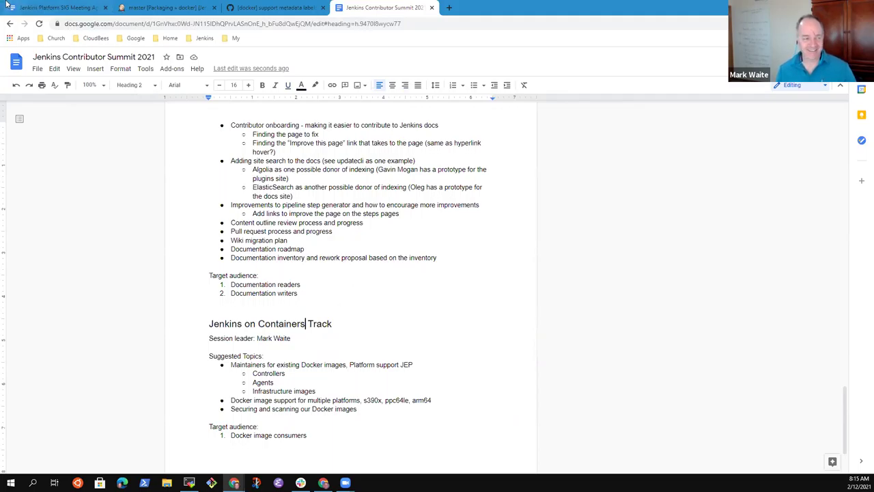
pyautogui.click(58, 7)
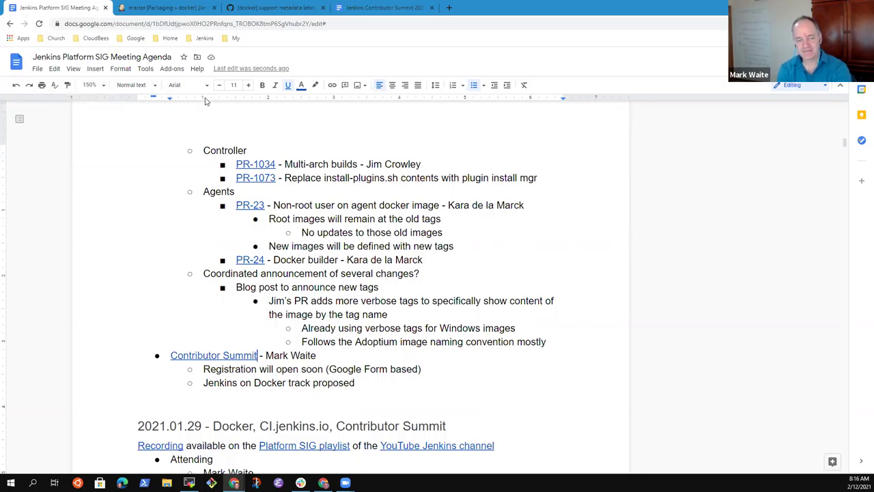
pyautogui.press('Down')
pyautogui.press('Down')
pyautogui.hotkey('ctrl', 'Right')
pyautogui.hotkey('ctrl', 'shift', 'Left')
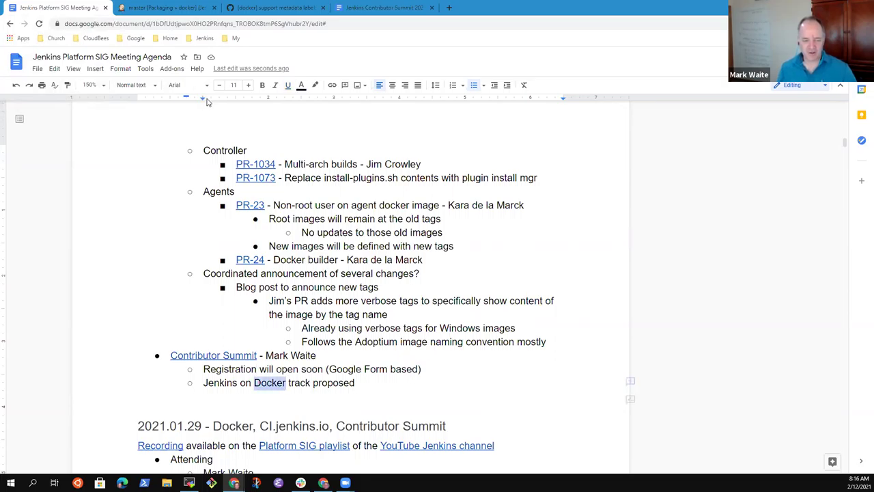
pyautogui.write('Containers')
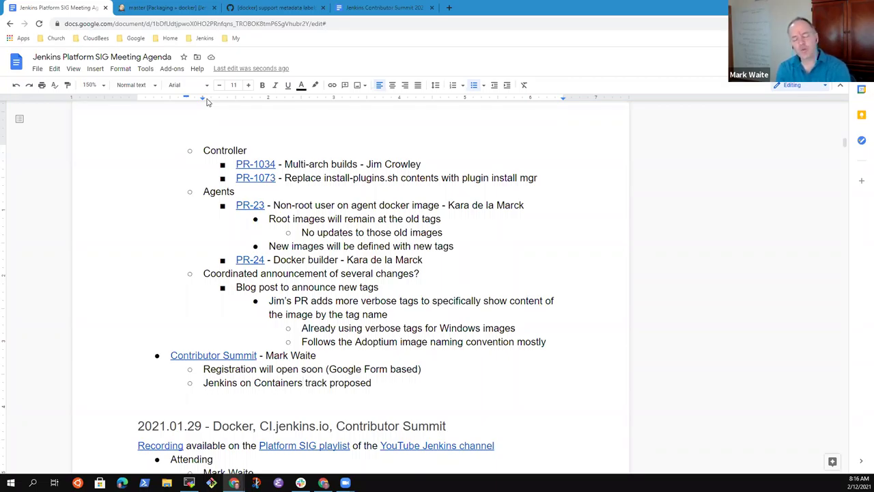
# Add a top-level bullet below the Contributor Summit item reading "Cancel next meeting in preference to the Contributor Summit"
pyautogui.press('End')
pyautogui.press('Return')
pyautogui.hotkey('shift', 'Tab')
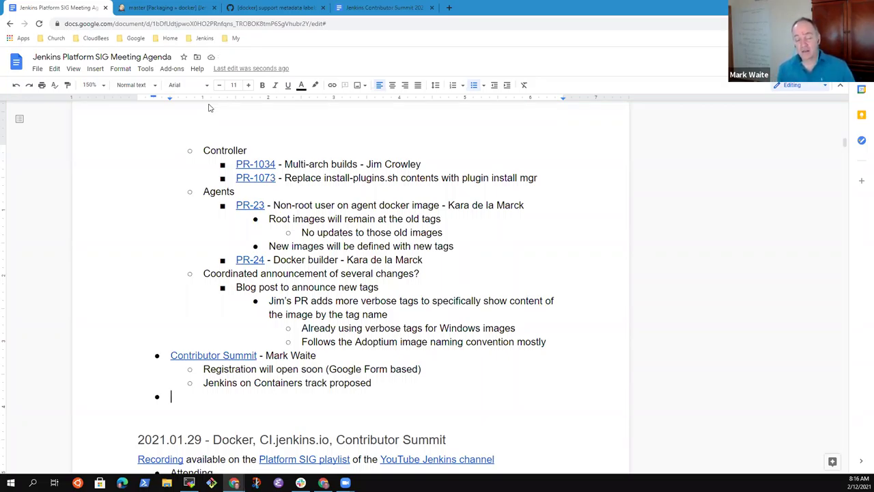
pyautogui.write('C')
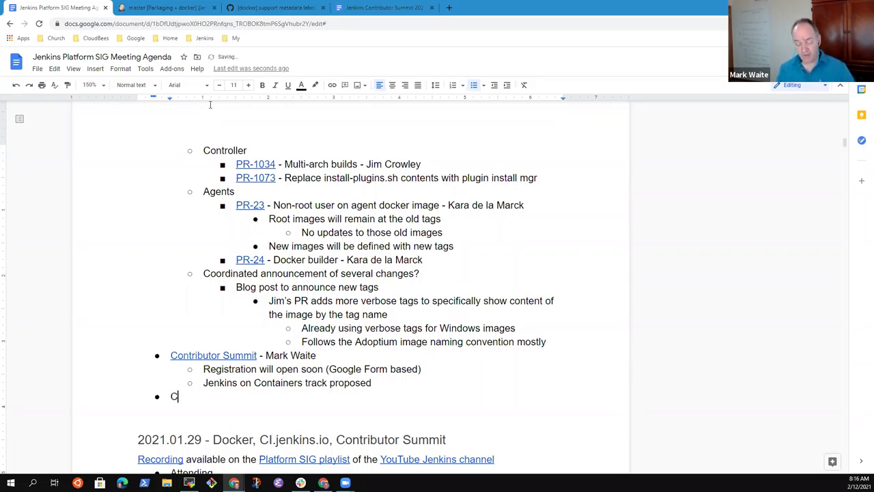
pyautogui.write('ancel next ')
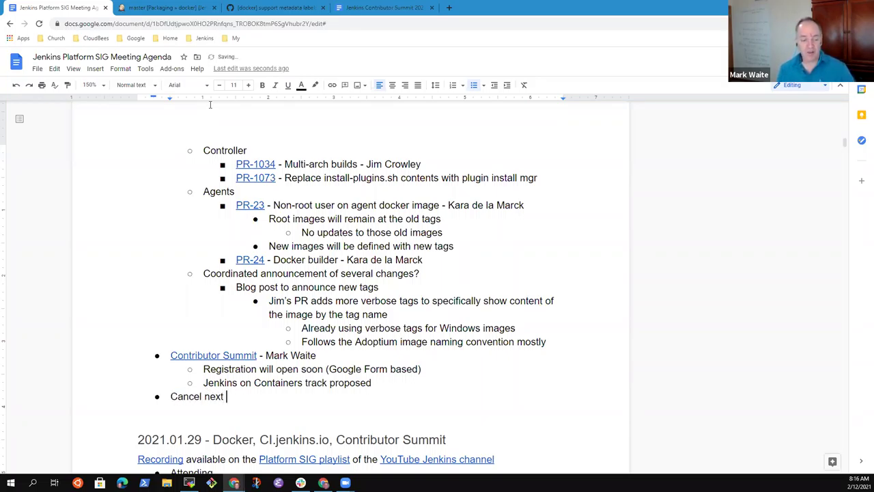
pyautogui.write('meeting ')
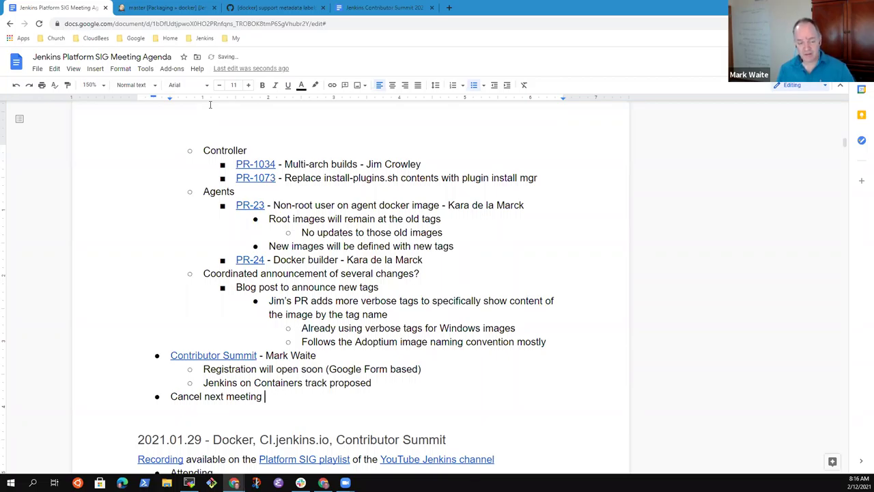
pyautogui.write('in preference')
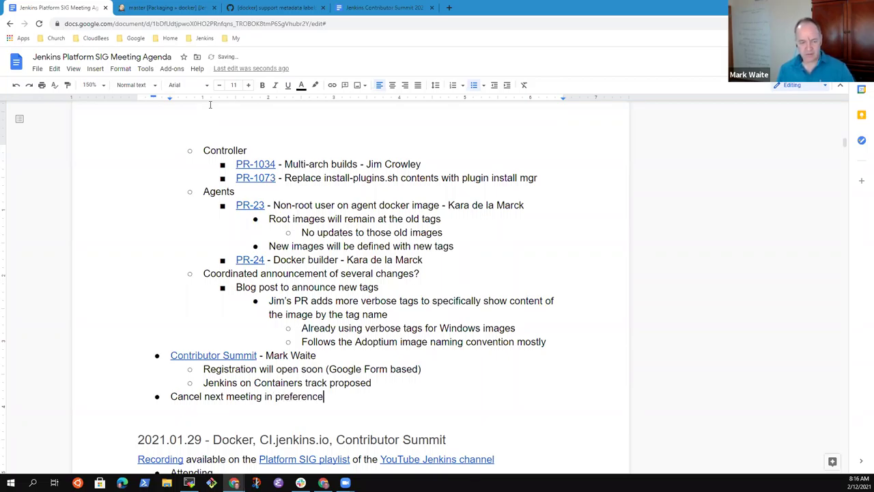
pyautogui.write(' to the Co')
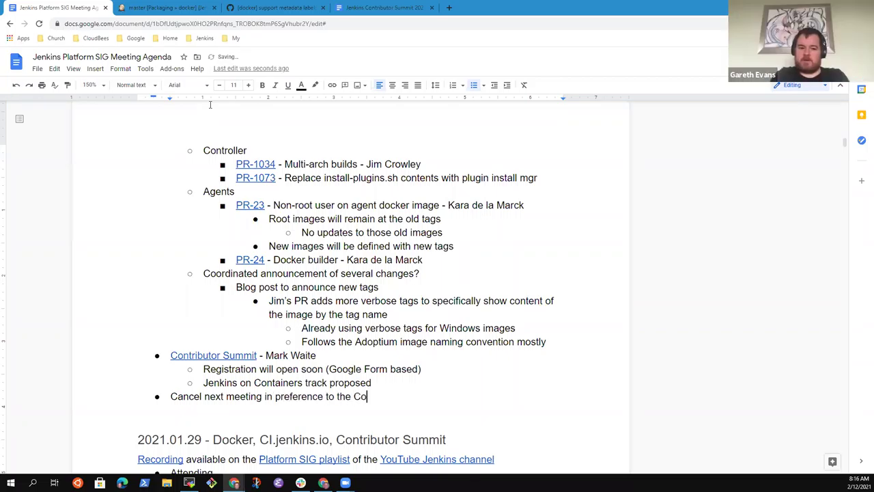
pyautogui.write('ntributt')
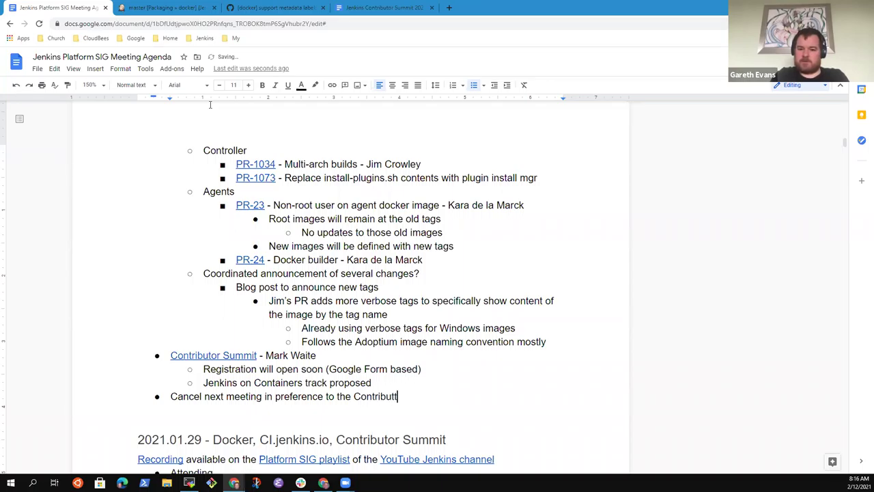
pyautogui.press('BackSpace')
pyautogui.write('or Summit')
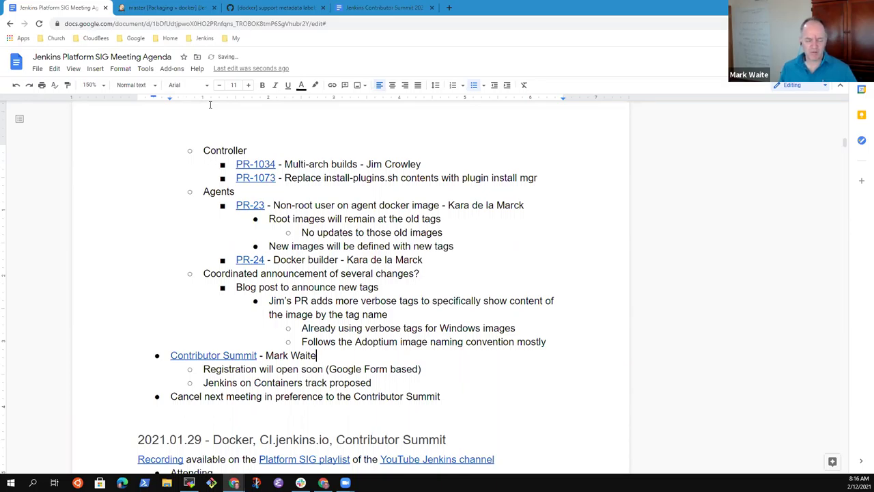
# Highlight the "Jenkins on Containers track proposed" bullet under the Contributor Summit item
pyautogui.write(' - Mark Waite')
pyautogui.press('Home')
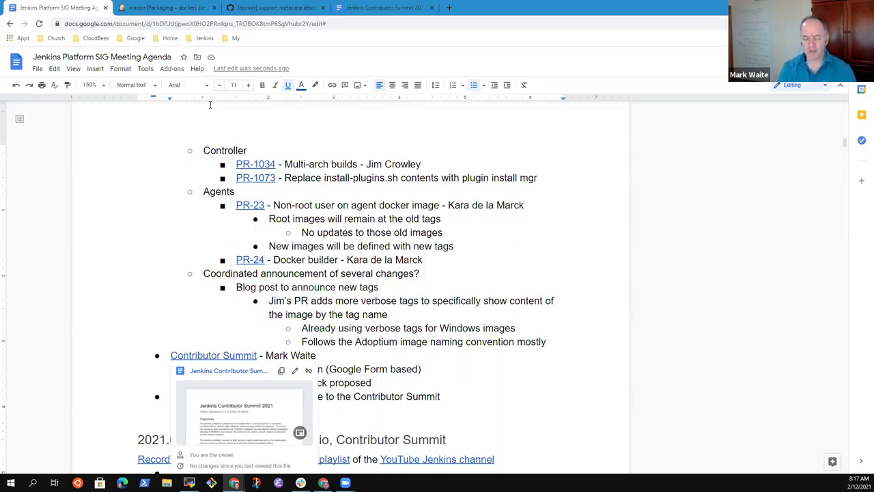
pyautogui.click(338, 356)
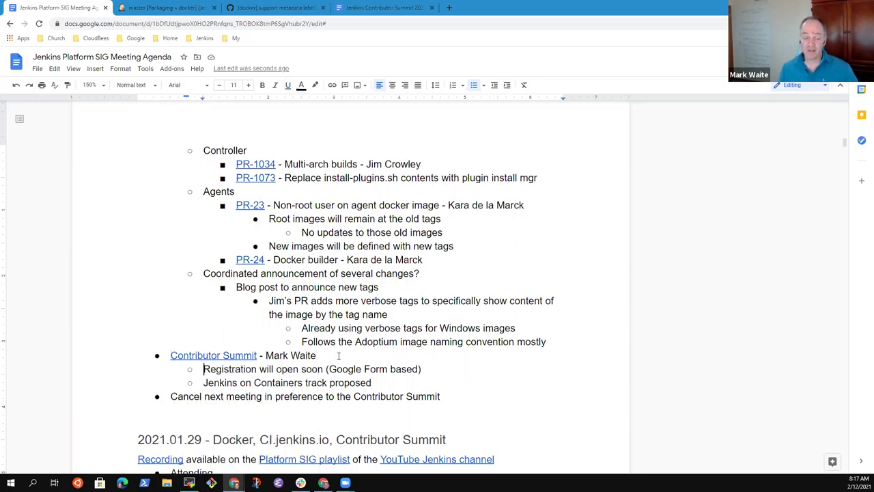
pyautogui.press('Right')
pyautogui.hotkey('shift', 'End')
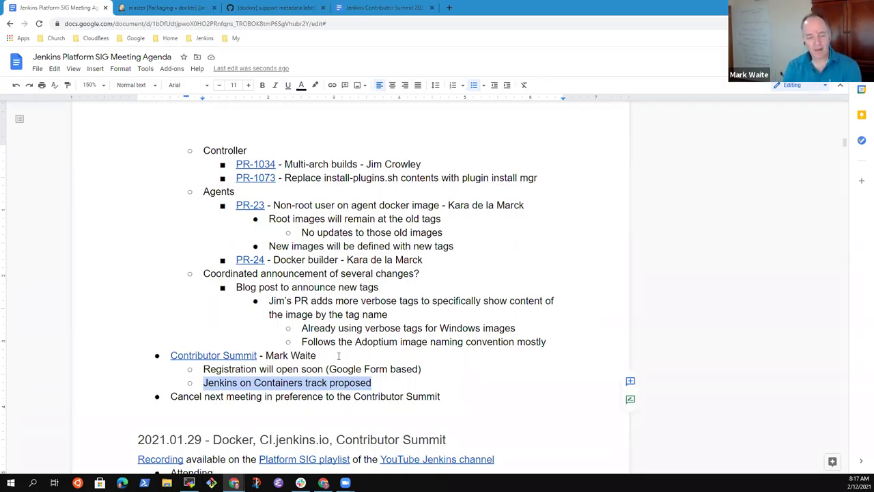
# Append "(Feb 23-25, first session Feb 23, 15:00 UTC)" to the end of the Contributor Summit agenda item
pyautogui.click(338, 356)
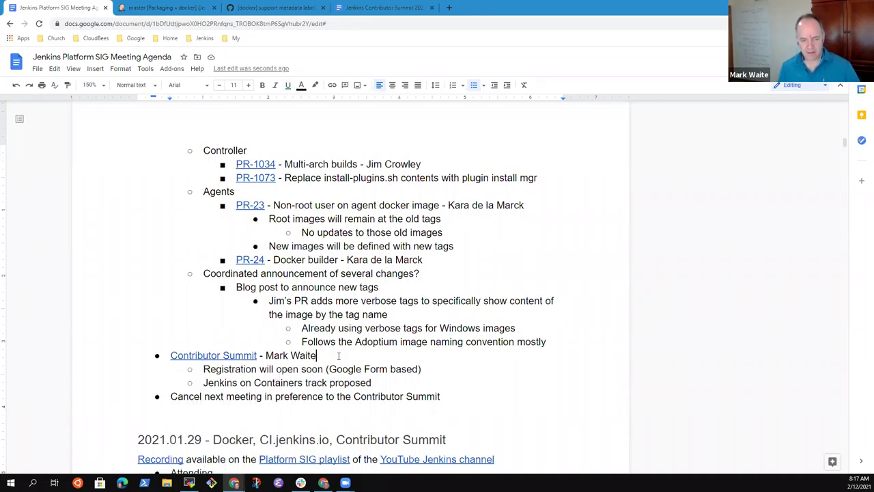
pyautogui.write('(Feb 23-2')
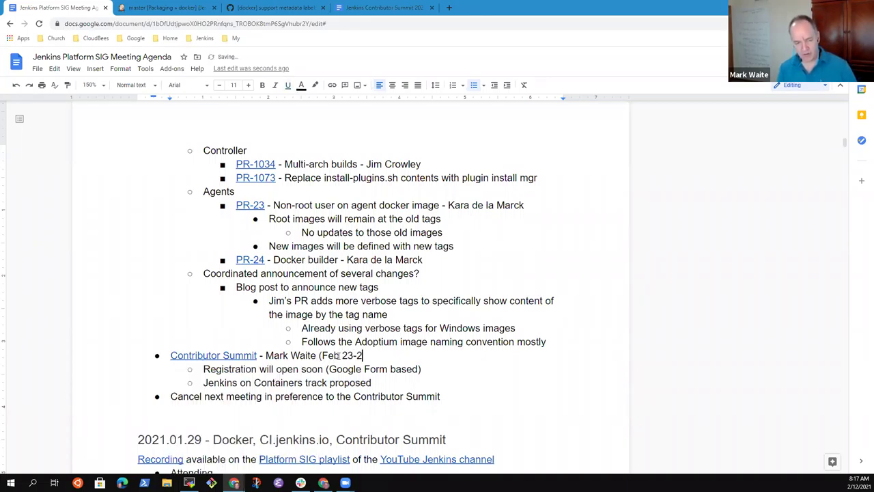
pyautogui.write('5')
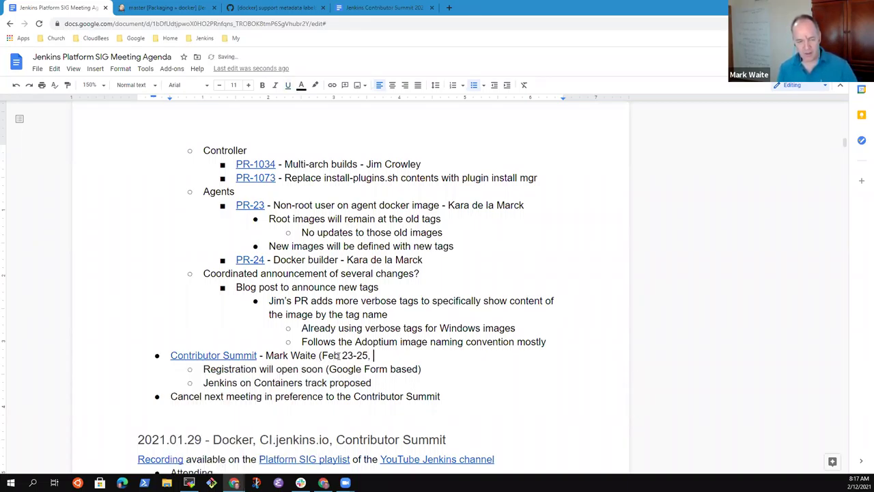
pyautogui.write(', first sessio')
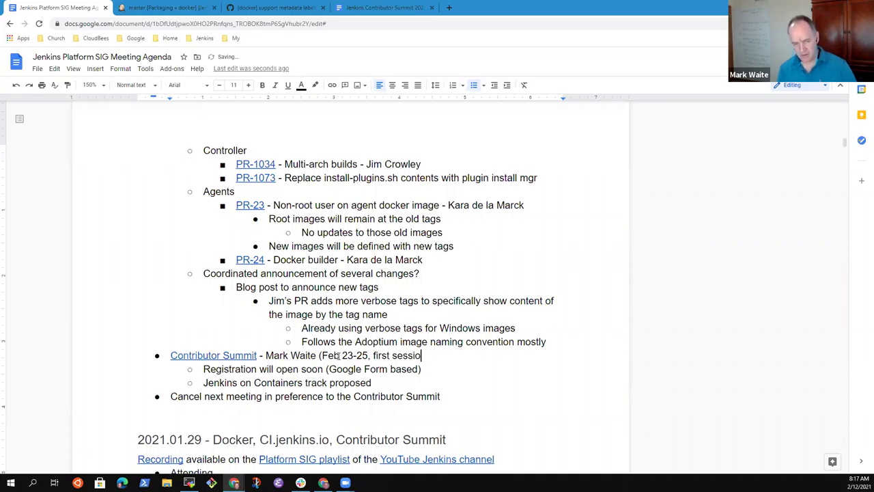
pyautogui.write('n Feb')
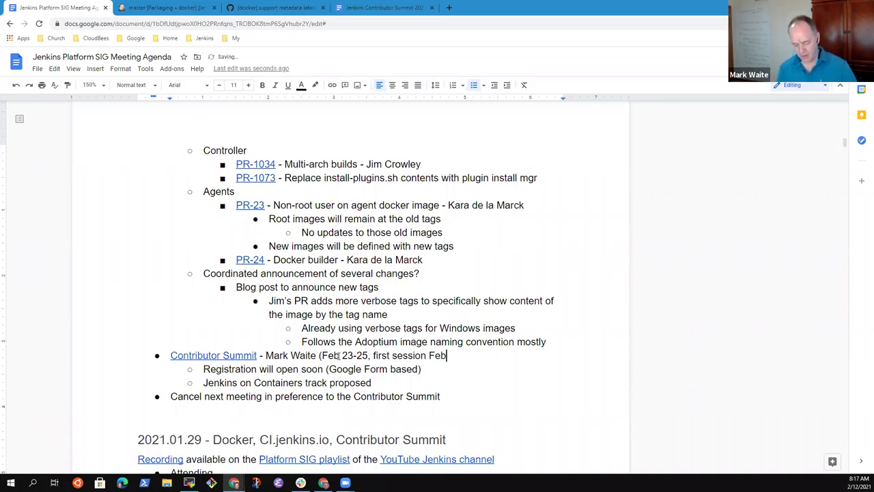
pyautogui.write(' 23: 13:')
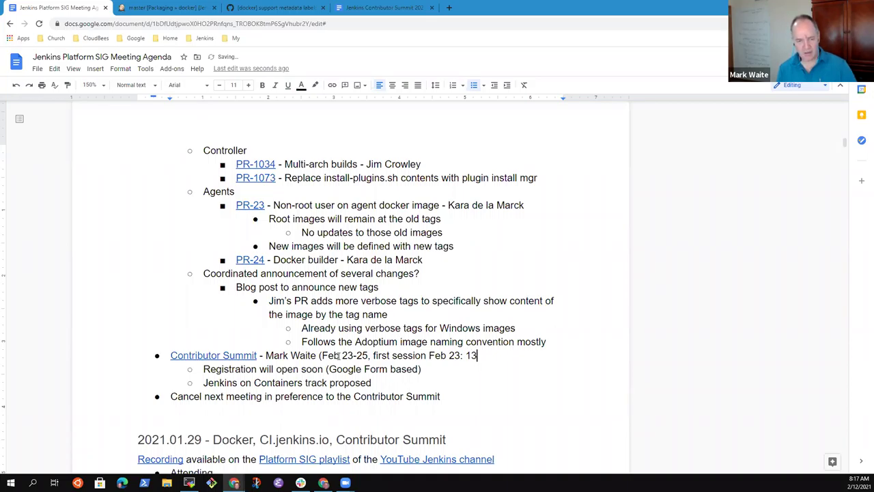
pyautogui.press('BackSpace')
pyautogui.press('BackSpace')
pyautogui.press('BackSpace')
pyautogui.press('BackSpace')
pyautogui.press('BackSpace')
pyautogui.write(', ')
pyautogui.write('15')
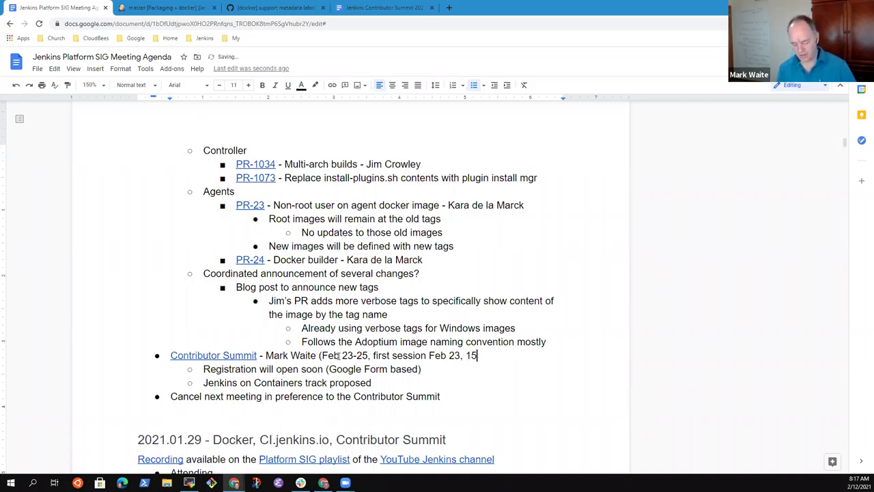
pyautogui.write(':00 UTC)')
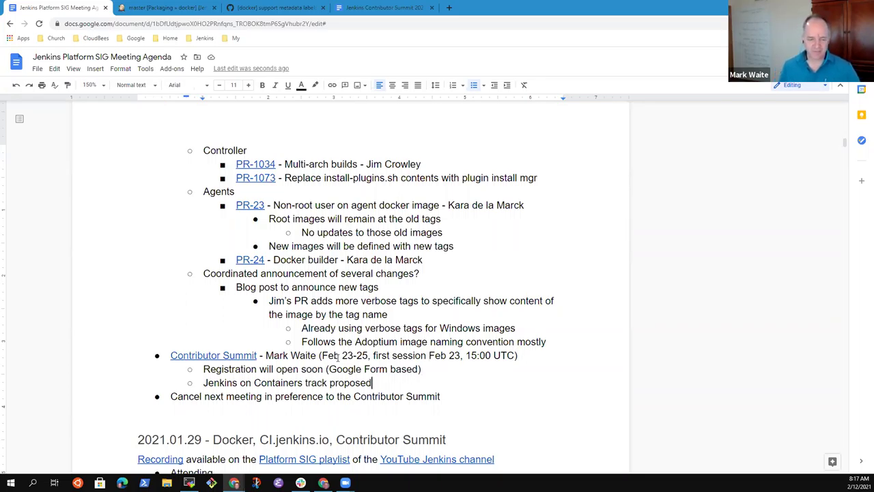
# Highlight the bullet about cancelling the next meeting and add the sub-bullet "Next meeting in 4 weeks" beneath it
pyautogui.hotkey('shift', 'End')
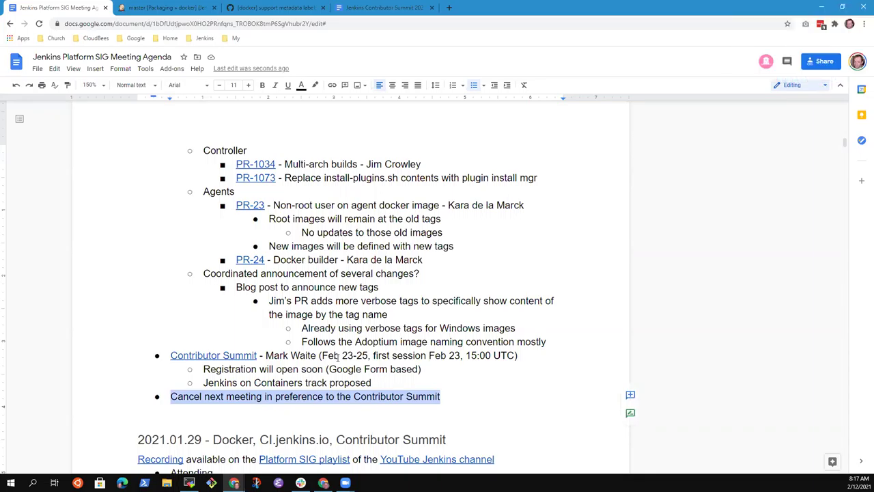
pyautogui.press('End')
pyautogui.press('Return')
pyautogui.press('Tab')
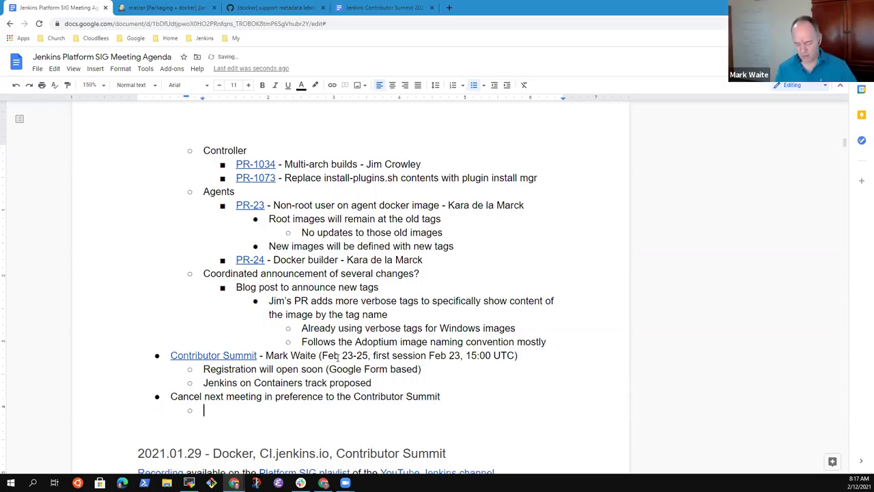
pyautogui.write('Next meeting')
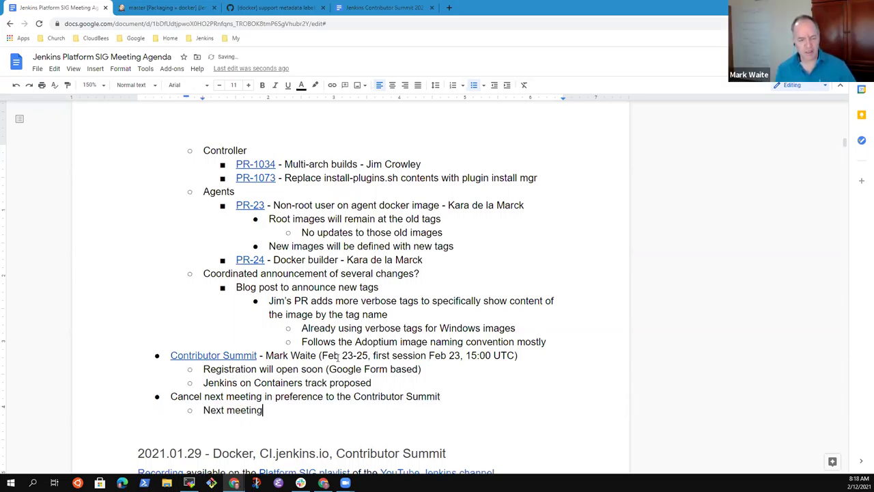
pyautogui.write(' in 4 weeks')
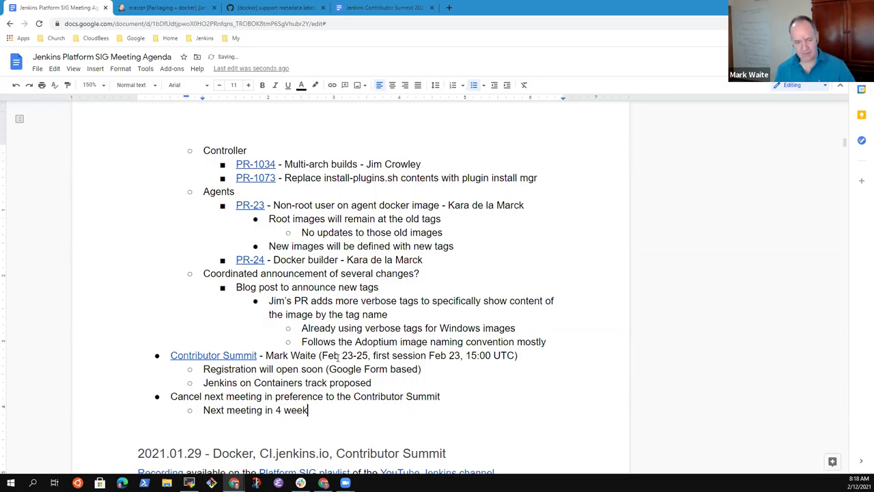